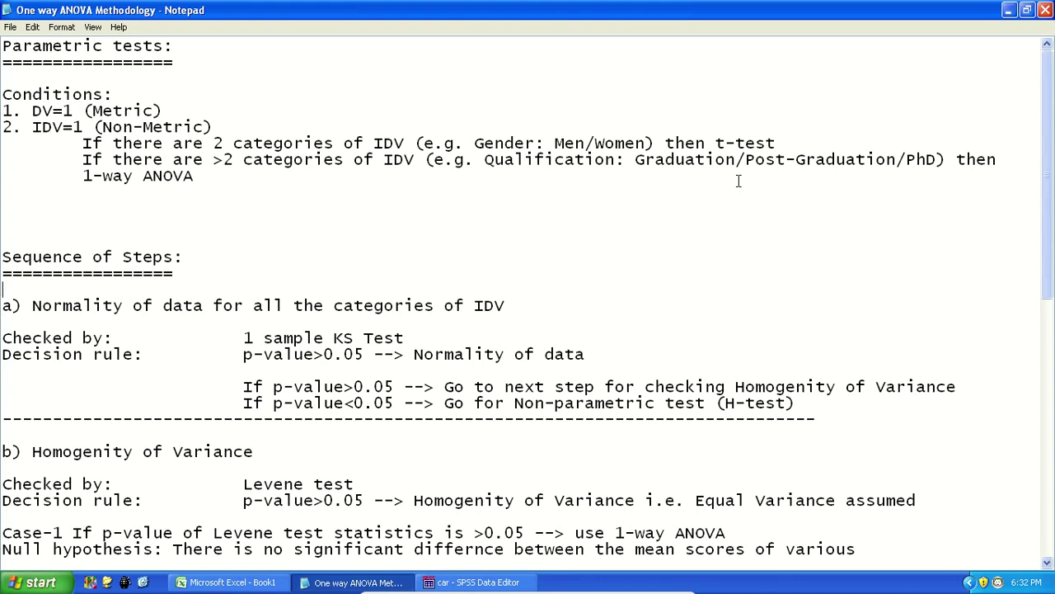
Step: Review the notes' parametric test conditions: metric DV, non-metric IDV, and the category rule for choosing t-test or 1-way ANOVA
drag(164, 111, 33, 110)
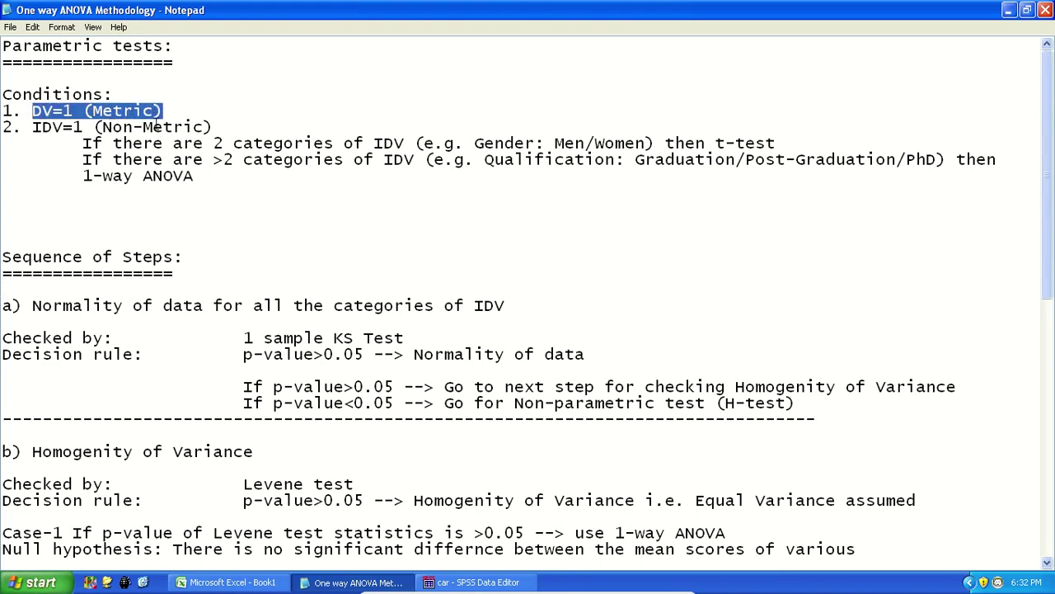
drag(33, 126, 232, 124)
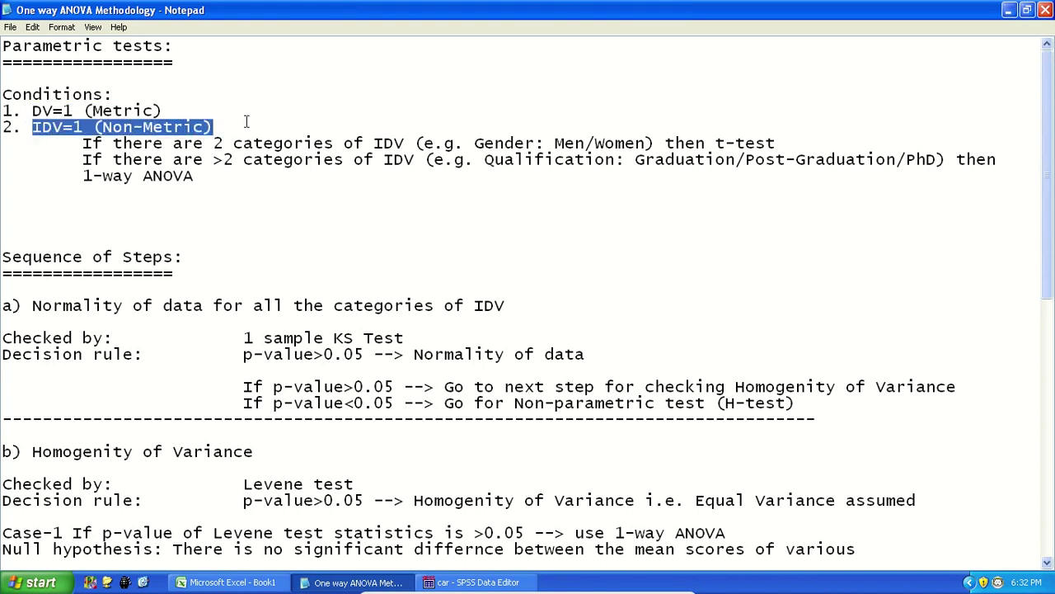
click(295, 225)
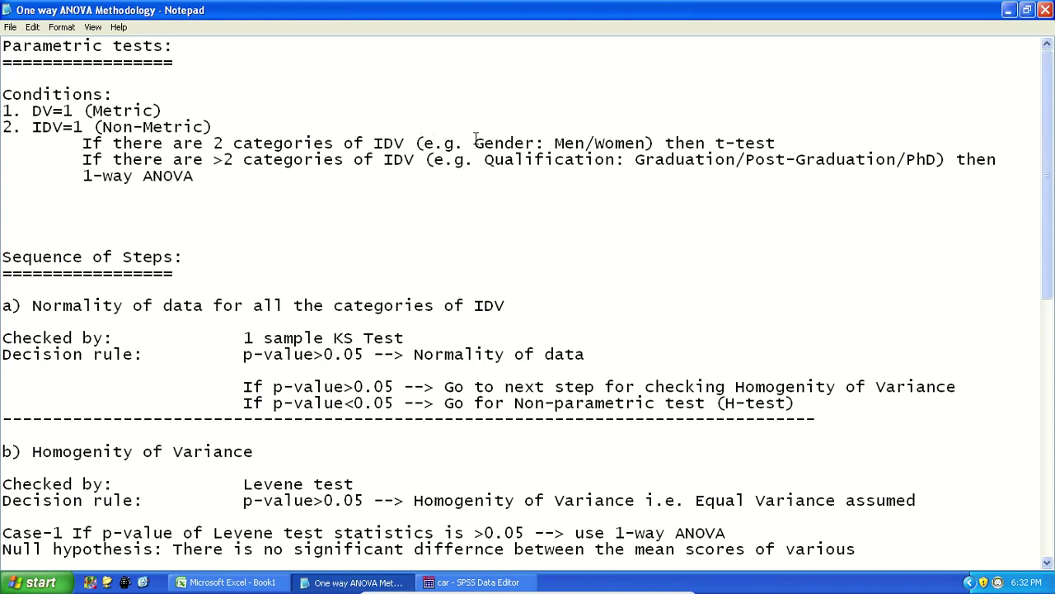
click(786, 139)
drag(786, 139, 716, 143)
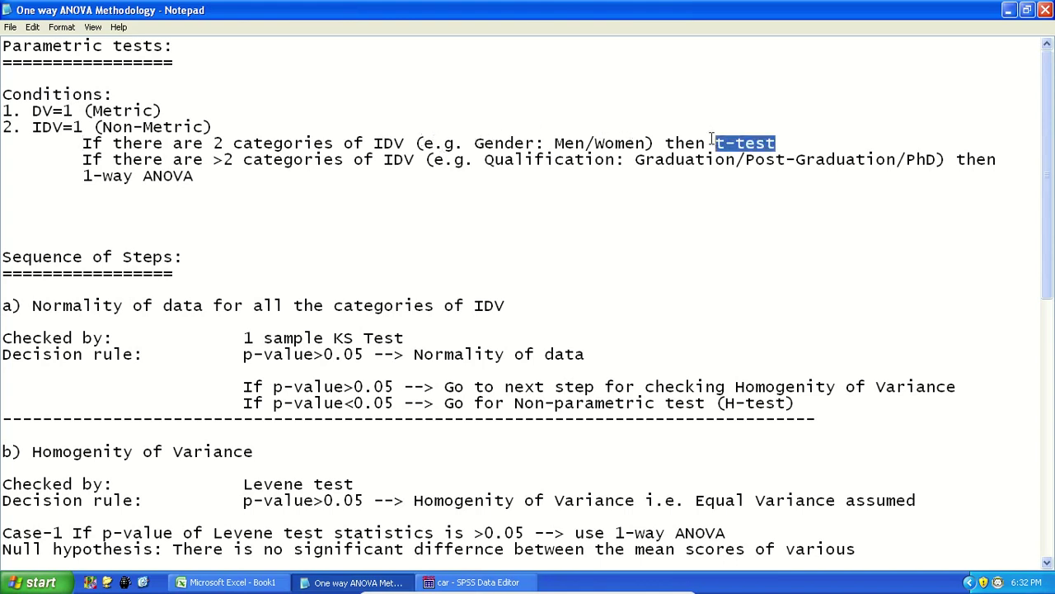
click(804, 145)
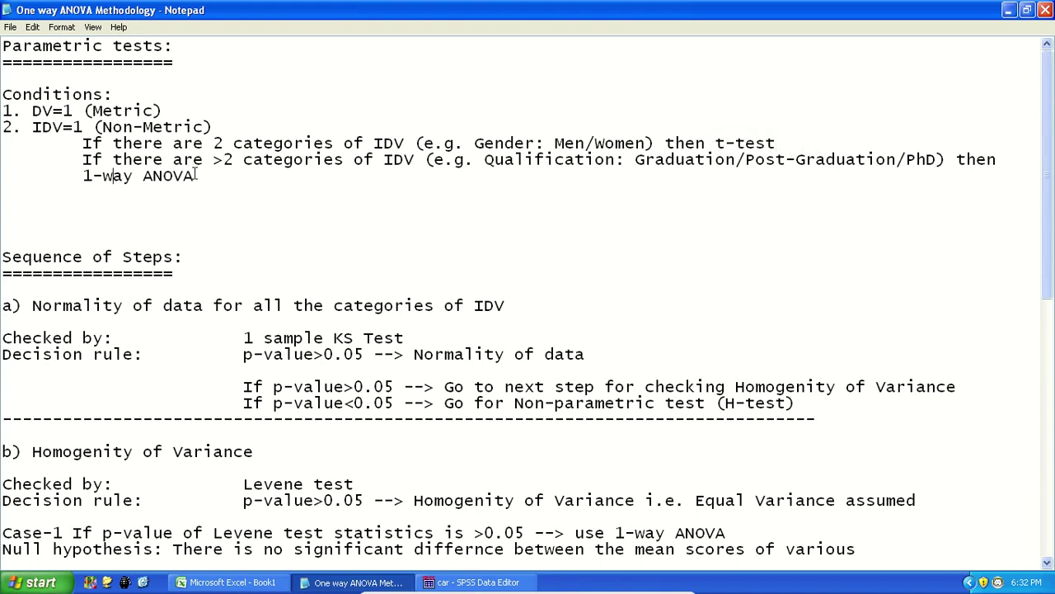
scroll(272, 196, down, 1)
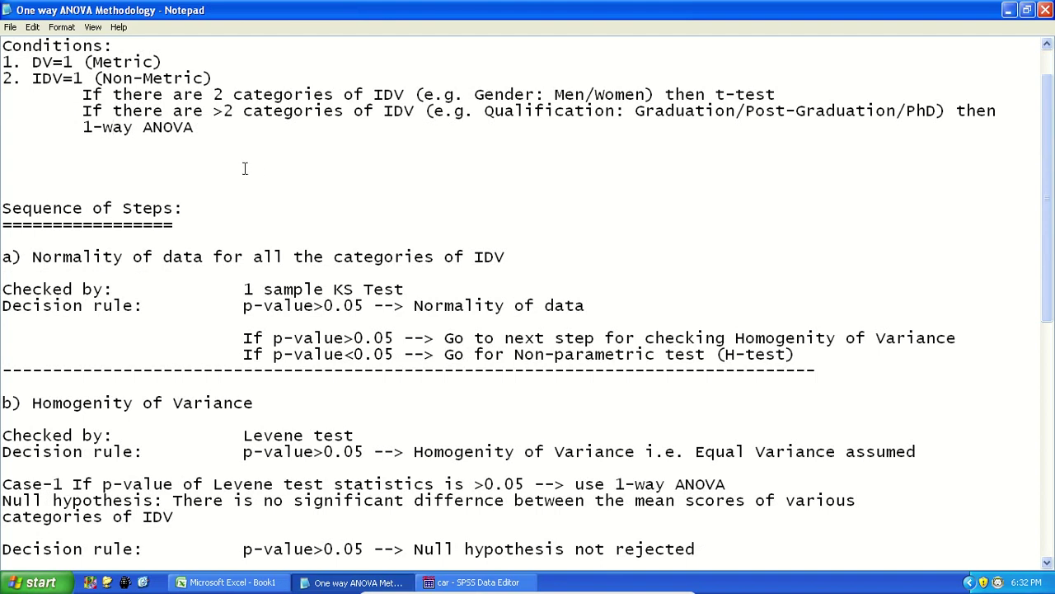
scroll(242, 226, down, 1)
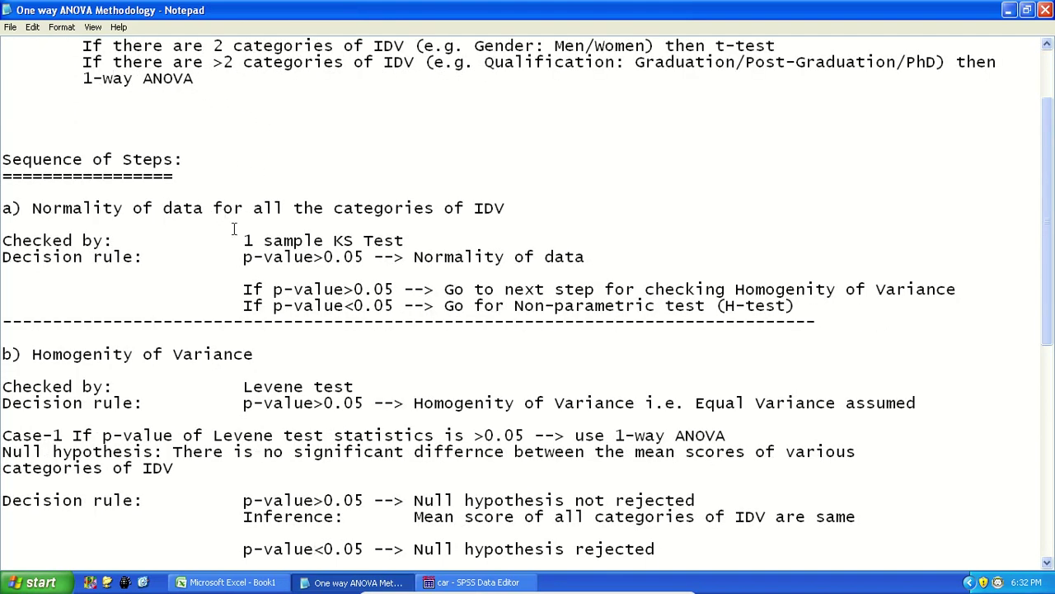
Step: Look over the car dataset in the SPSS Data Editor and return to the Notepad notes on normality for all IDV categories
click(468, 582)
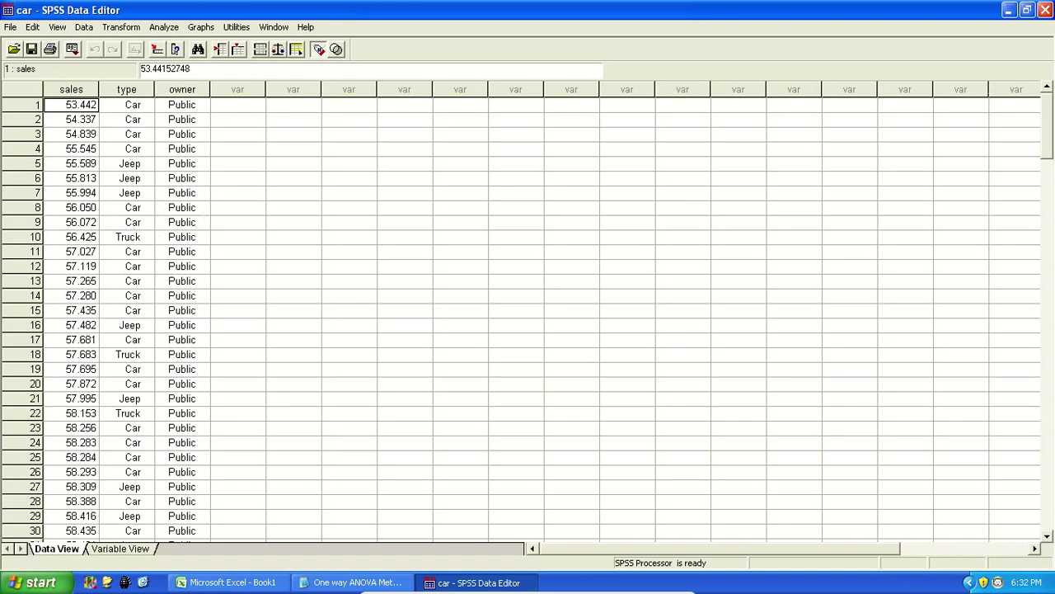
mouse_move(1047, 144)
mouse_down()
mouse_move(1047, 462)
mouse_move(1047, 124)
mouse_up()
click(322, 585)
click(191, 159)
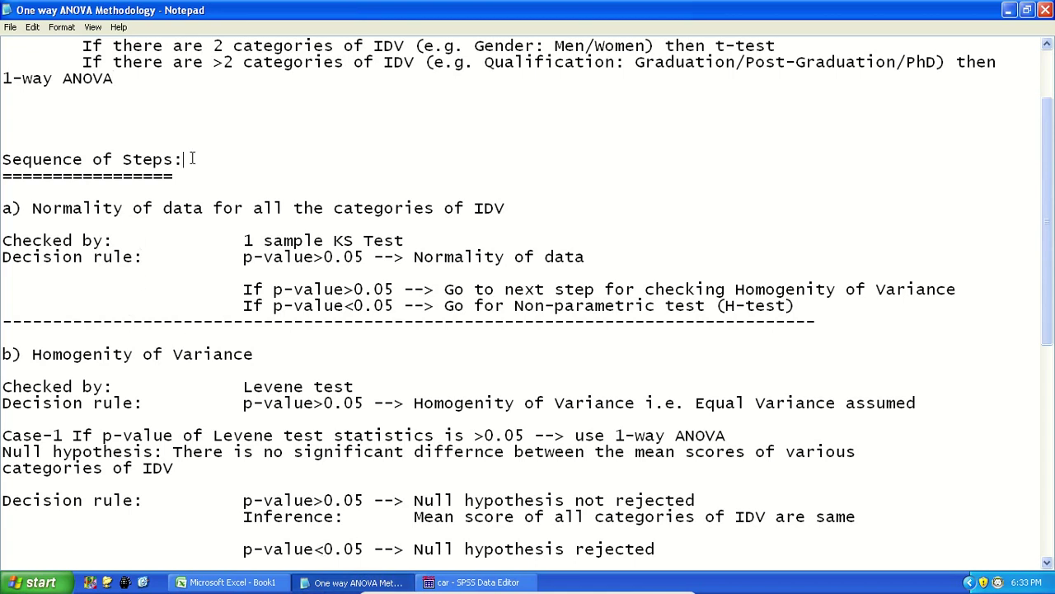
scroll(191, 159, up, 2)
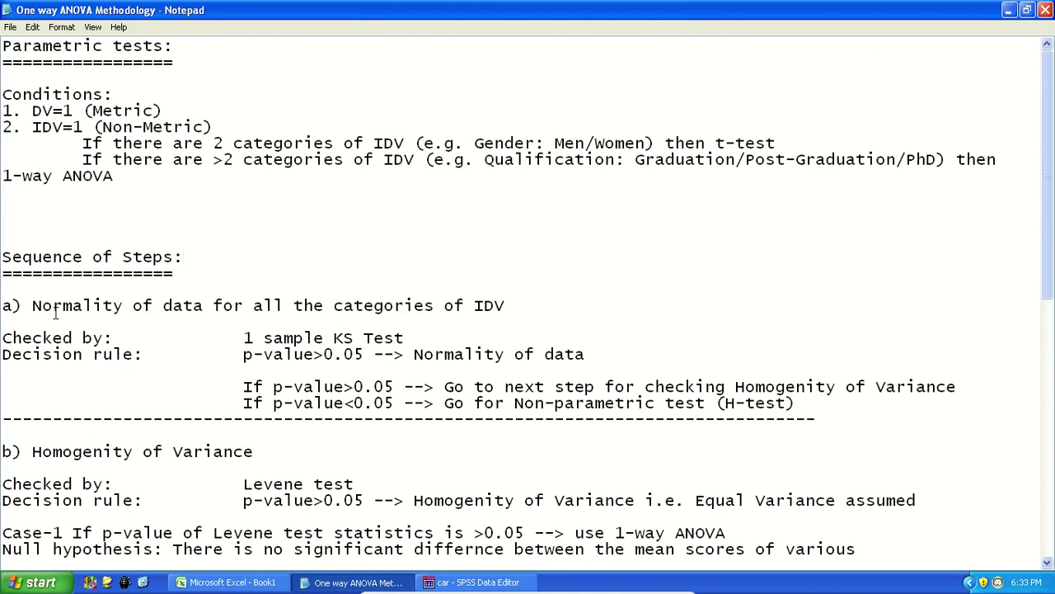
drag(30, 306, 509, 306)
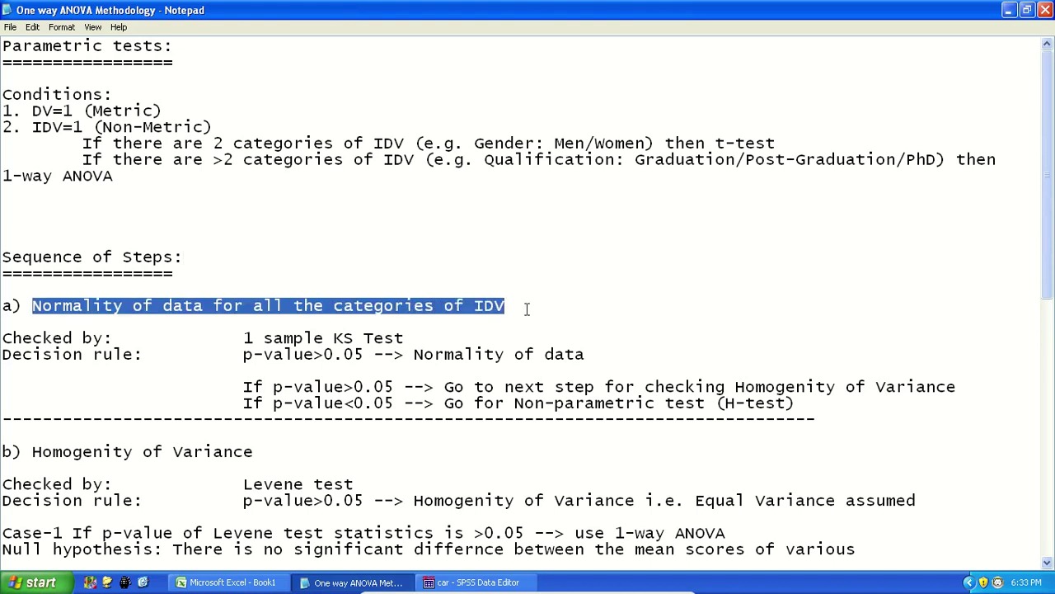
key(End)
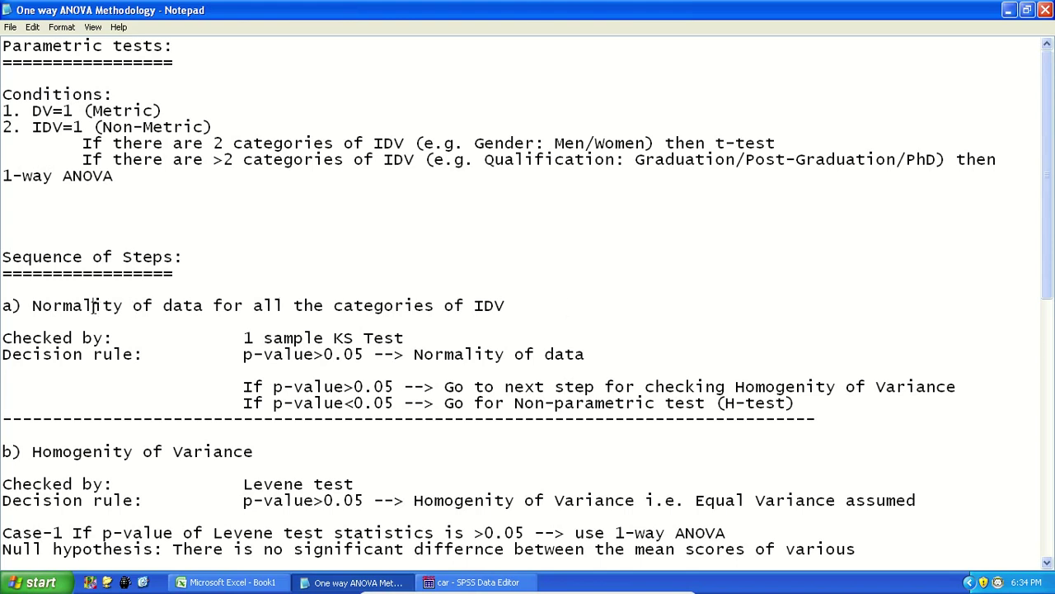
click(512, 582)
click(164, 28)
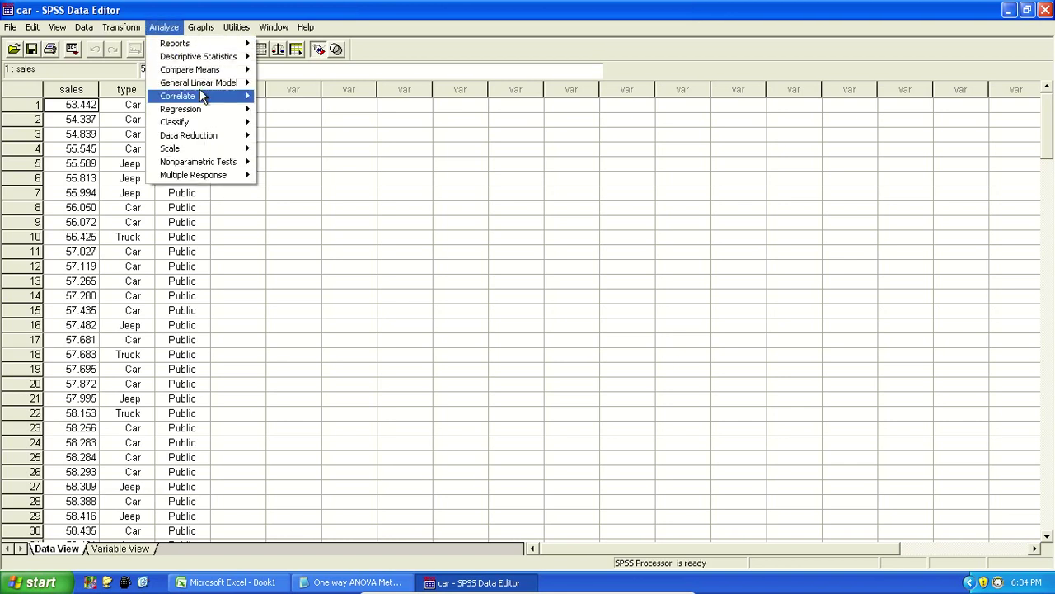
mouse_move(216, 61)
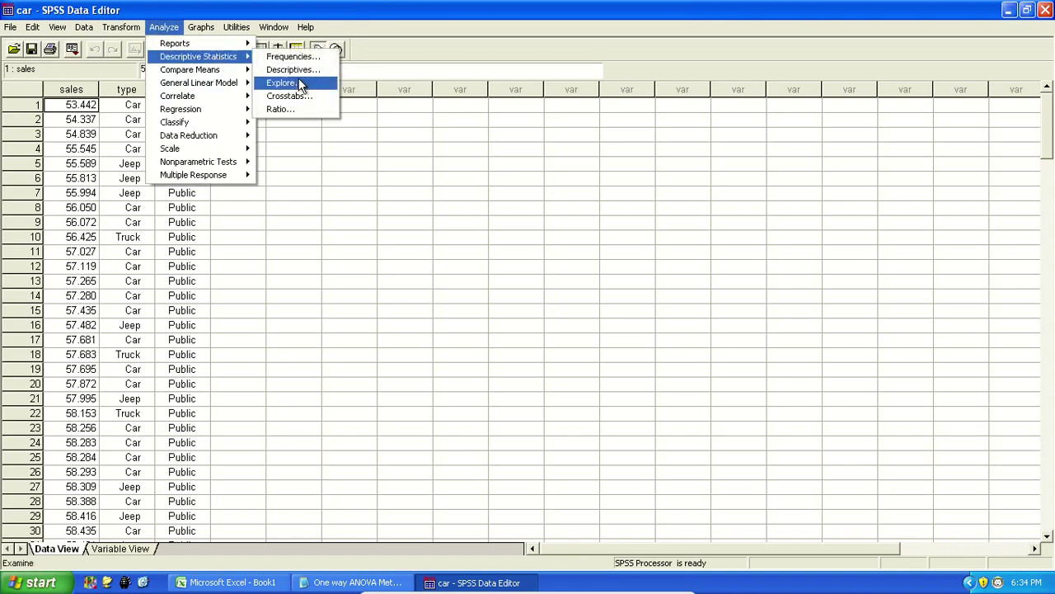
mouse_move(242, 161)
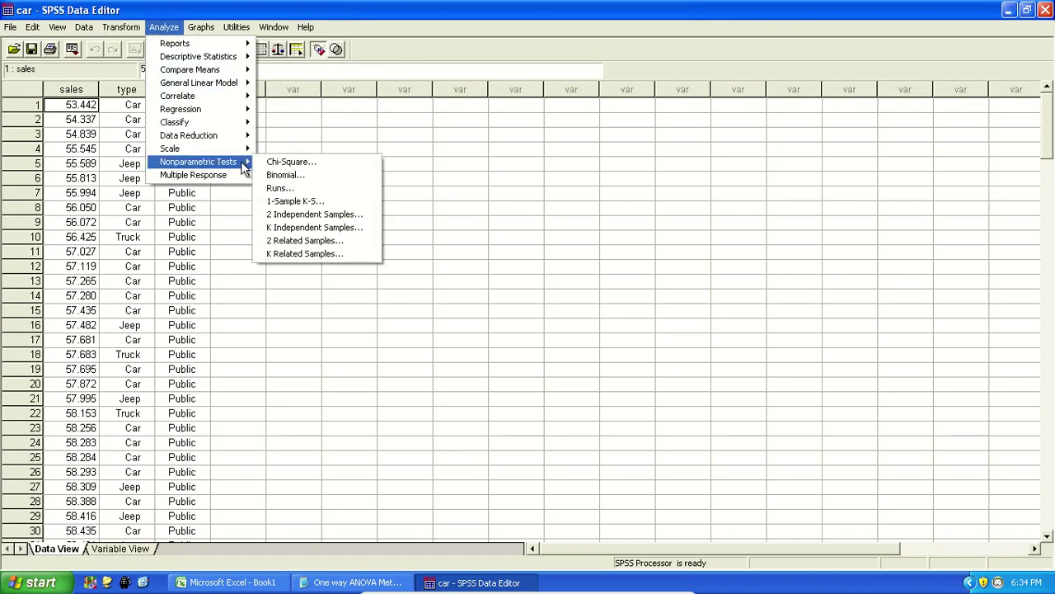
click(320, 203)
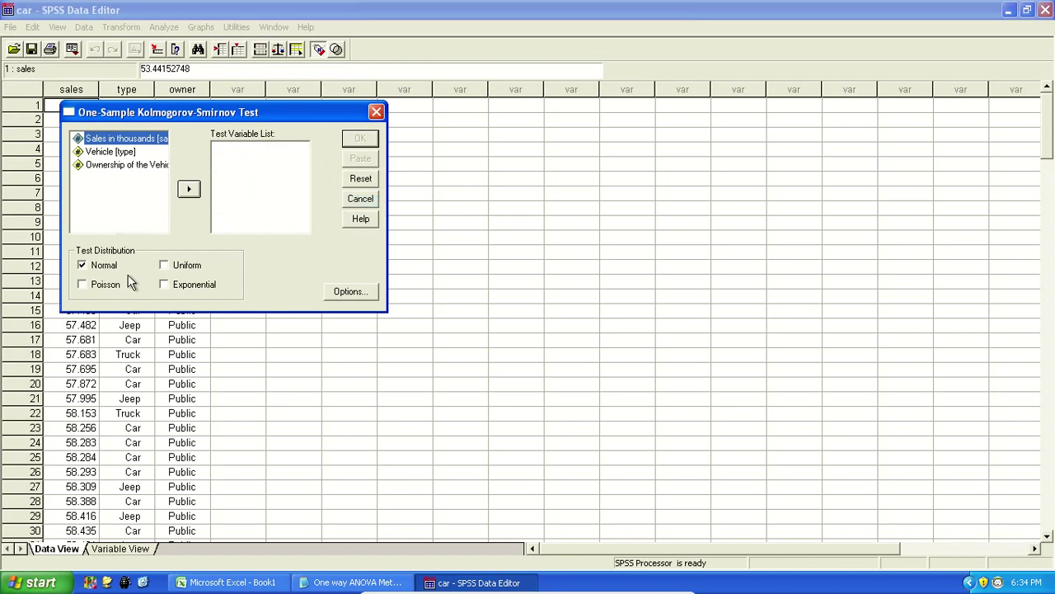
click(376, 112)
click(157, 27)
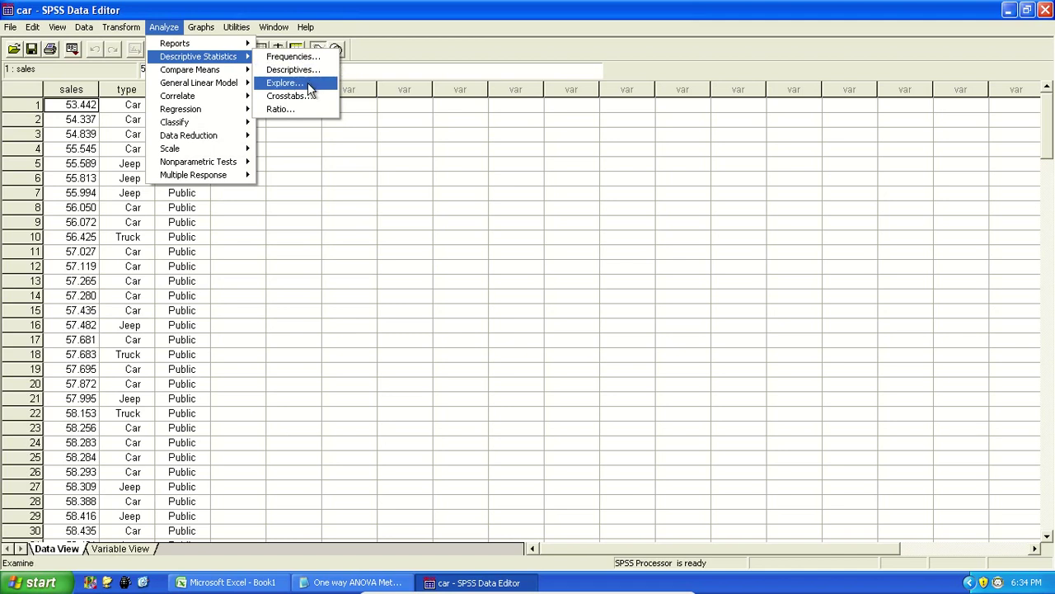
click(302, 257)
Step: Review the metric DV condition and the phrase "all the categories of IDV" in the Notepad methodology notes
click(325, 582)
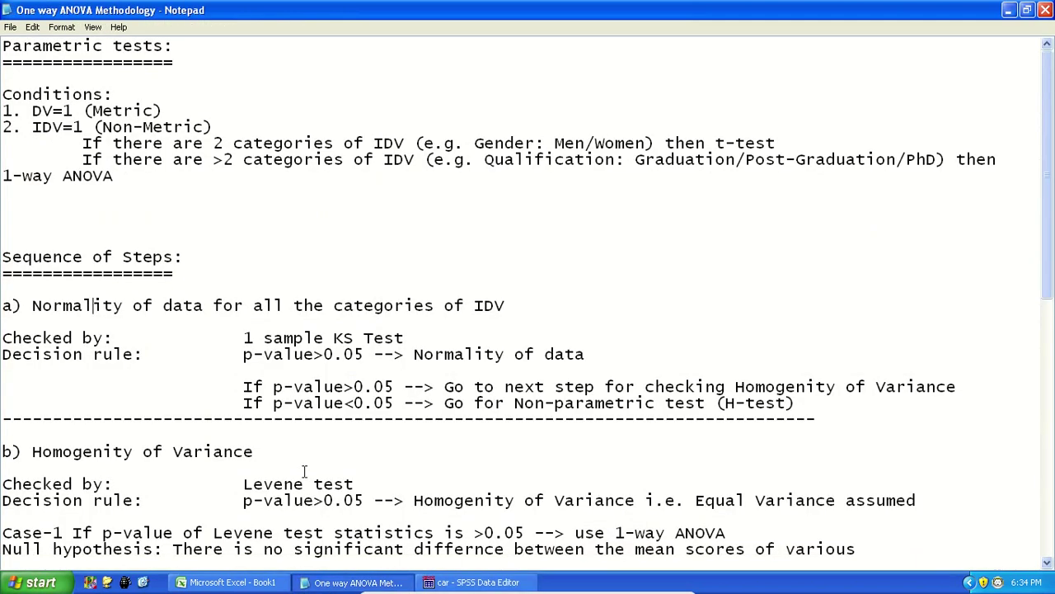
drag(164, 111, 32, 114)
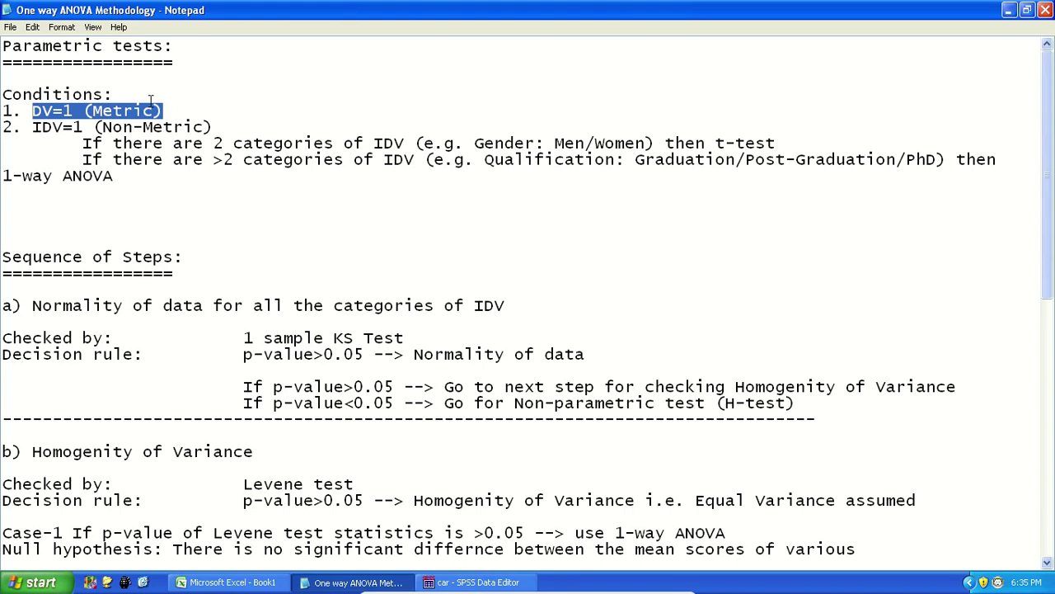
drag(254, 307, 506, 307)
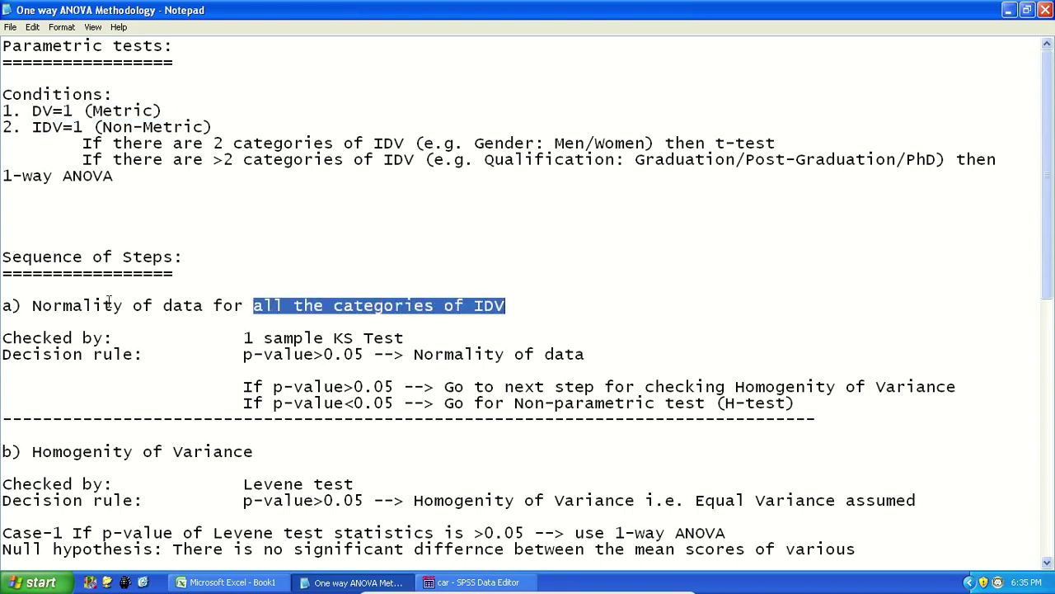
click(418, 493)
Step: In the SPSS Data Editor, run a 1-Sample K-S test on Sales in thousands against the Normal, Uniform and Poisson distributions
click(442, 583)
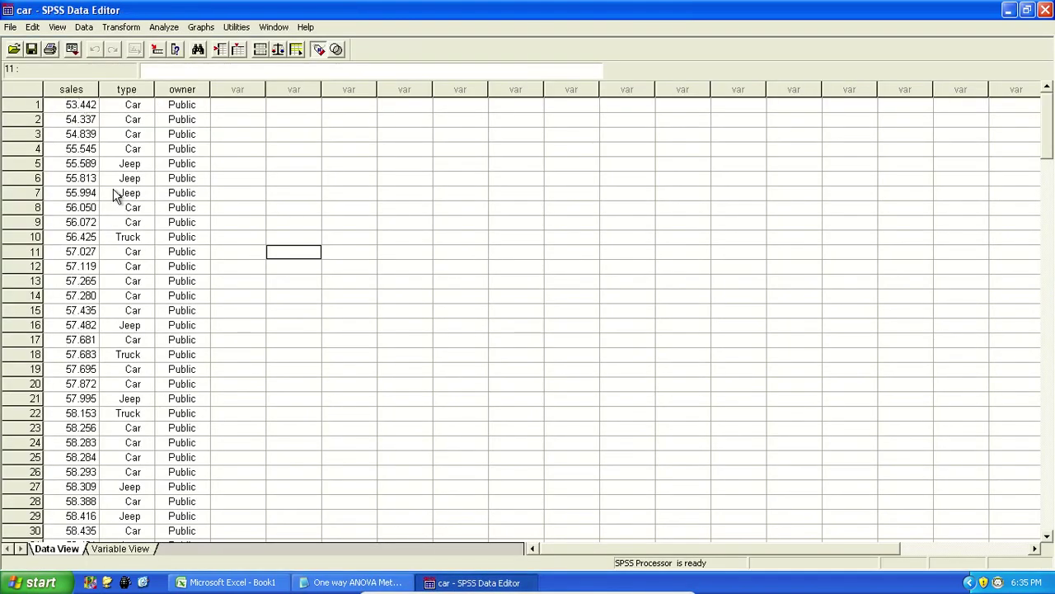
mouse_move(1049, 136)
mouse_down()
mouse_move(1051, 418)
mouse_move(1047, 124)
mouse_up()
click(169, 28)
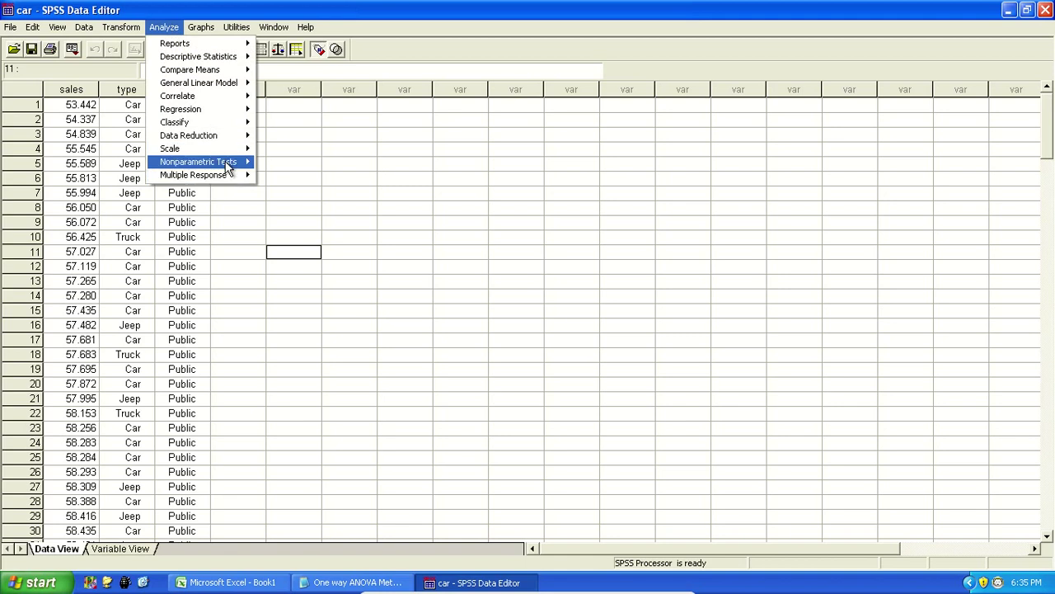
mouse_move(214, 162)
click(316, 202)
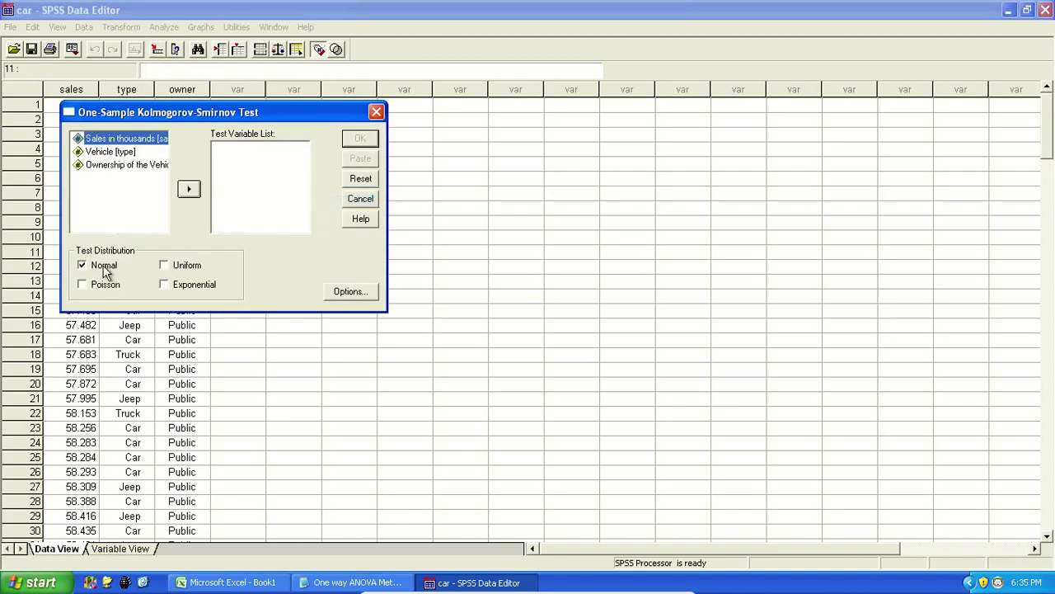
click(189, 190)
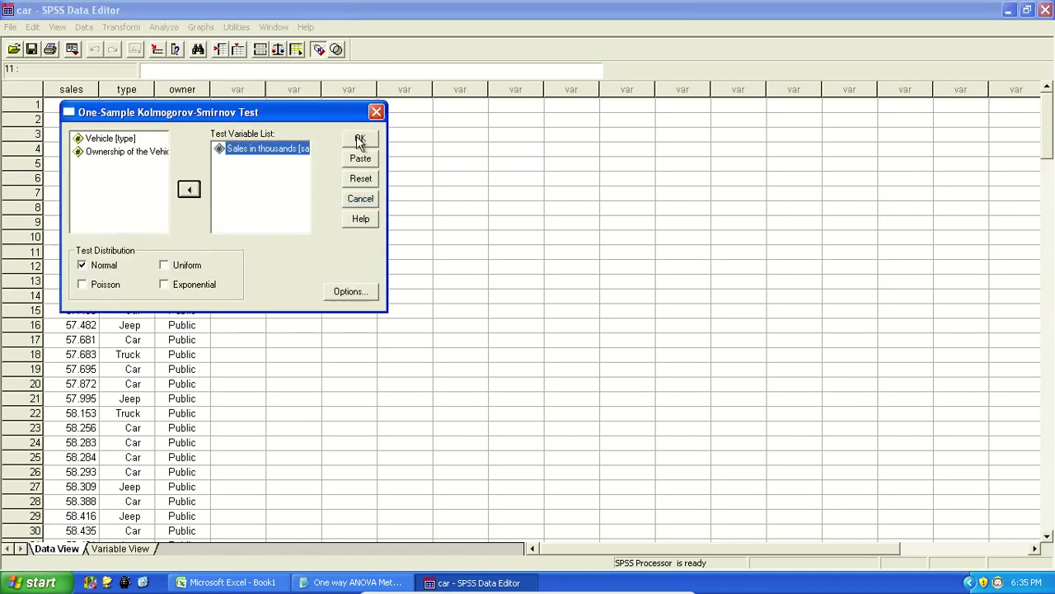
click(94, 284)
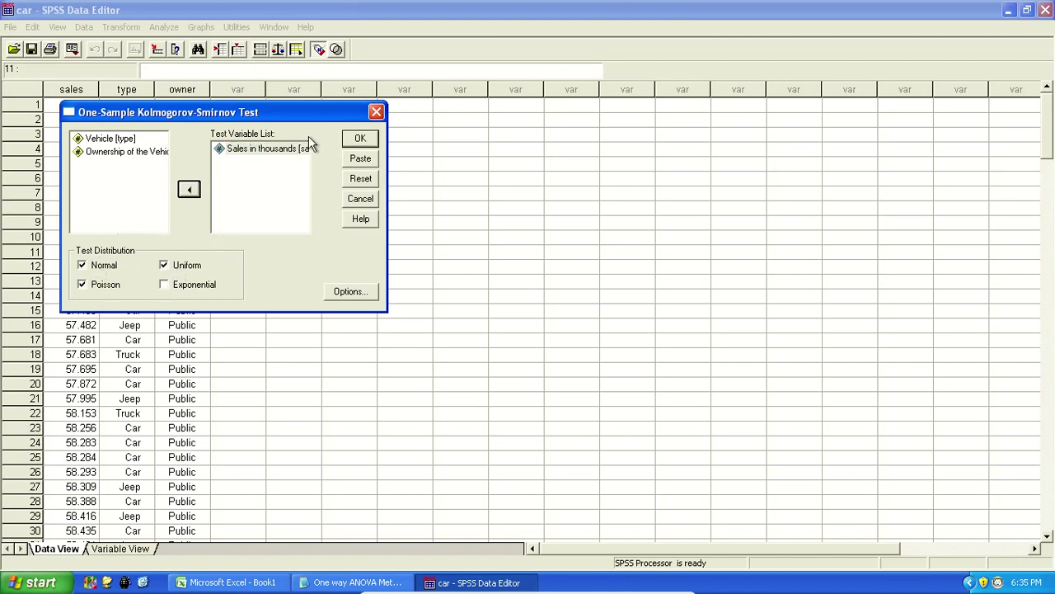
click(362, 138)
Step: Examine the significance values and distribution notes in the three One-Sample Kolmogorov-Smirnov Test tables
click(440, 249)
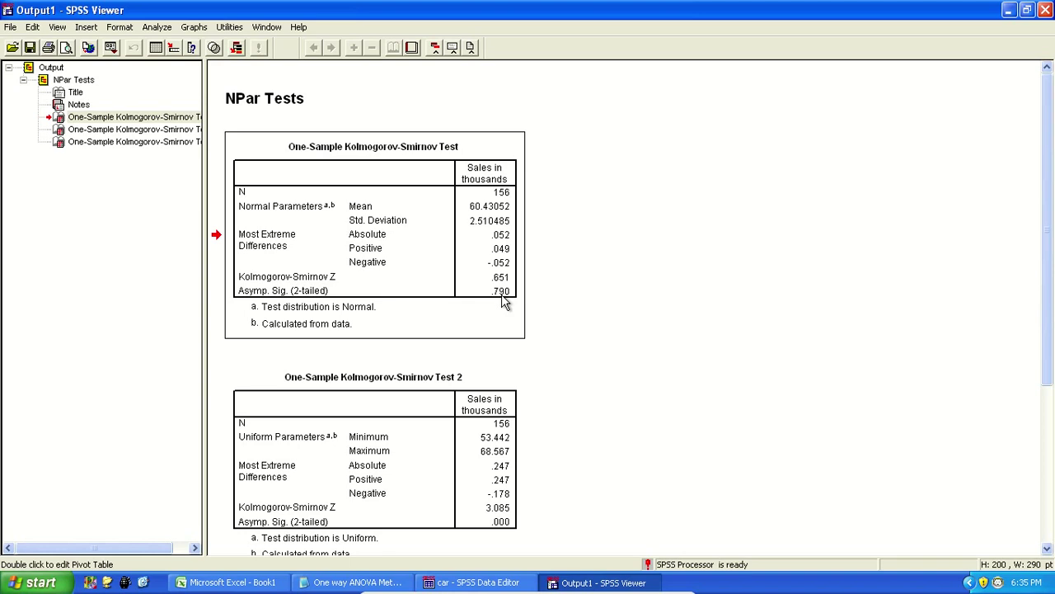
drag(1046, 259, 1043, 356)
click(435, 353)
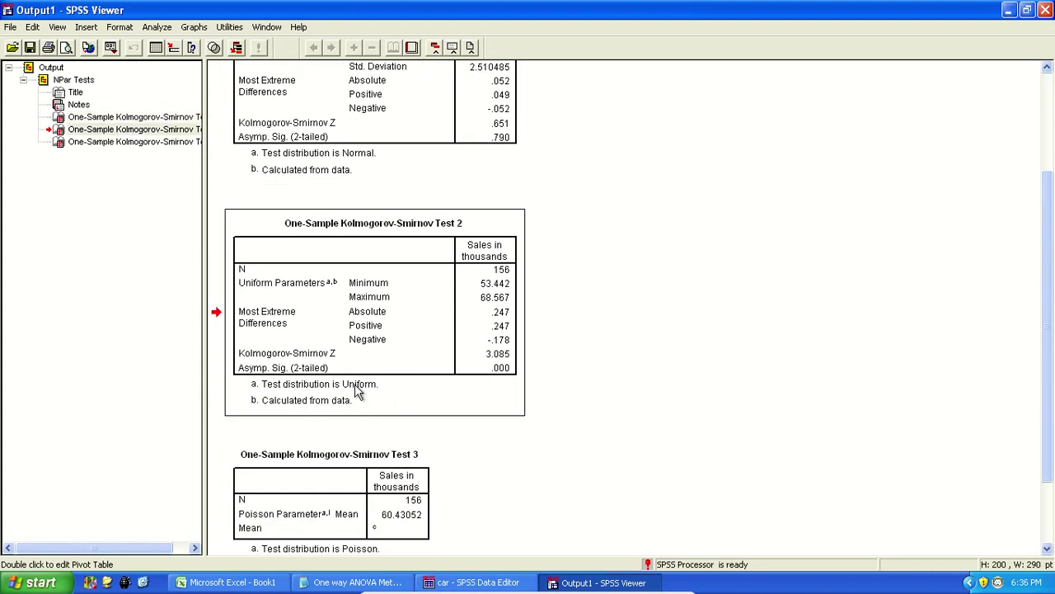
scroll(523, 461, down, 2)
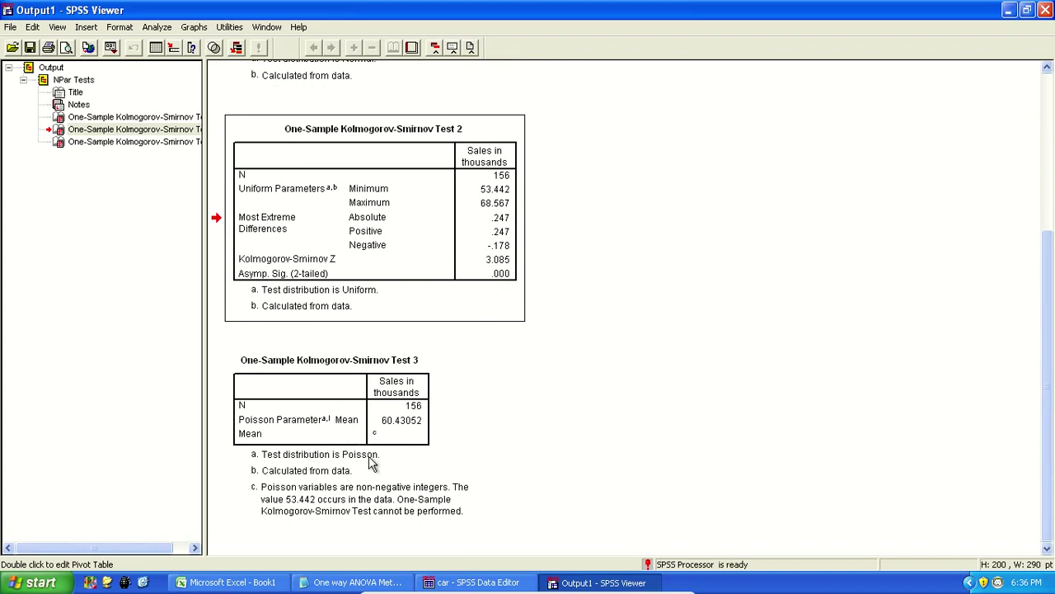
click(375, 410)
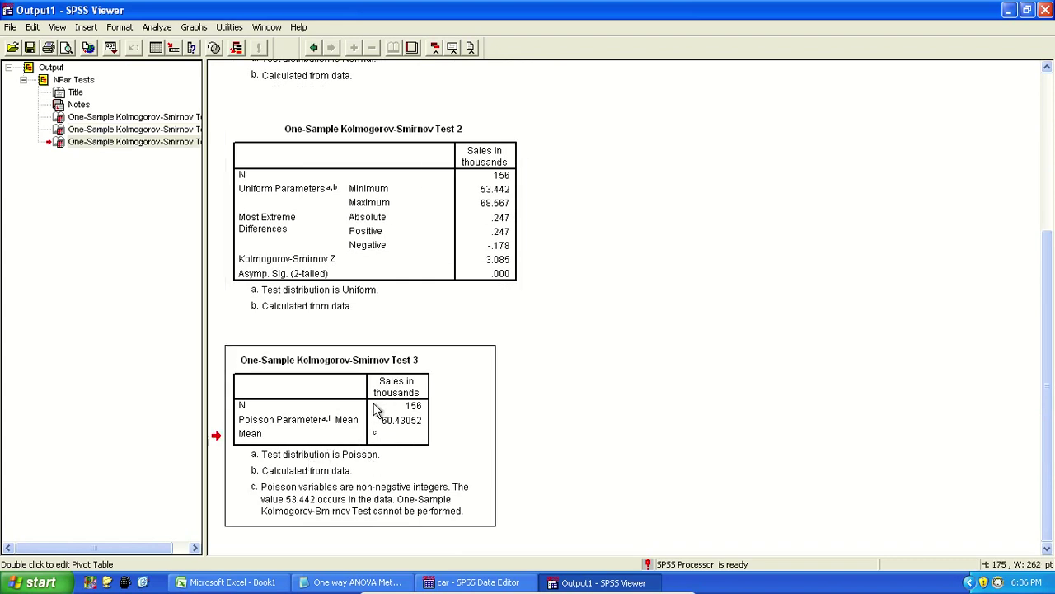
click(421, 235)
scroll(1014, 214, up, 4)
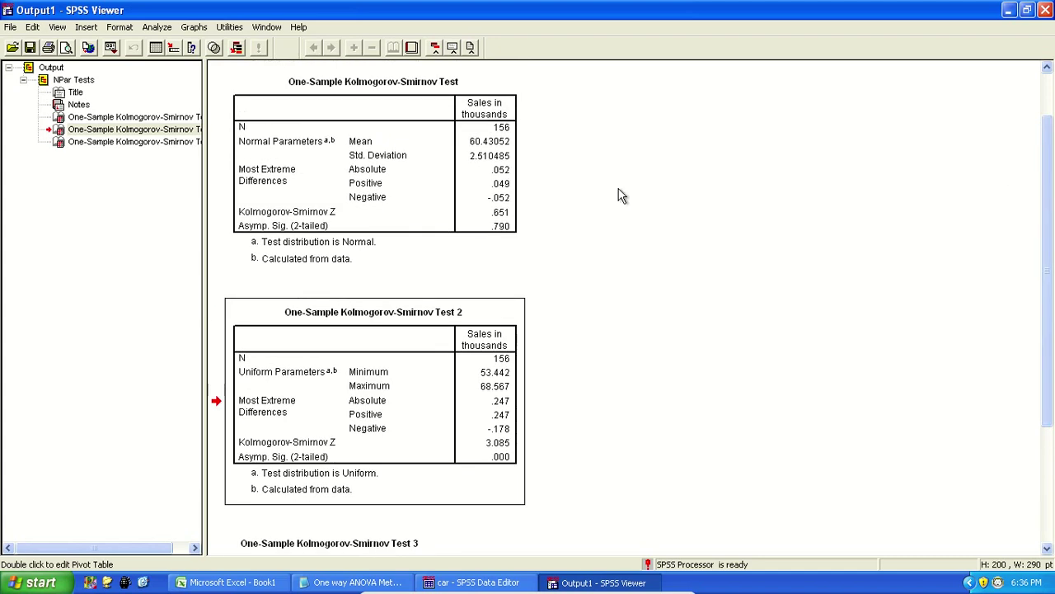
click(376, 245)
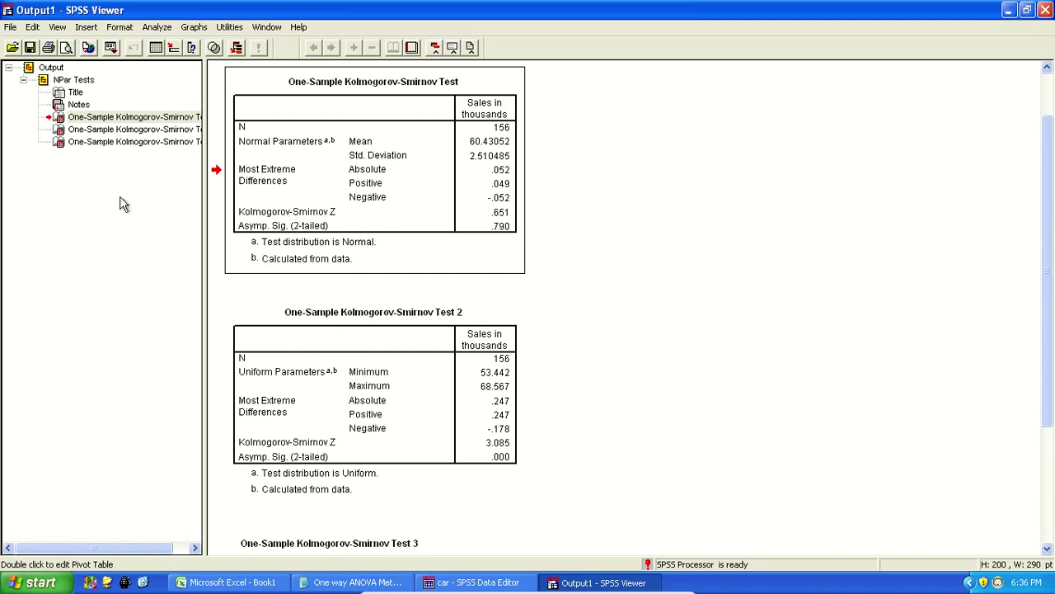
Step: Delete all the test output and return to the car data, selecting the first case's sales and type values in turn
click(29, 69)
key(Delete)
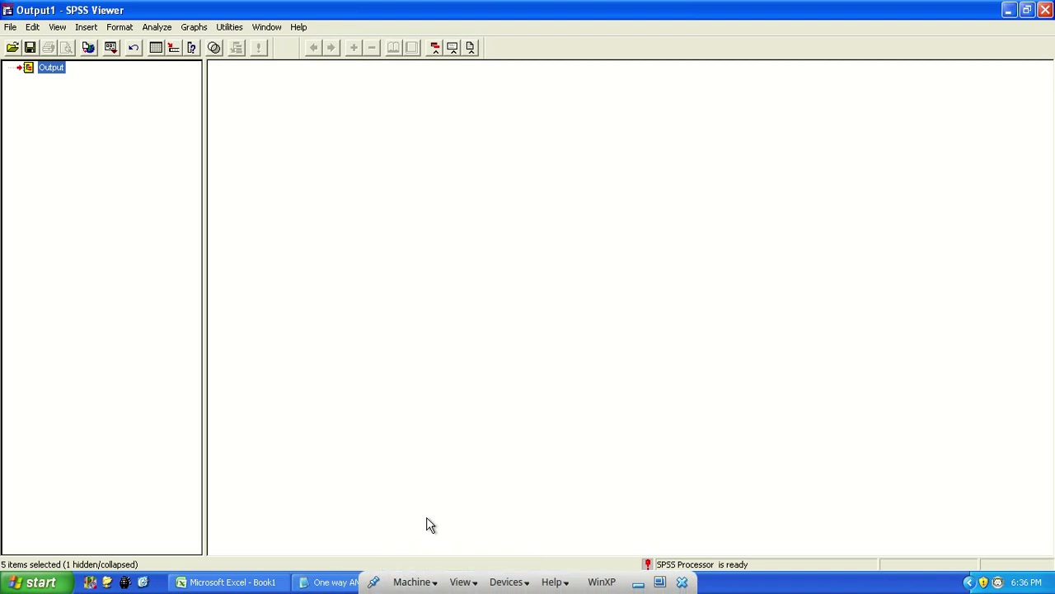
click(470, 583)
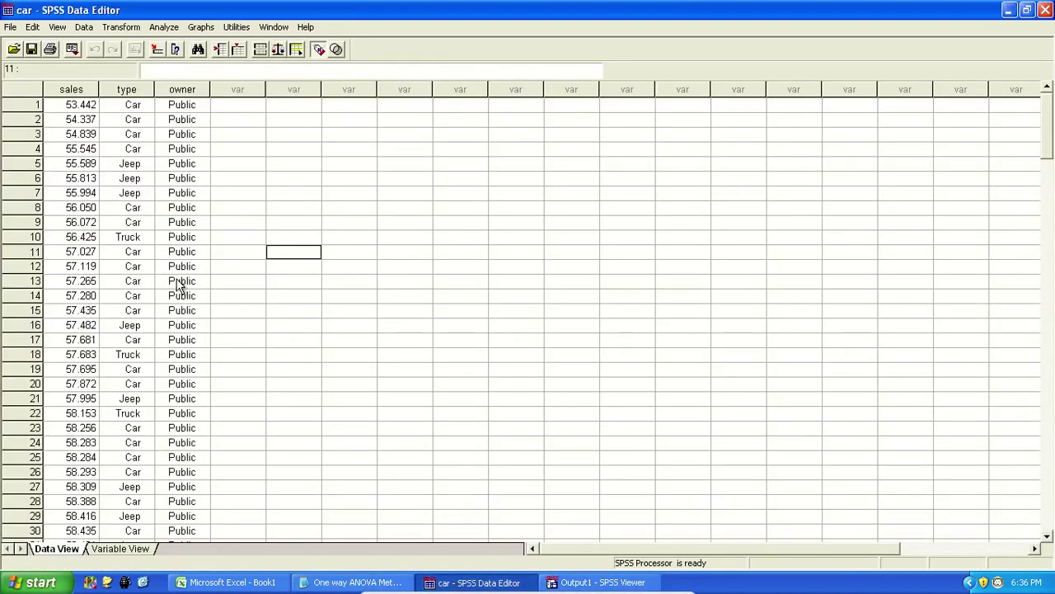
click(75, 104)
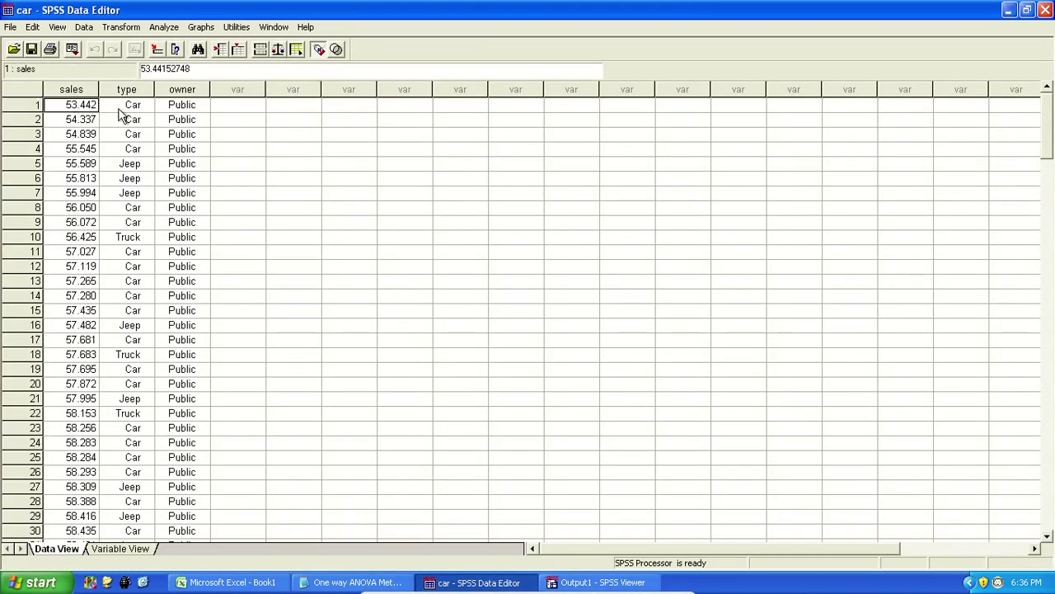
click(128, 107)
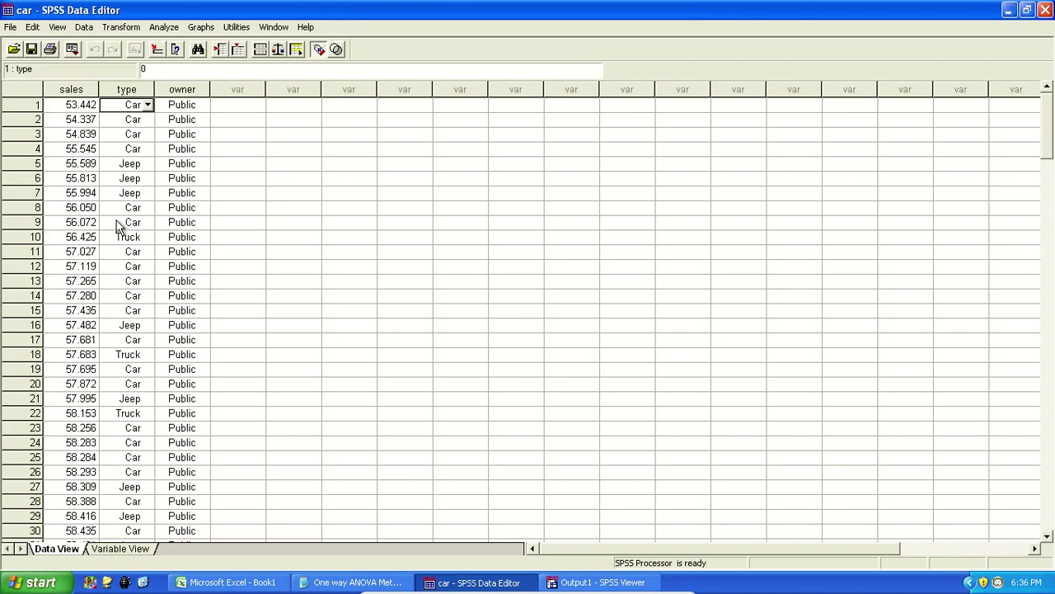
Step: Check the value labels defined for the type variable without changing them, and return to the car data
click(188, 135)
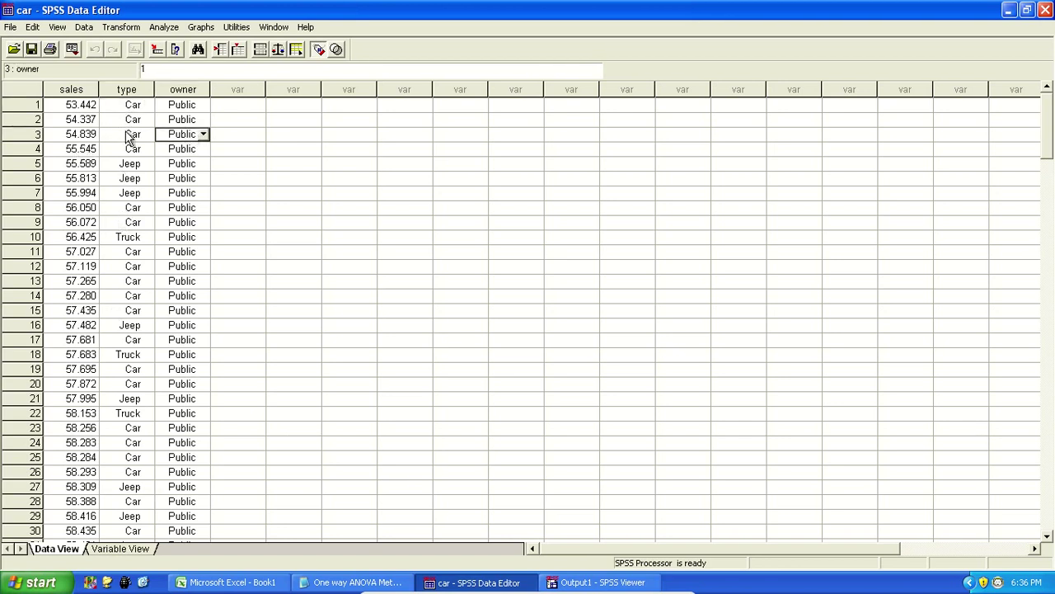
click(129, 135)
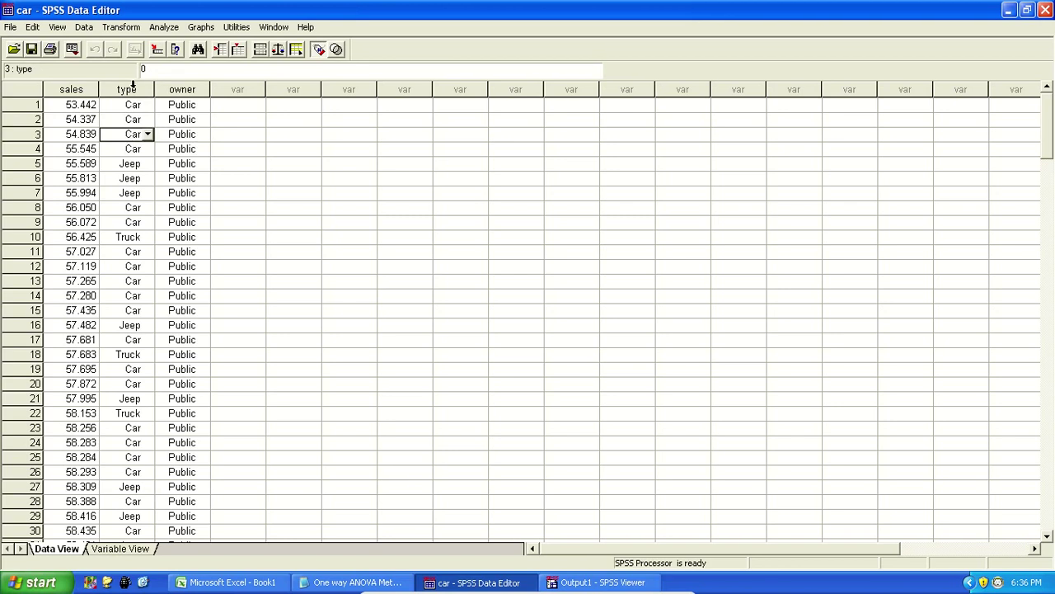
click(119, 548)
click(402, 100)
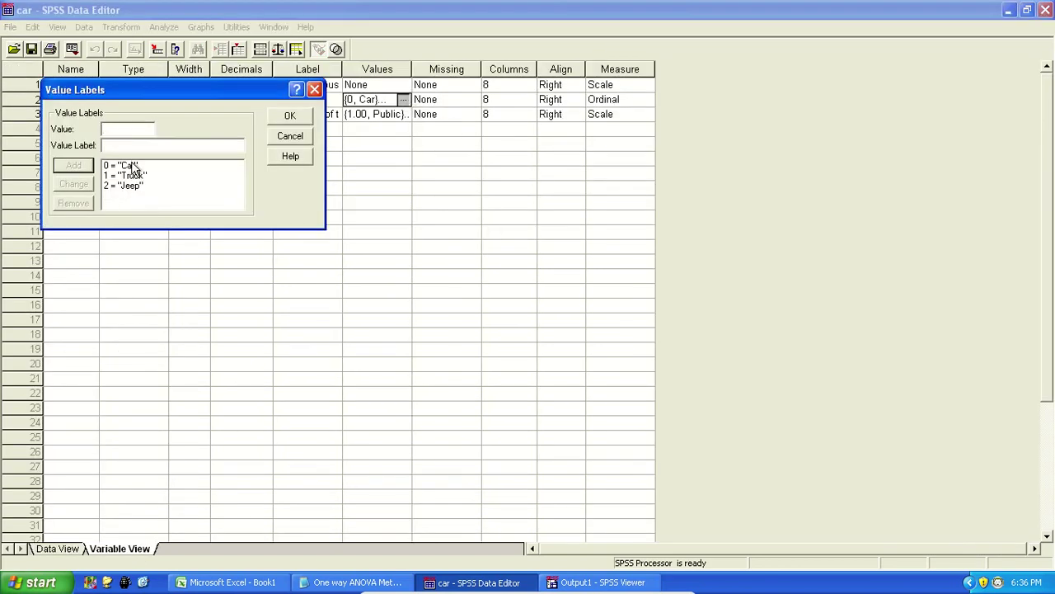
click(292, 137)
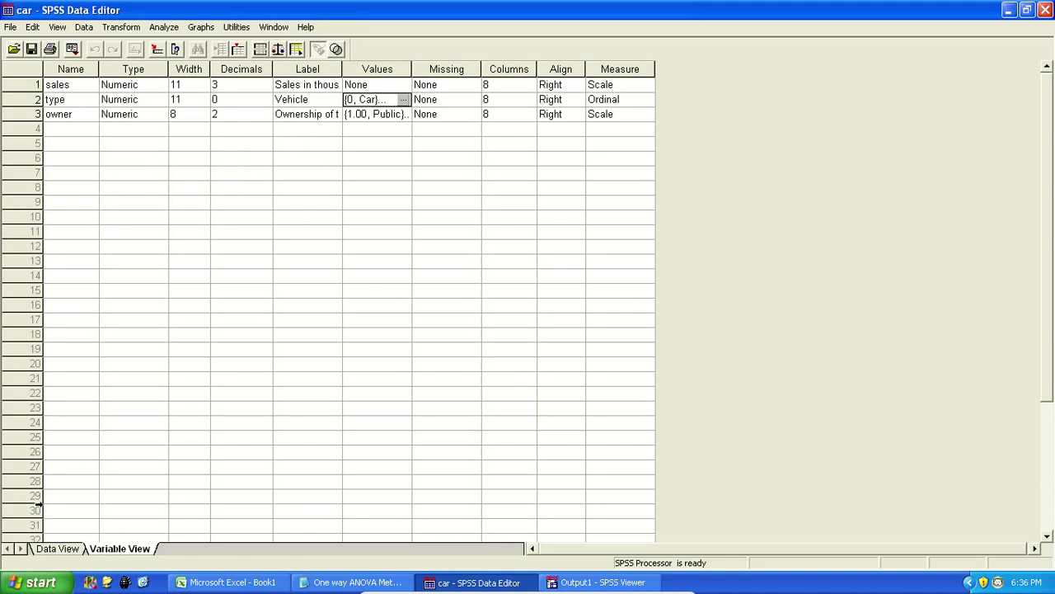
click(60, 549)
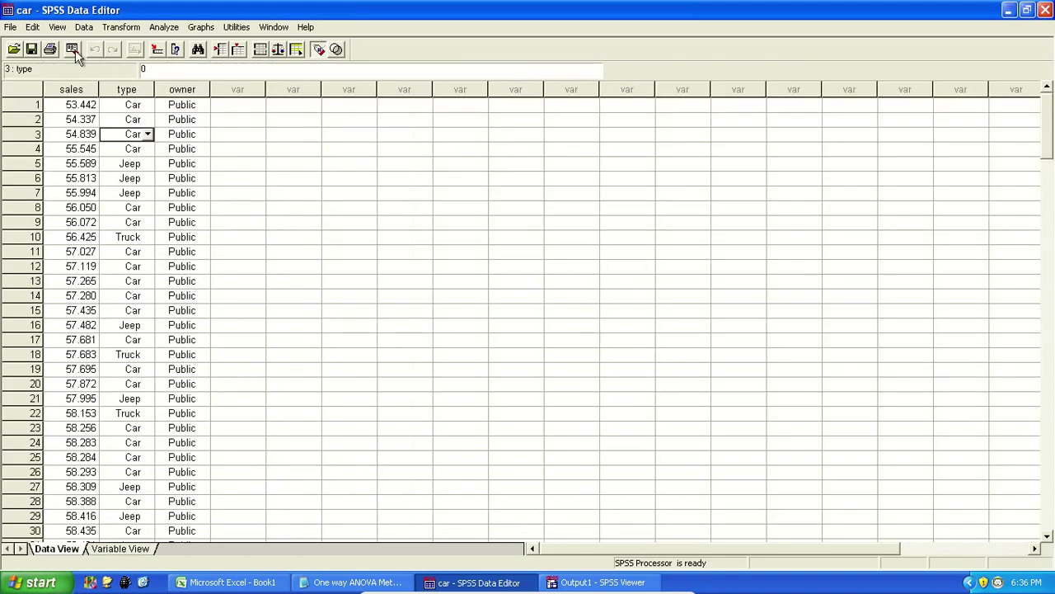
Step: Set up an Explore analysis with Sales in thousands as the dependent variable and Vehicle [type] as the factor
click(163, 27)
mouse_move(205, 166)
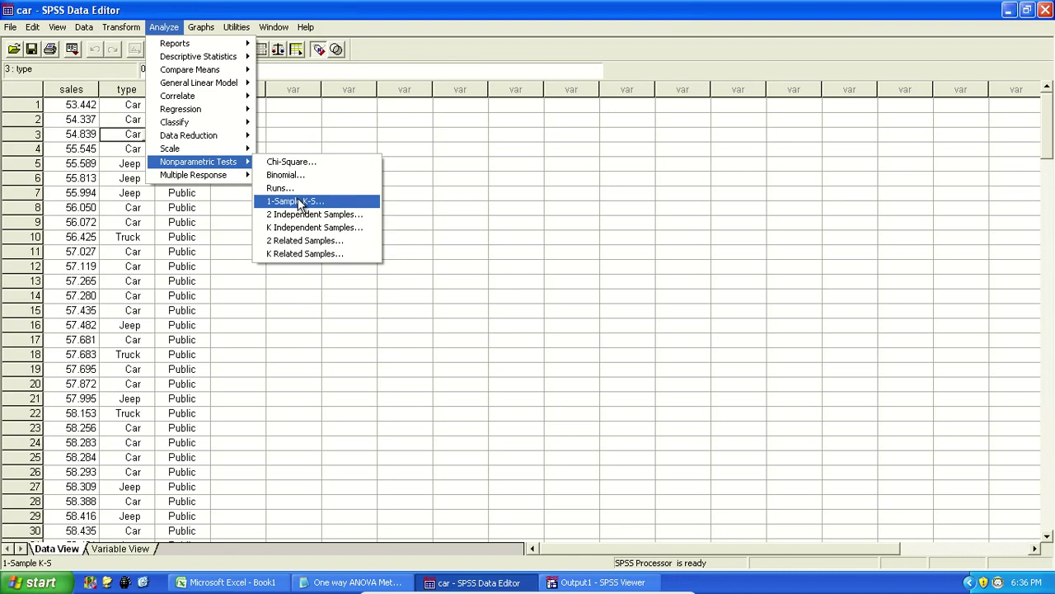
mouse_move(240, 58)
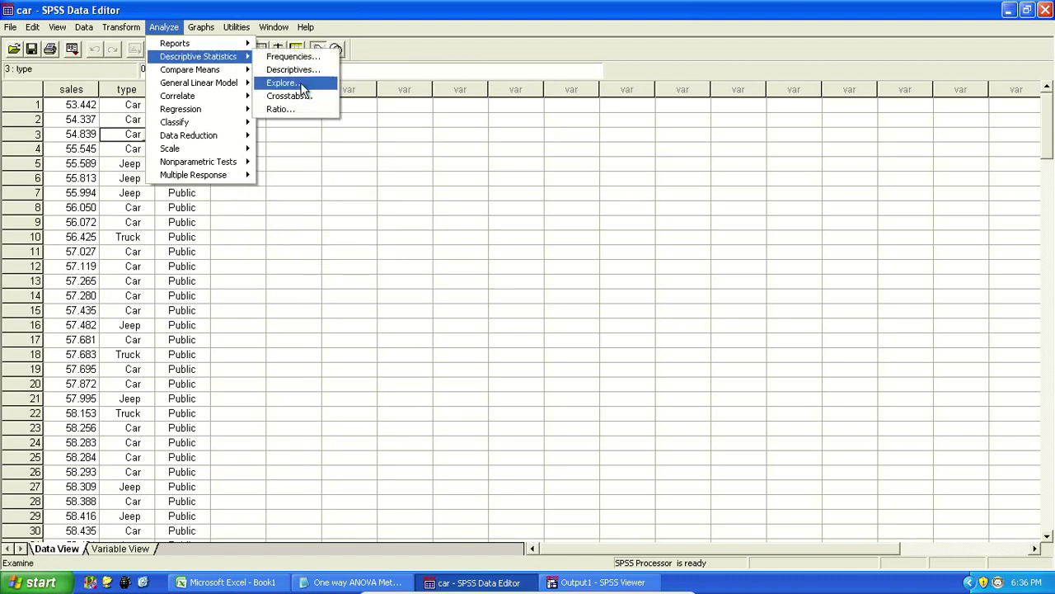
click(303, 88)
drag(179, 90, 400, 123)
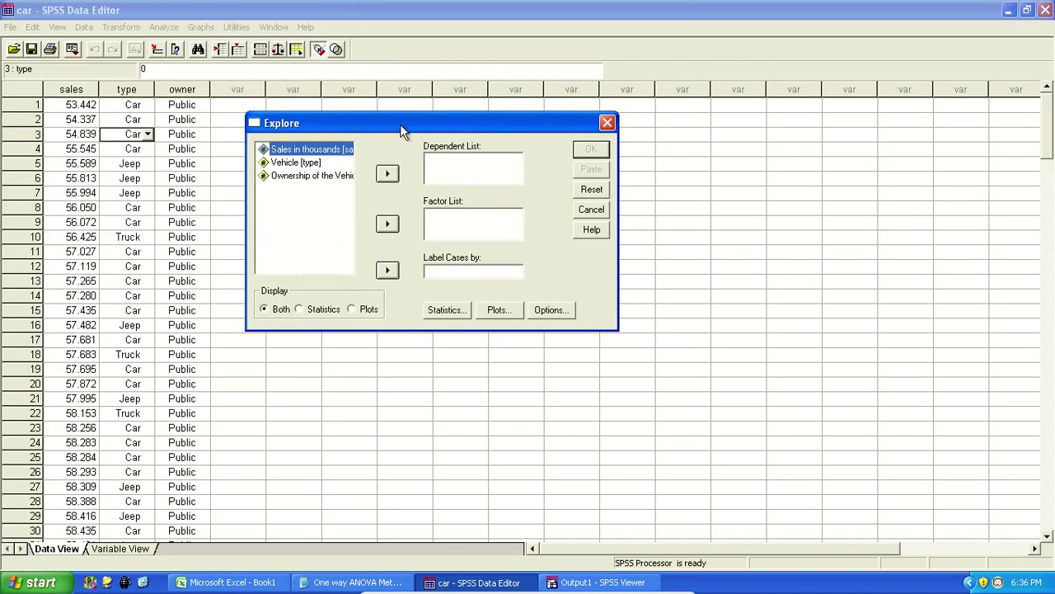
click(388, 173)
click(297, 149)
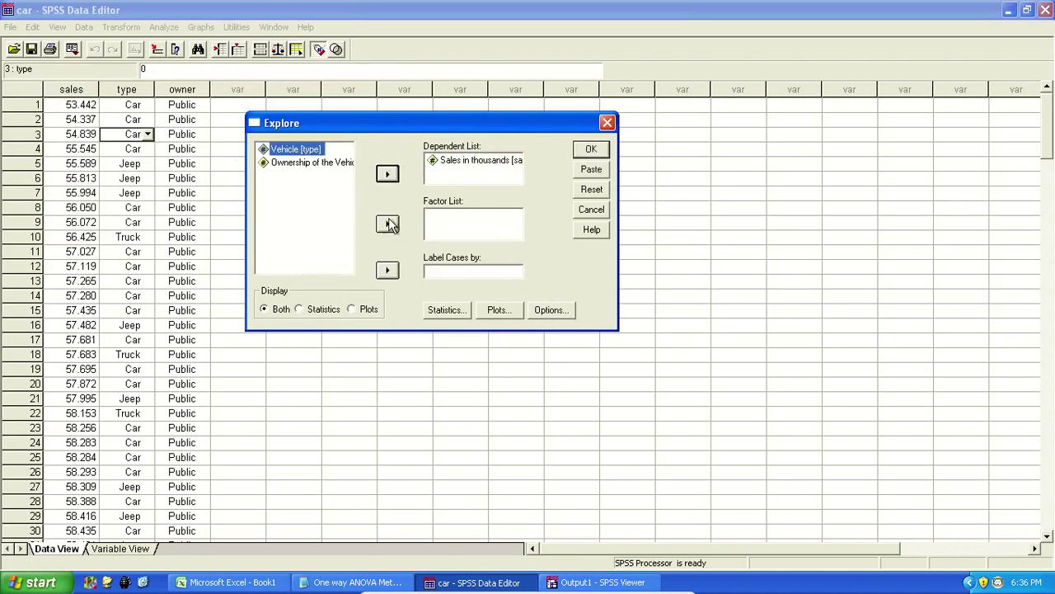
click(387, 223)
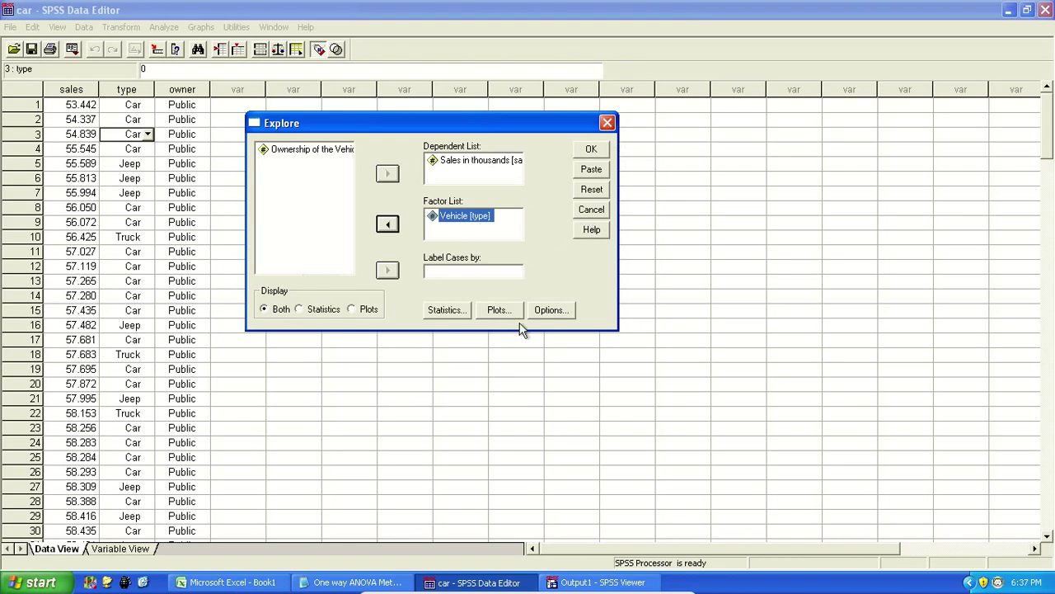
Step: Review the Descriptives option in the Explore statistics settings and restrict the displayed output to Plots
click(452, 309)
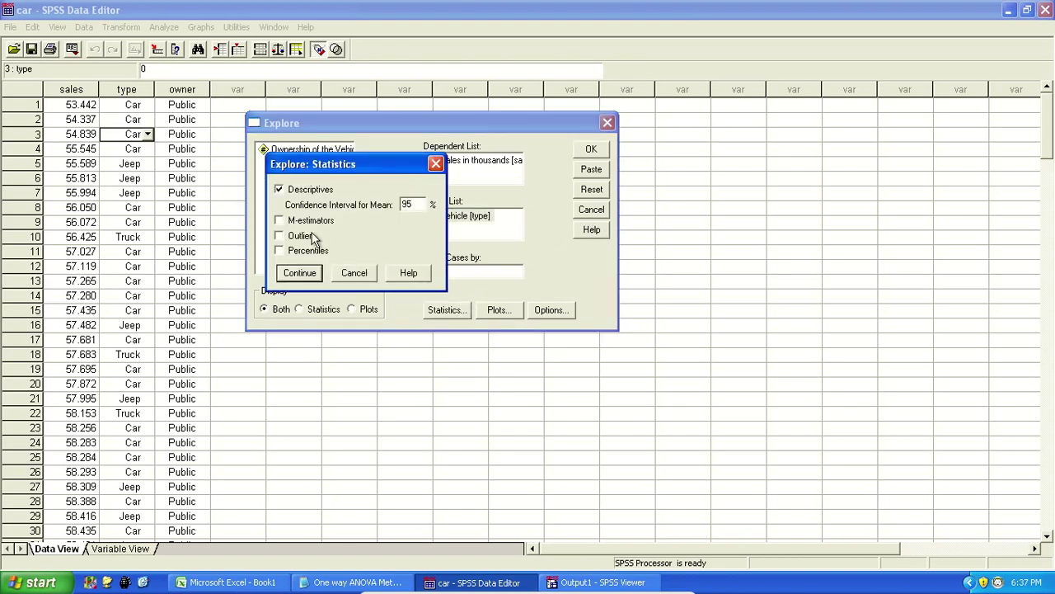
click(306, 188)
click(280, 189)
click(299, 273)
click(363, 310)
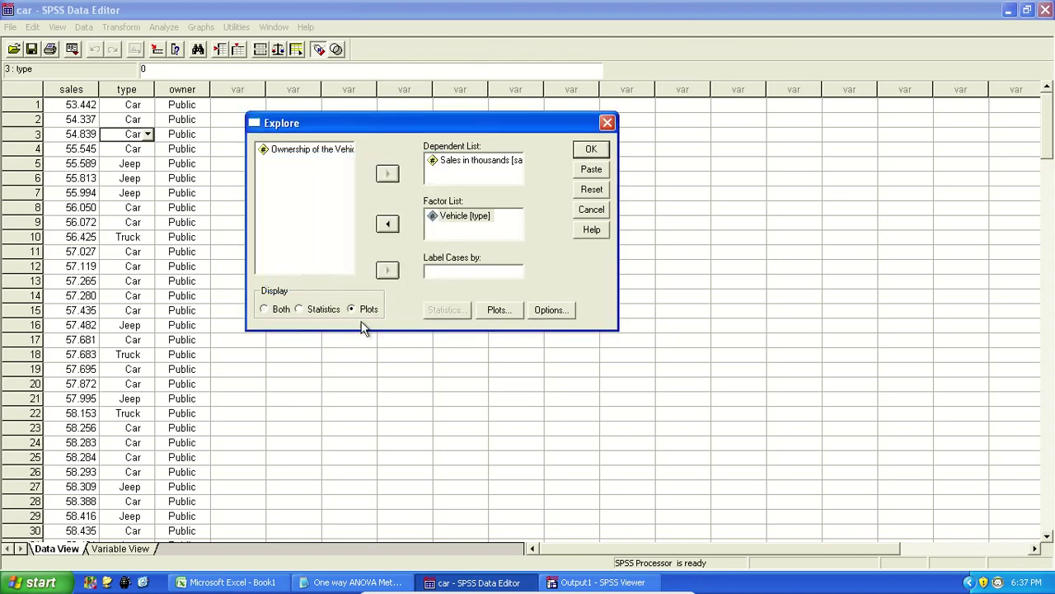
Step: Enable normality plots with tests, turn off the stem-and-leaf plot, and run the Explore analysis
click(498, 311)
click(330, 271)
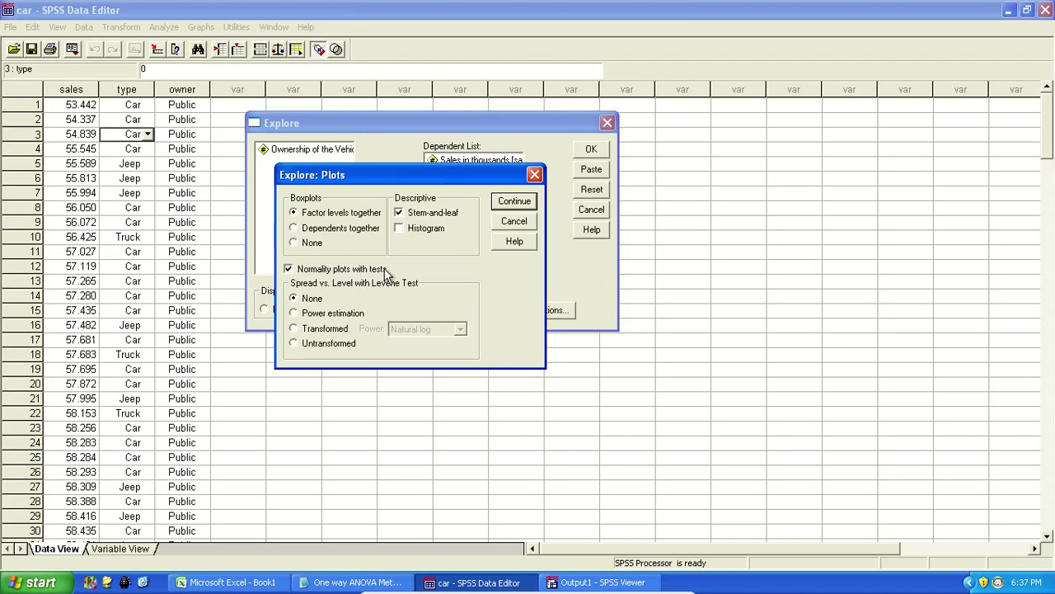
click(416, 215)
click(513, 201)
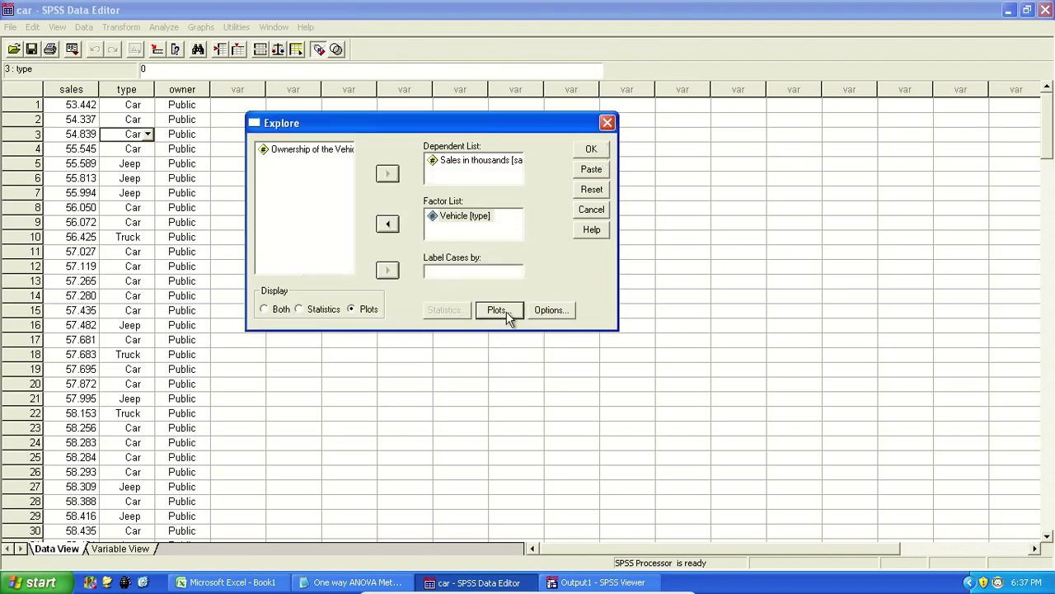
click(505, 311)
click(514, 202)
click(598, 149)
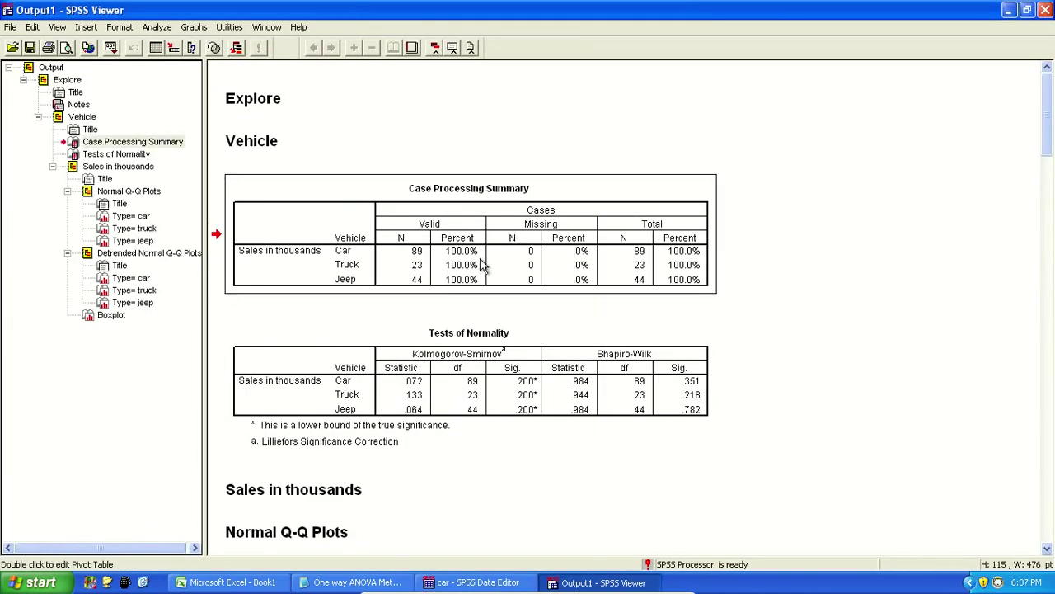
Step: Examine the Tests of Normality table and the normal Q-Q plots of sales for the vehicle types
drag(1049, 140, 1049, 177)
click(532, 198)
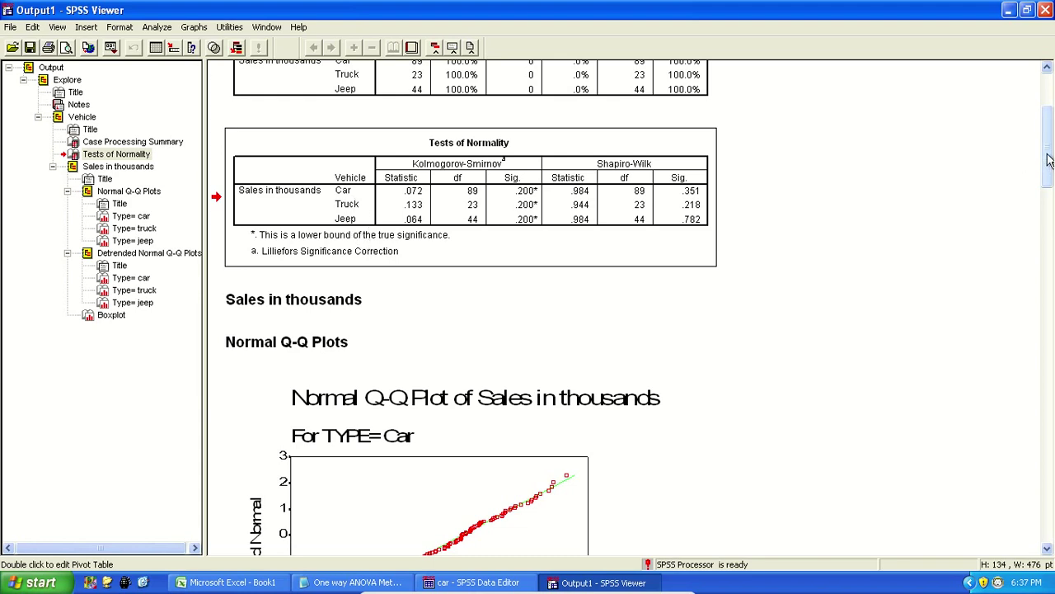
drag(1049, 158, 1049, 145)
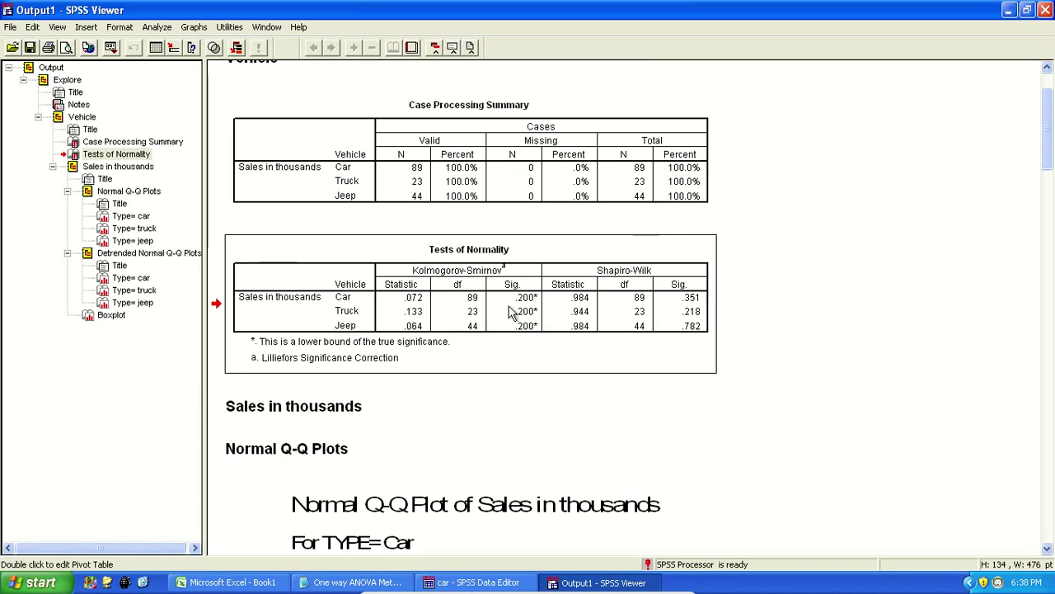
drag(1045, 136, 1045, 188)
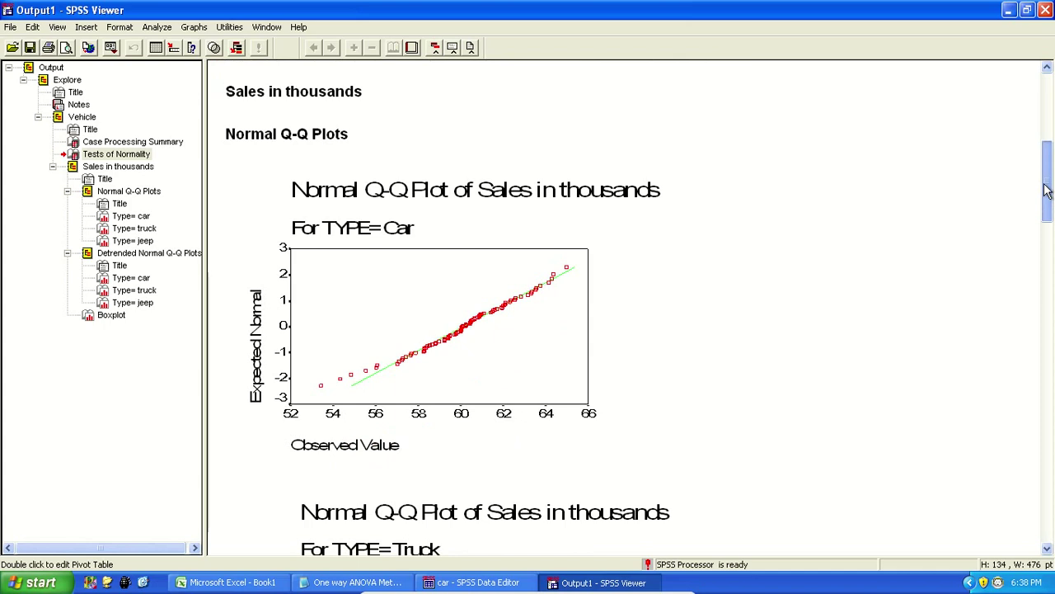
scroll(1045, 189, down, 1)
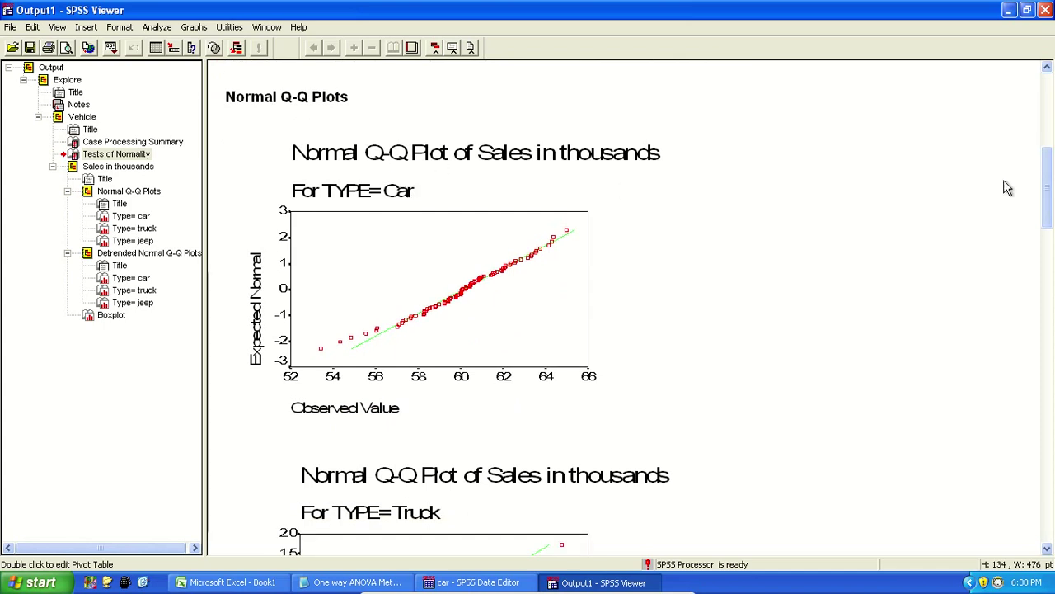
drag(1047, 176, 1050, 203)
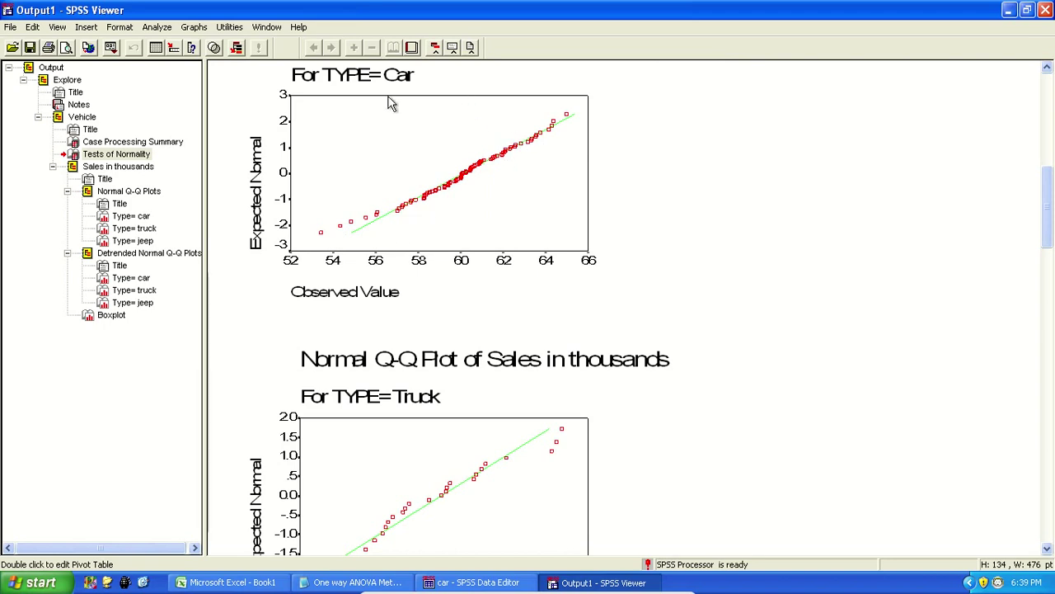
drag(1045, 210, 1047, 266)
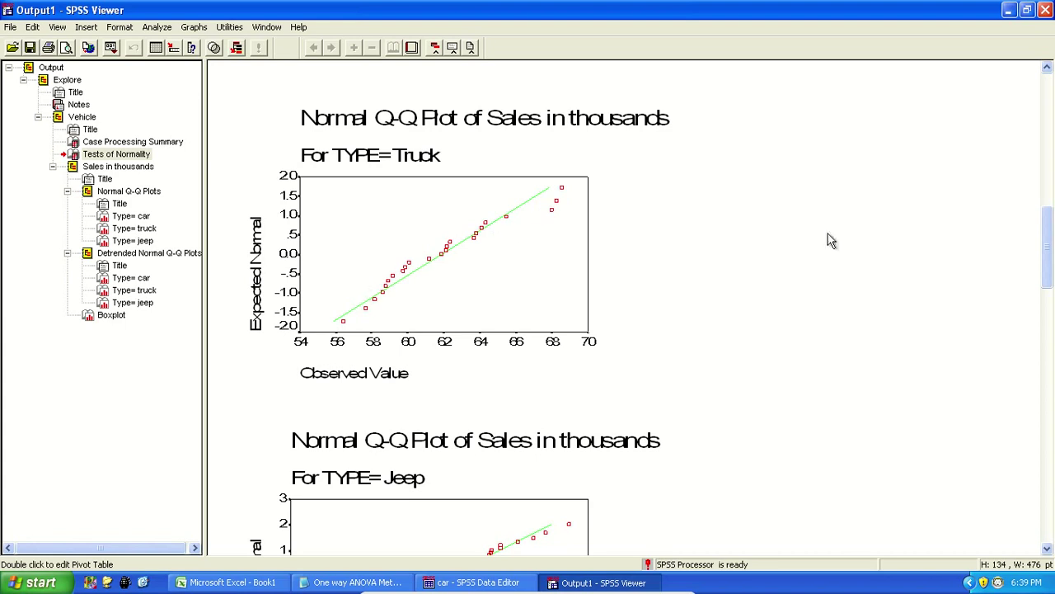
Step: Recheck the significance values in the Tests of Normality table and collapse the Explore output
drag(1047, 239, 1049, 183)
click(1049, 183)
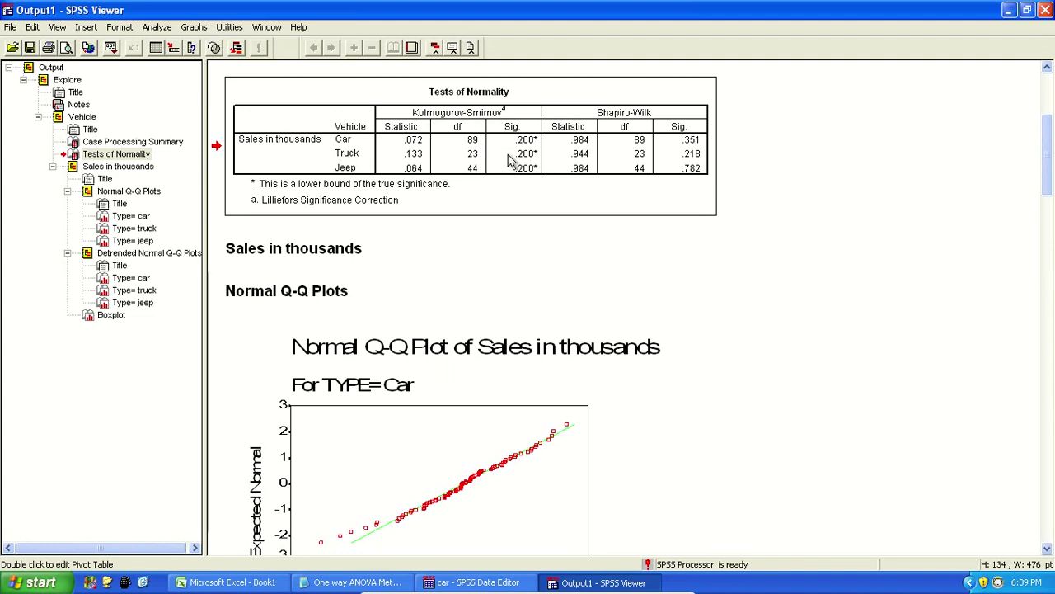
drag(1047, 177, 1045, 129)
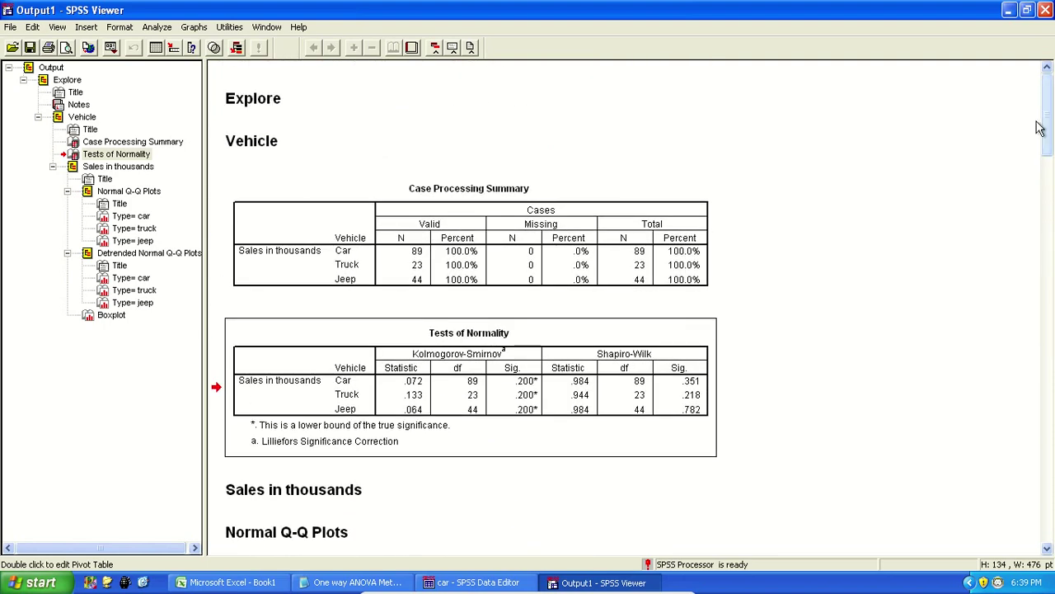
click(23, 79)
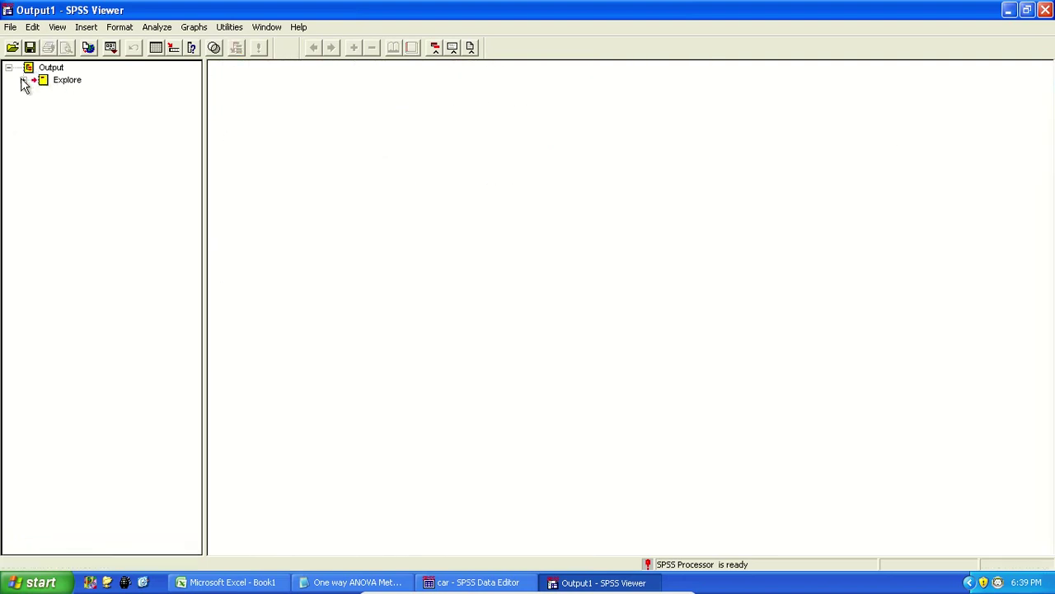
Step: Switch to the Notepad methodology notes and review the p-value>0.05 normality decision rule with its two follow-up cases
click(338, 587)
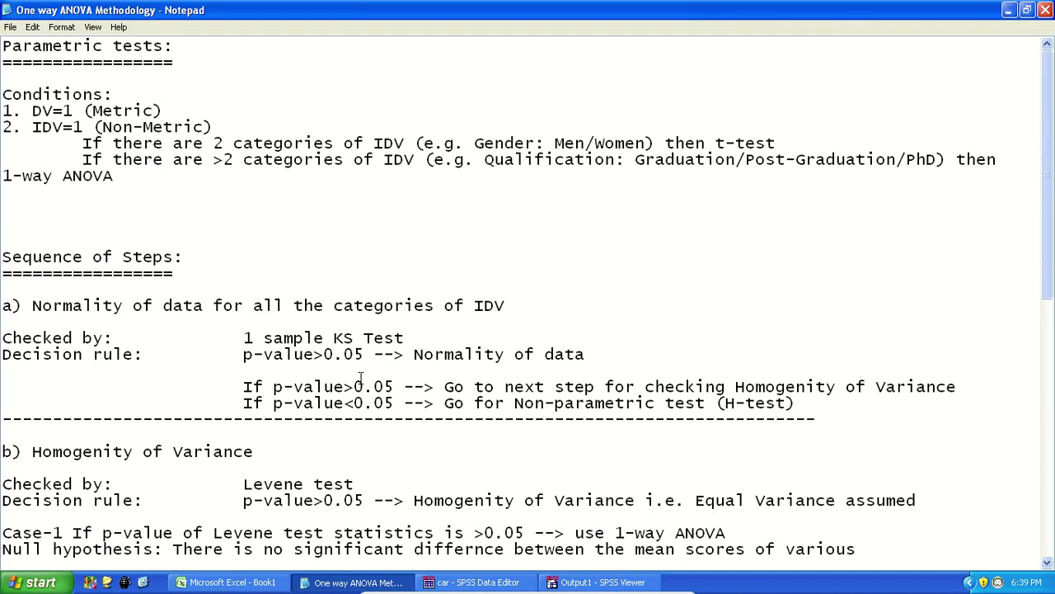
drag(234, 353, 364, 359)
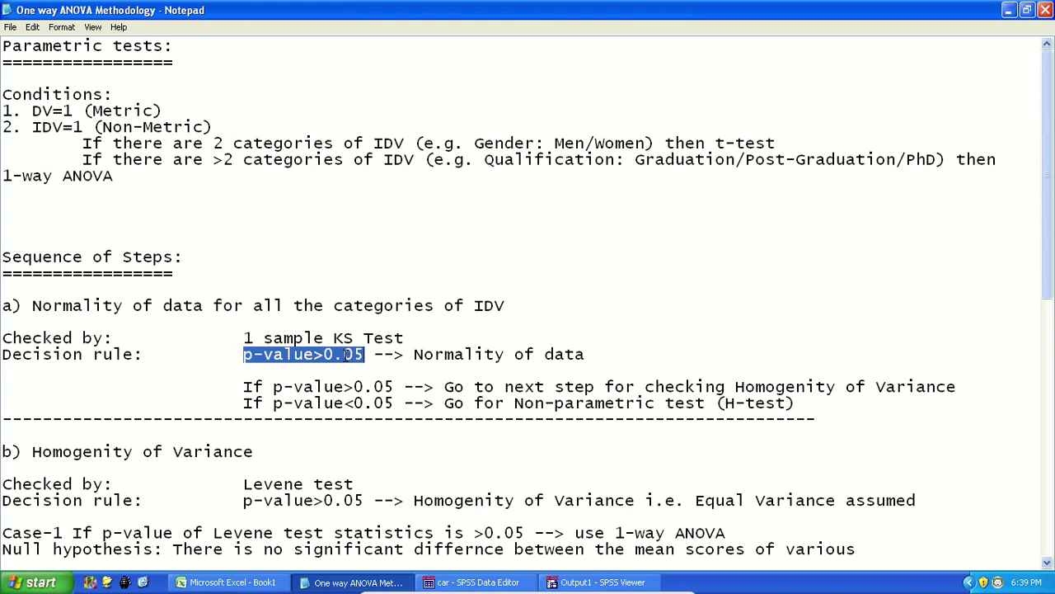
drag(244, 386, 483, 385)
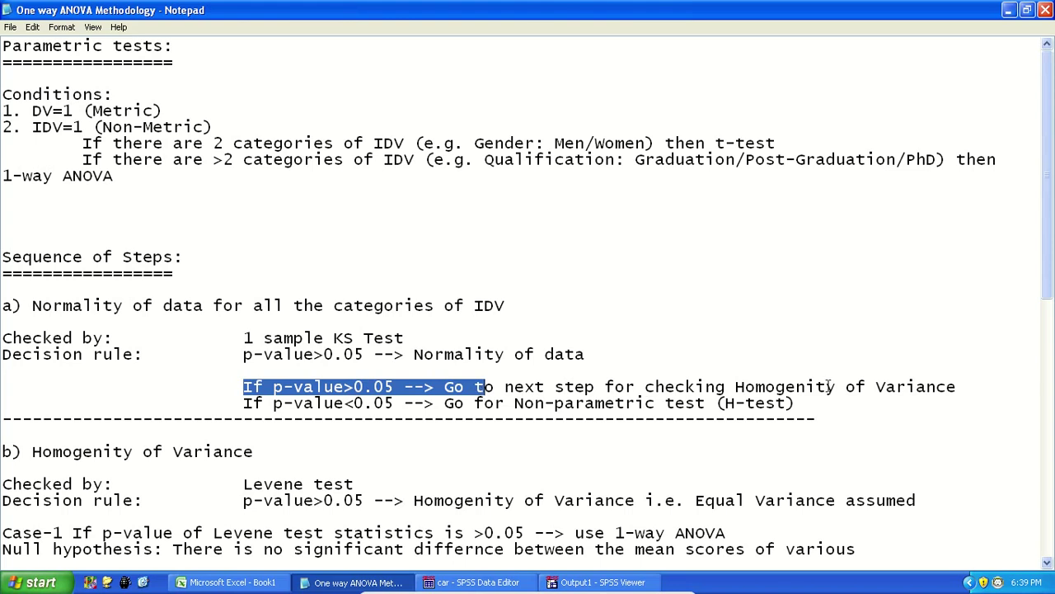
click(971, 387)
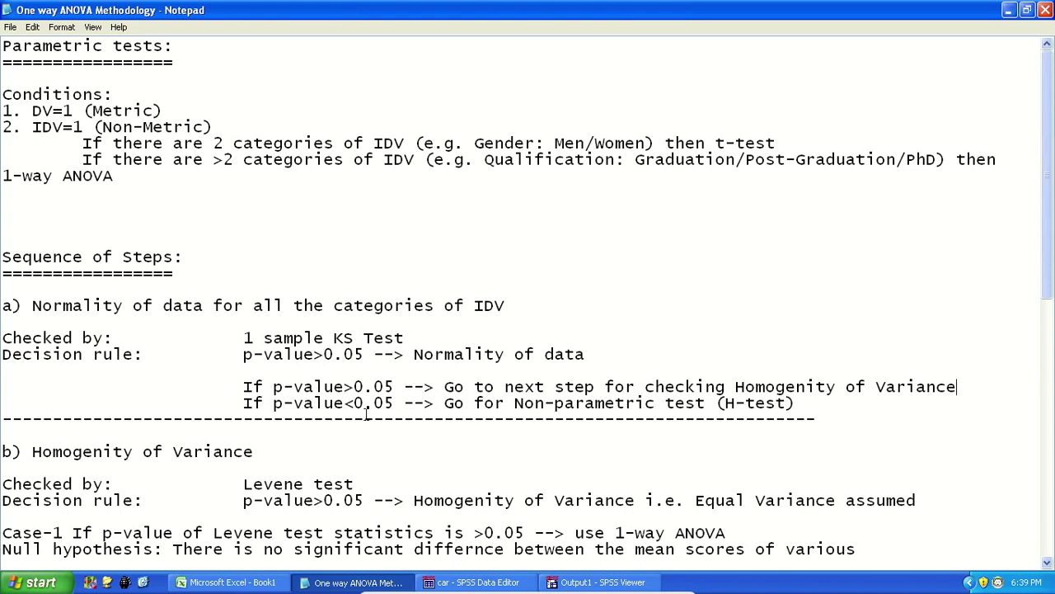
click(805, 404)
Step: Highlight the "b) Homogenity of Variance" heading and the phrase "Normality of data for all" in the sequence of steps
scroll(976, 366, down, 2)
scroll(895, 391, down, 2)
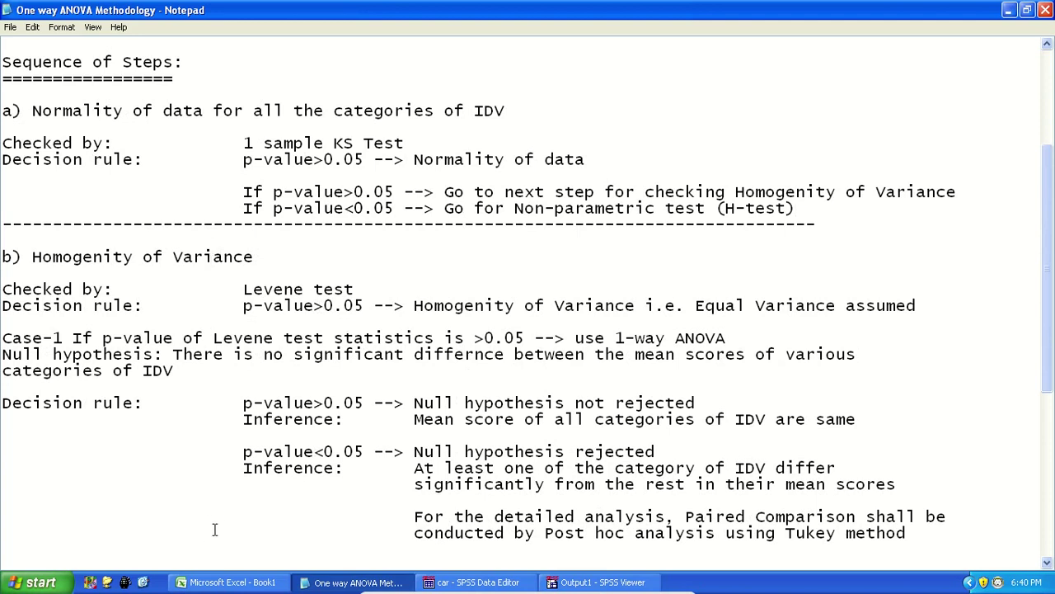
drag(254, 256, 7, 254)
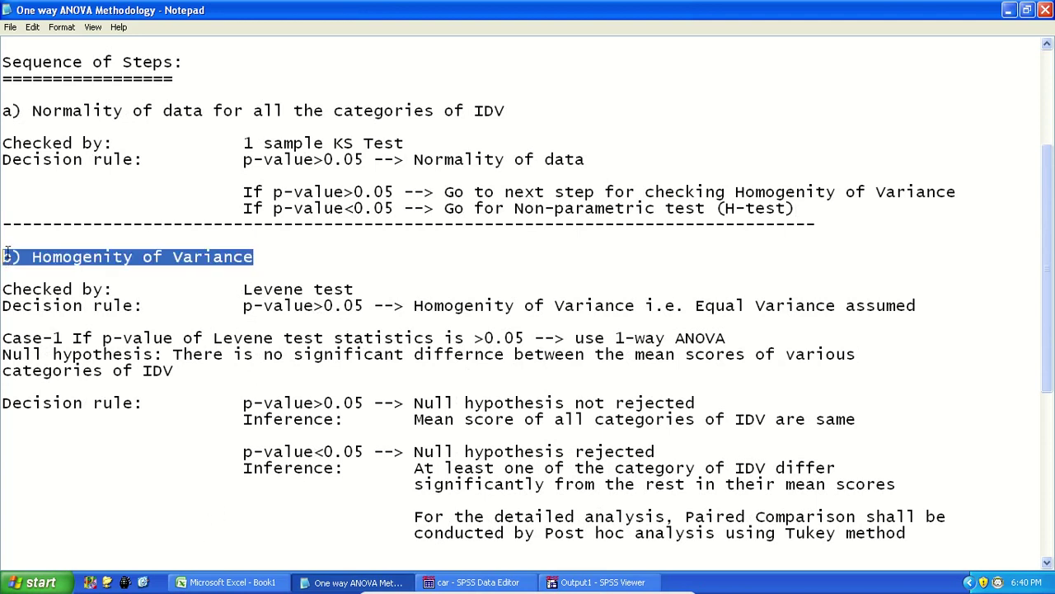
scroll(344, 272, up, 3)
click(136, 278)
drag(32, 256, 282, 259)
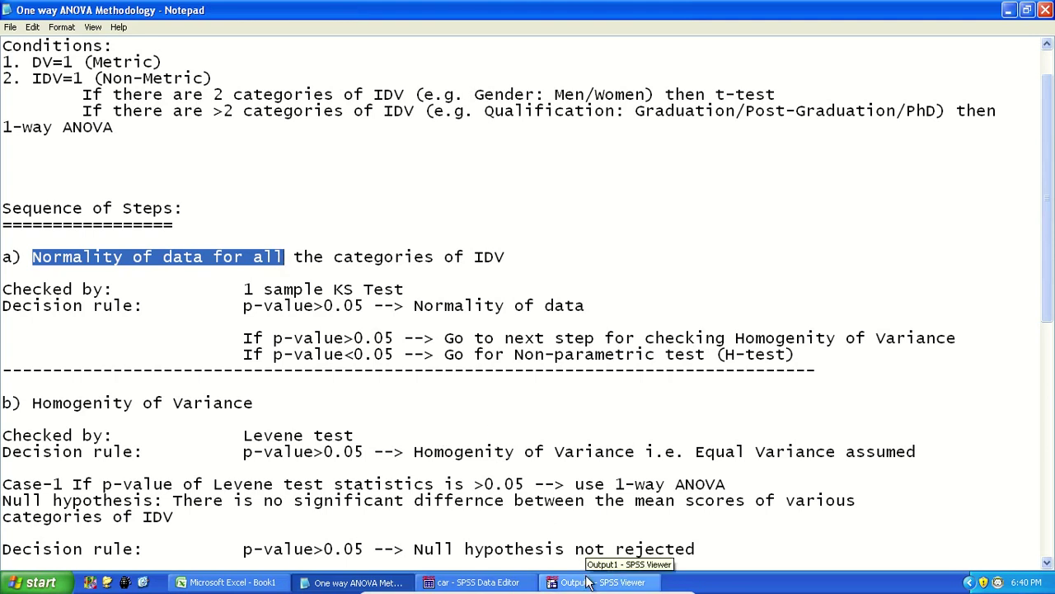
click(435, 338)
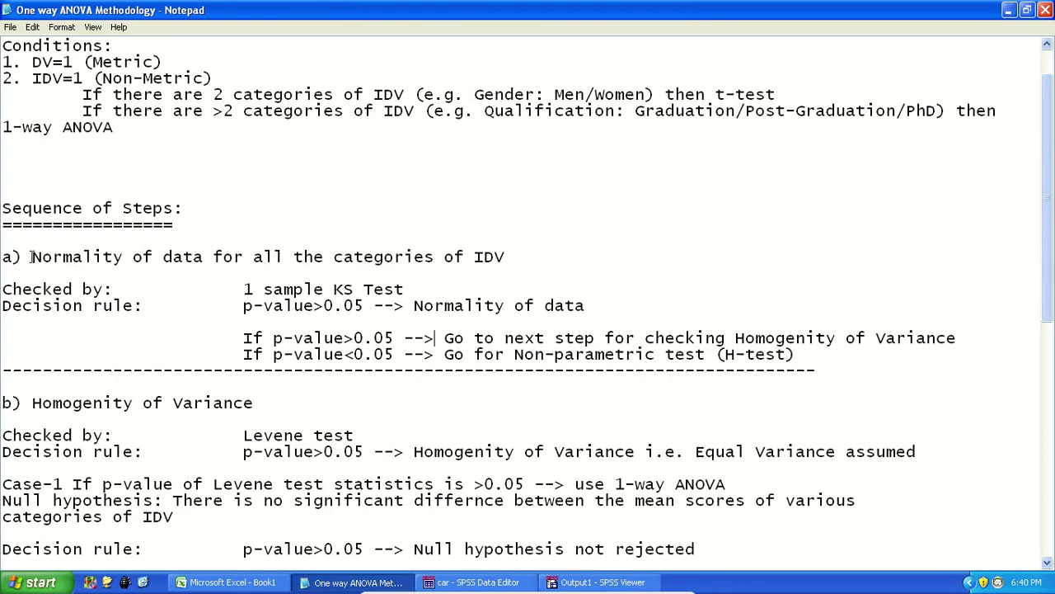
drag(32, 256, 282, 256)
Step: Place the cursor in the Homogenity of Variance heading and switch to the Book1 workbook in Excel
scroll(282, 256, down, 1)
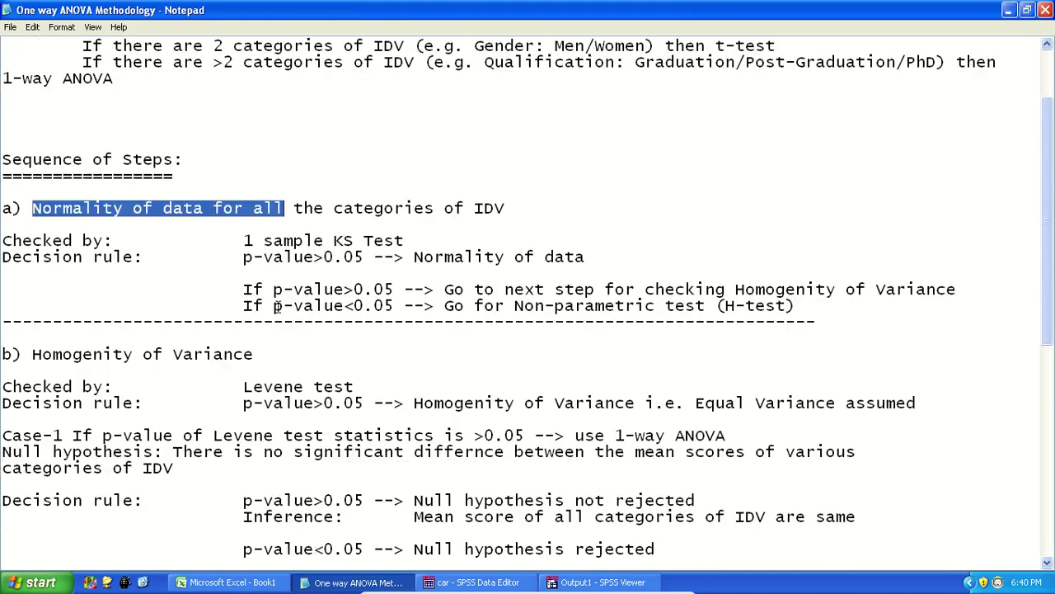
click(244, 354)
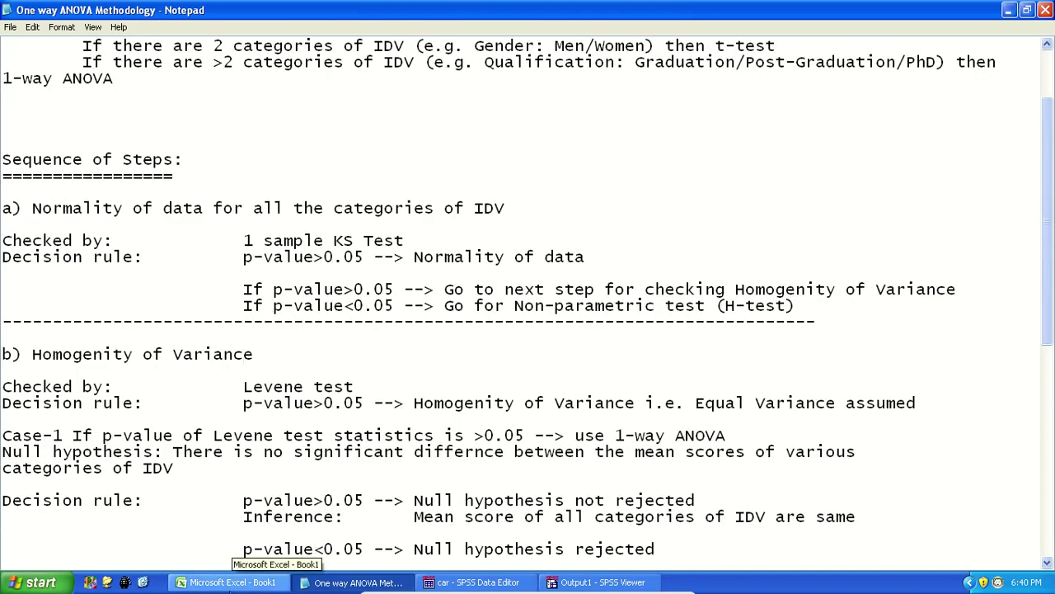
click(231, 582)
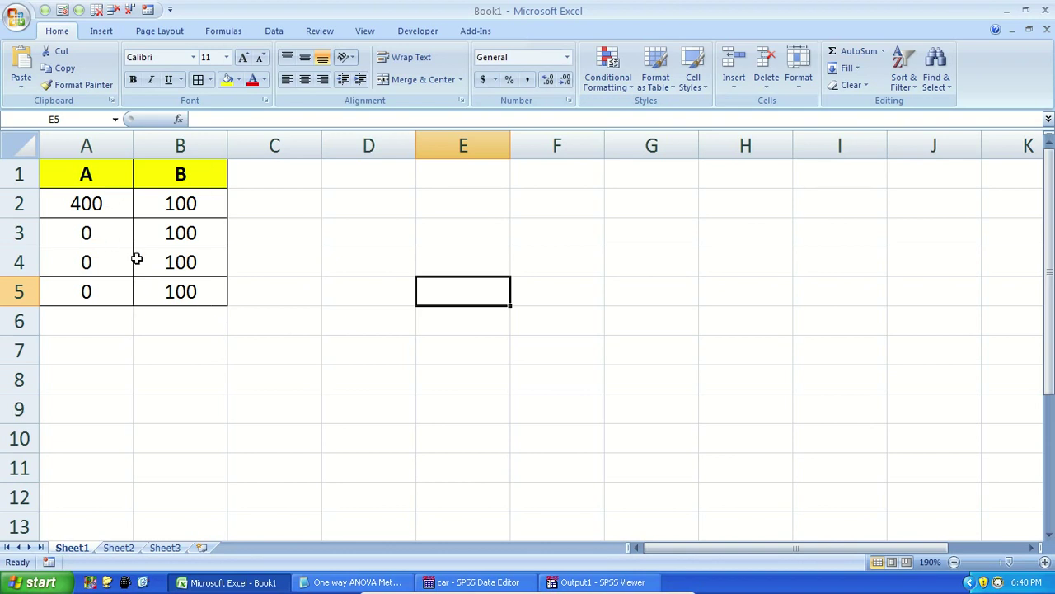
Step: Compare the sample values of column A (A2:A5) with those of column B (B2:B5)
click(118, 322)
drag(110, 206, 107, 291)
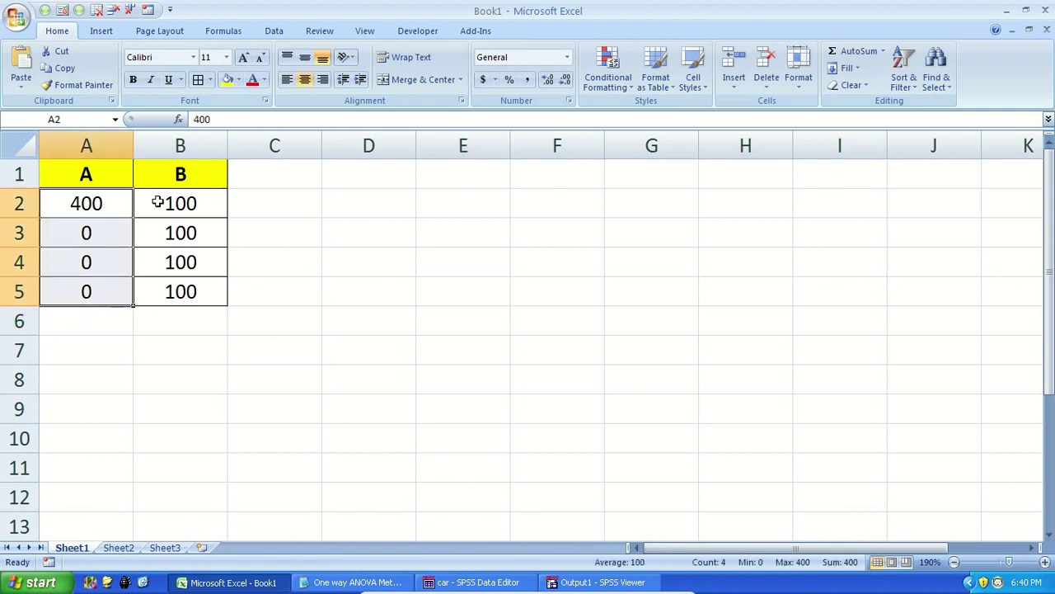
drag(189, 203, 195, 291)
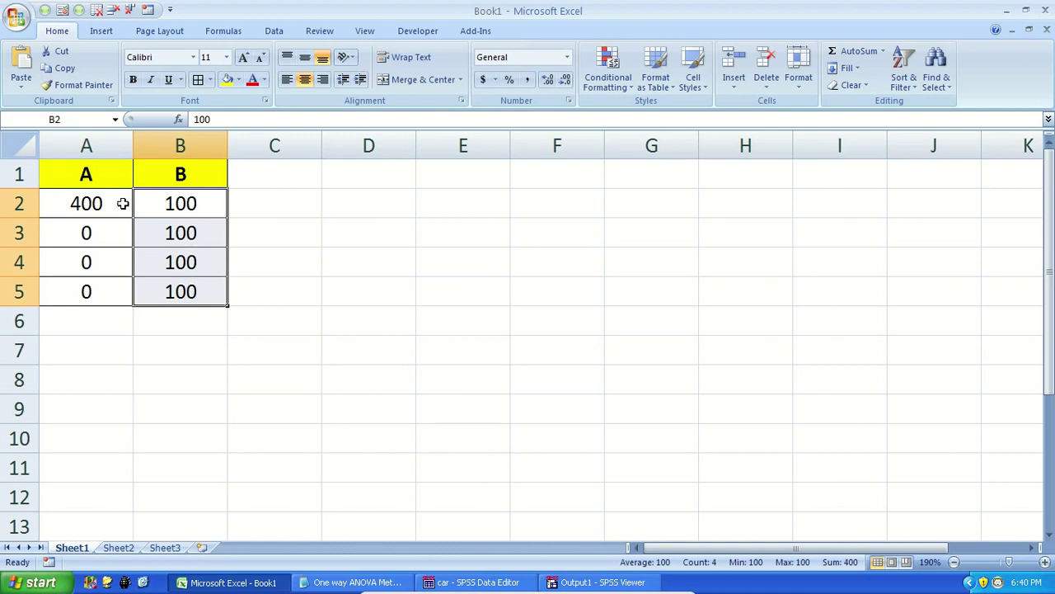
click(87, 293)
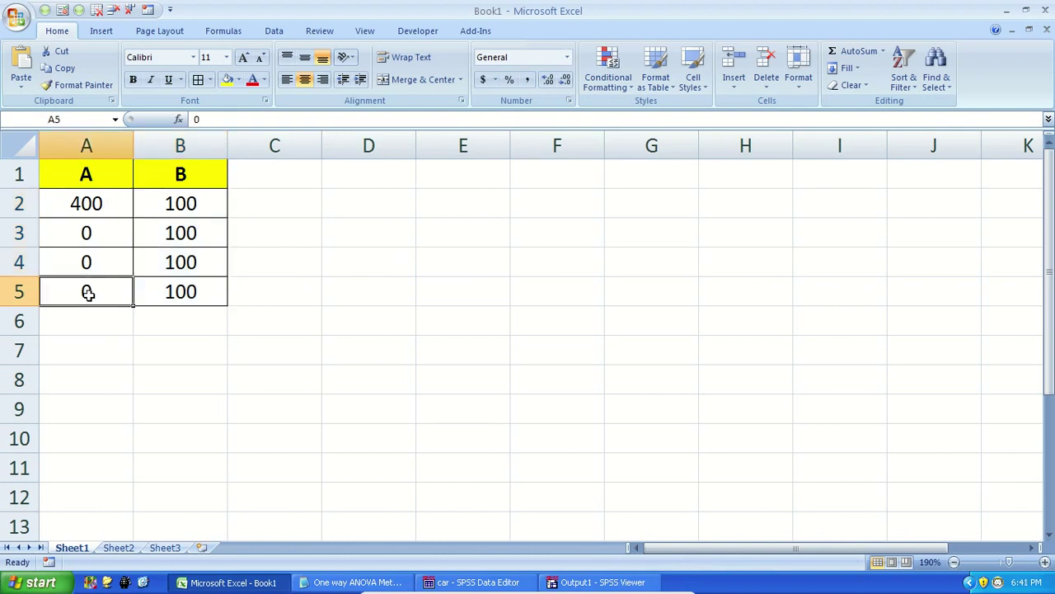
Step: Calculate the column averages in row 6 by entering =AVERAGE(A1:A5) in A6 and copying it to B6
click(88, 330)
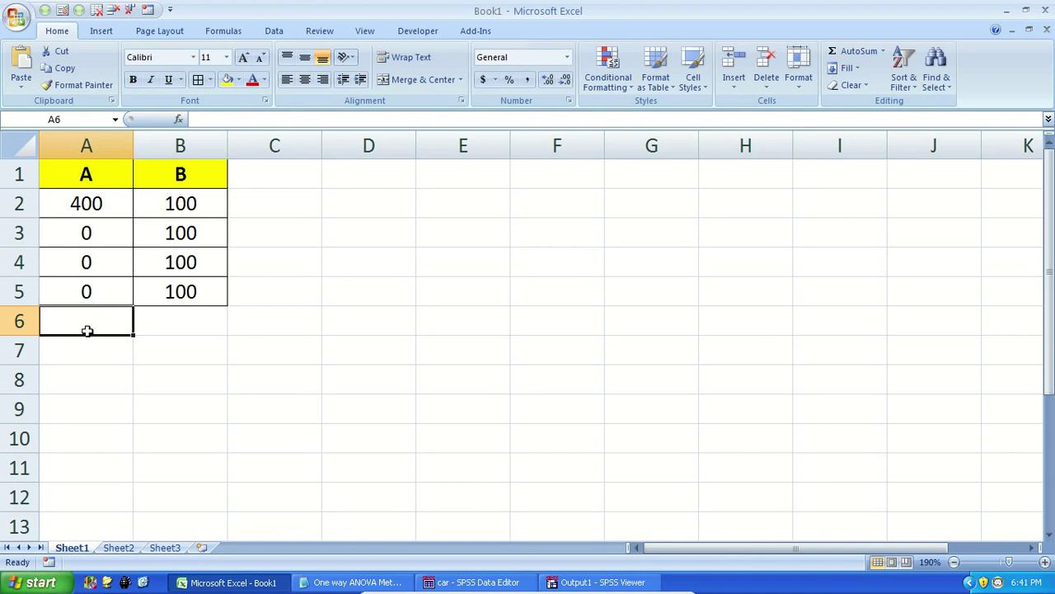
text(=aver)
key(Tab)
key(Up)
key(shift+Up)
key(shift+Up)
key(shift+Up)
key(shift+Up)
key(ctrl+Return)
key(ctrl+c)
key(Right)
key(Return)
click(88, 330)
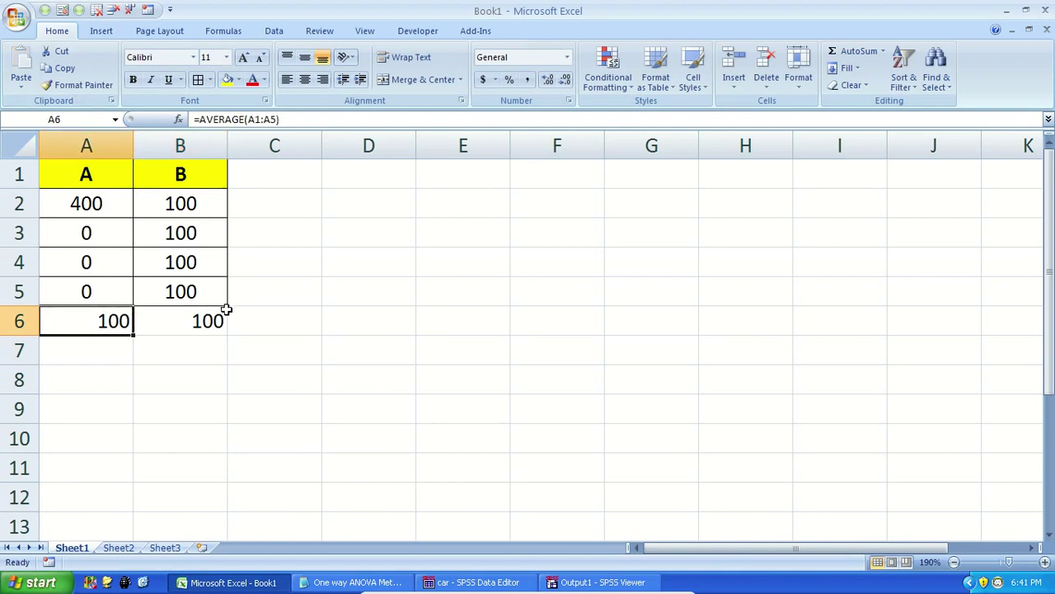
drag(107, 324, 197, 320)
Step: Write out the t calculation with "t=" in D3, "100-100/STd error" in E3 and the result 0 in E4
click(356, 224)
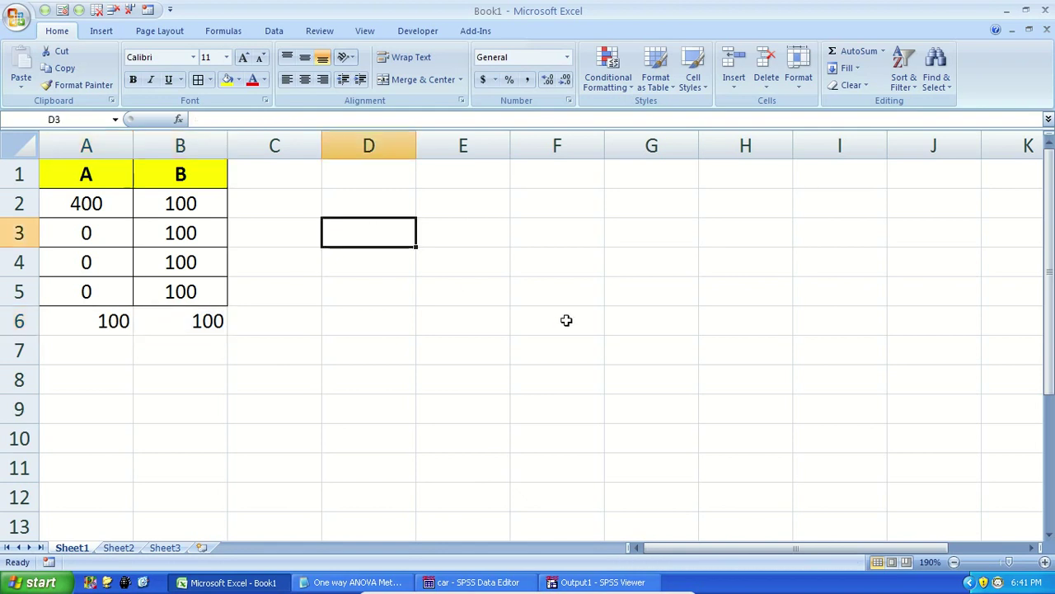
text(=)
key(BackSpace)
text(t=)
key(Tab)
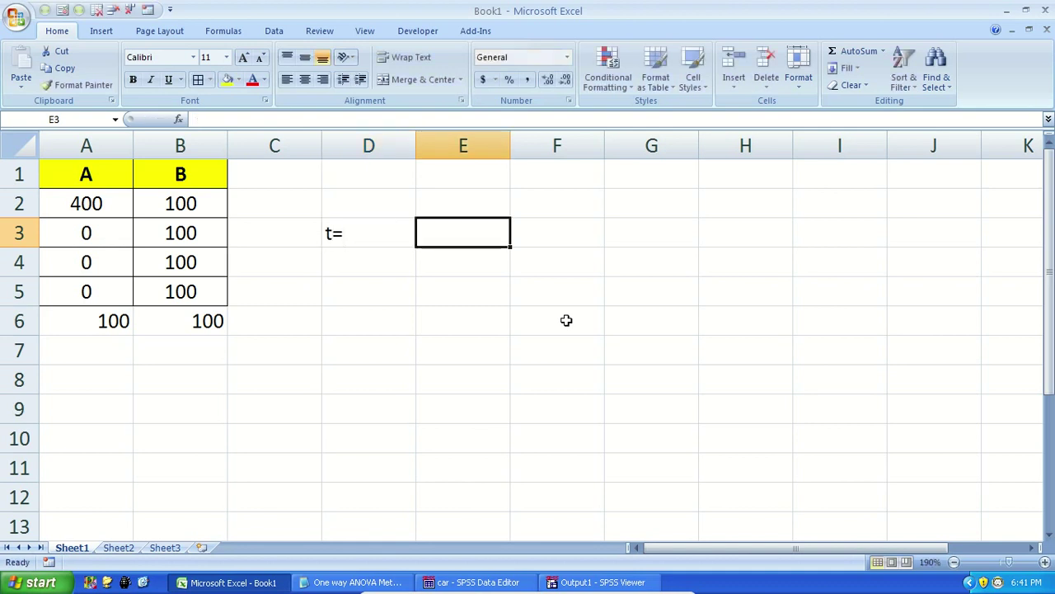
text(100-100)
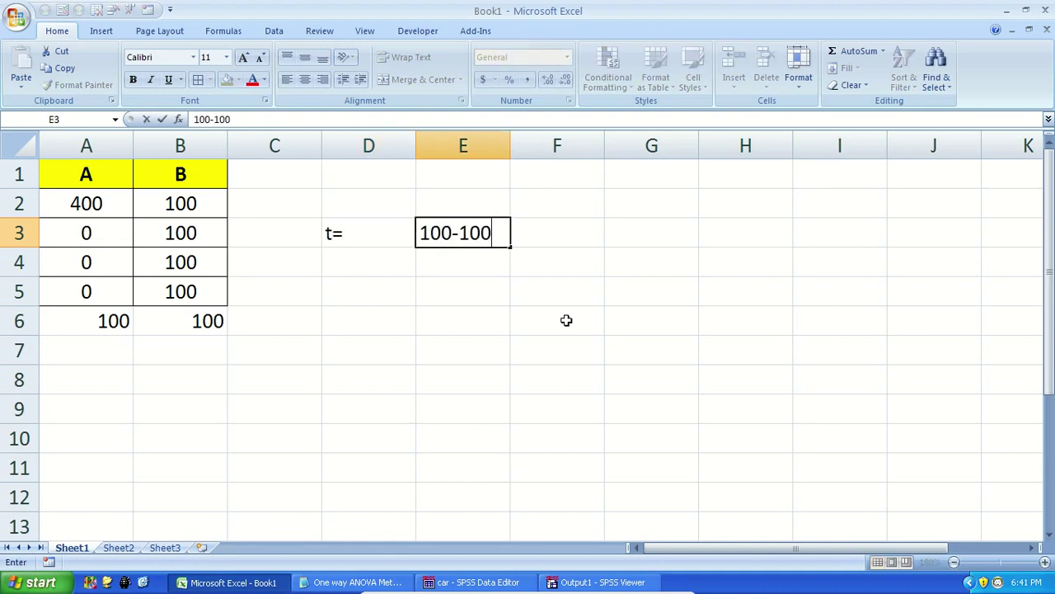
text(/STd error)
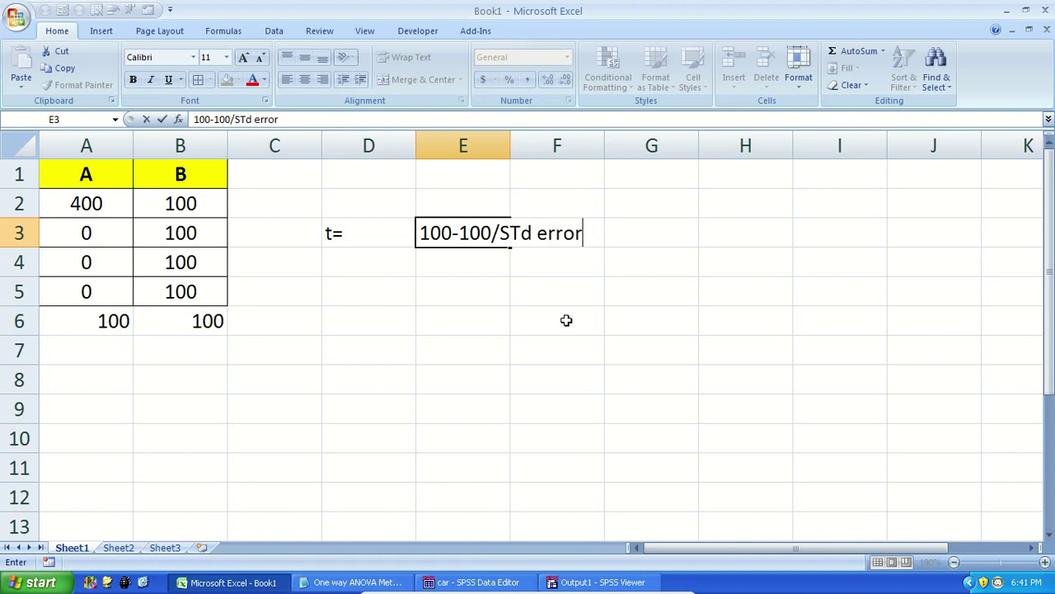
key(Return)
key(Right)
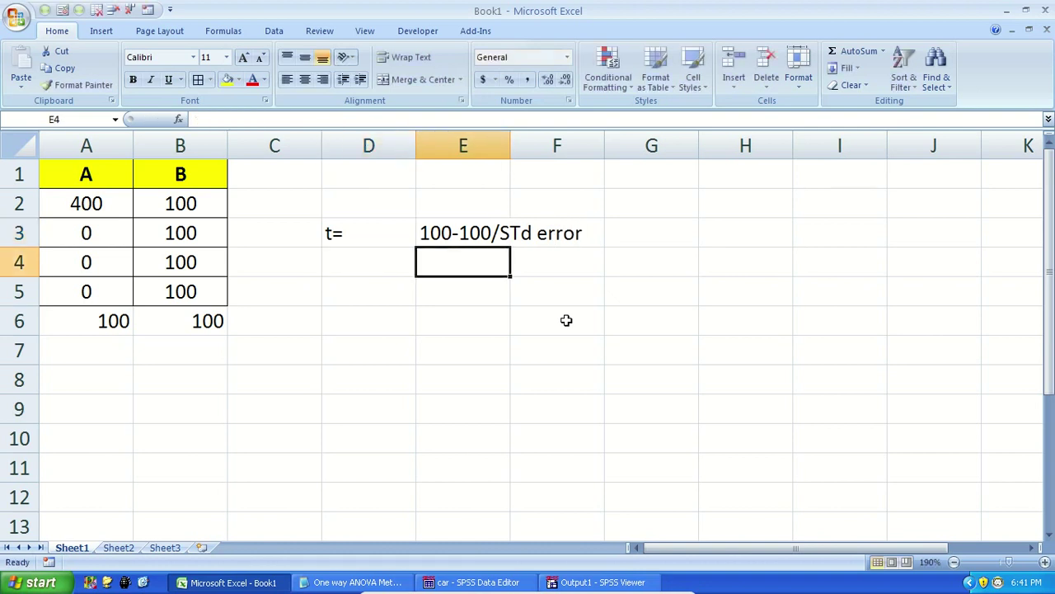
text(0)
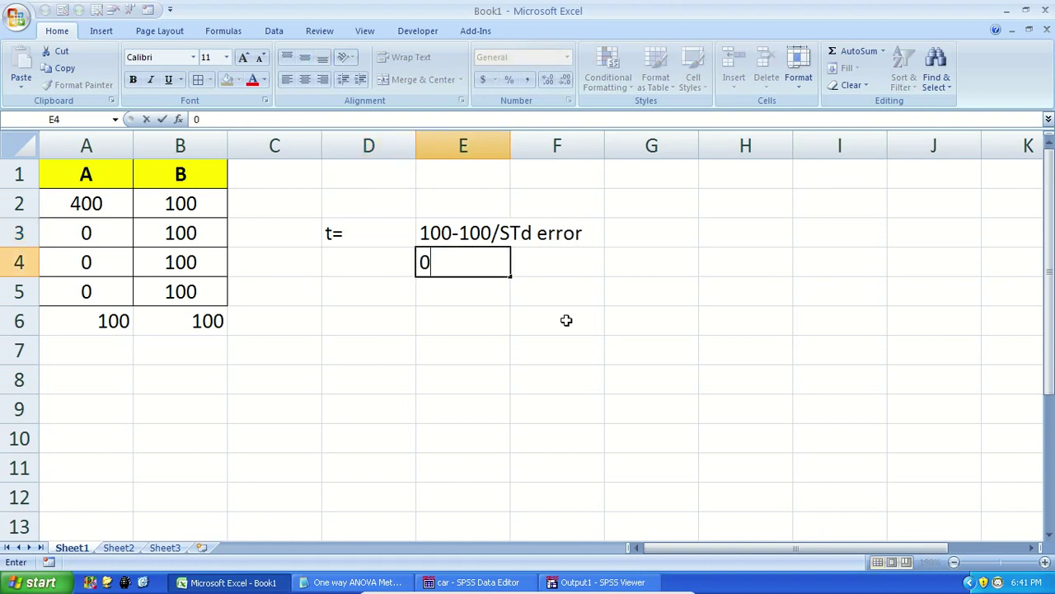
key(Return)
Step: Enter the decision rule "tcal<t-table->" in D5 and the conclusion "Null hypo accepted" in F5
key(Left)
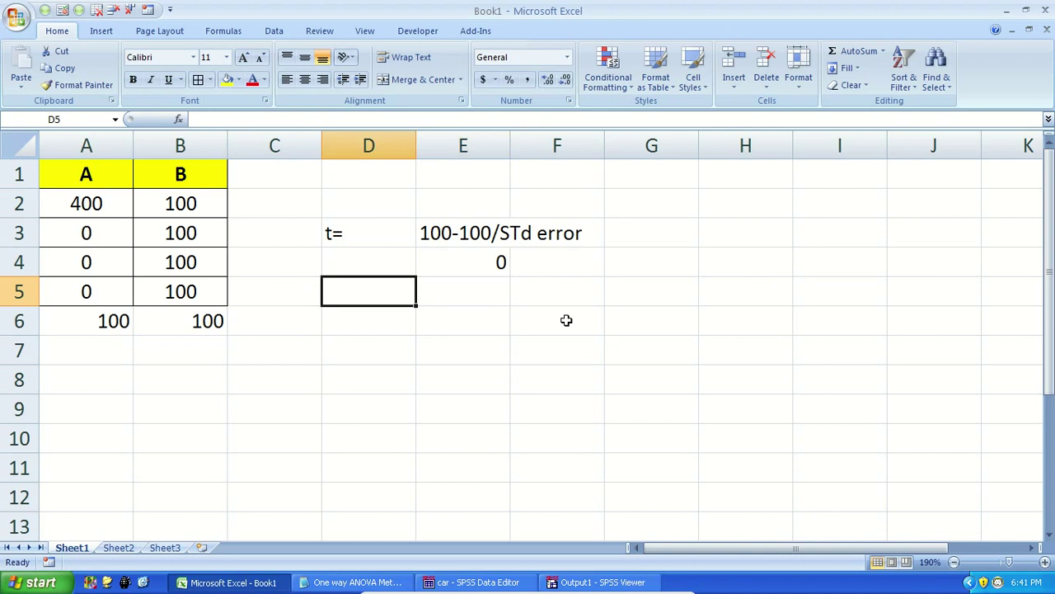
text(tcal)
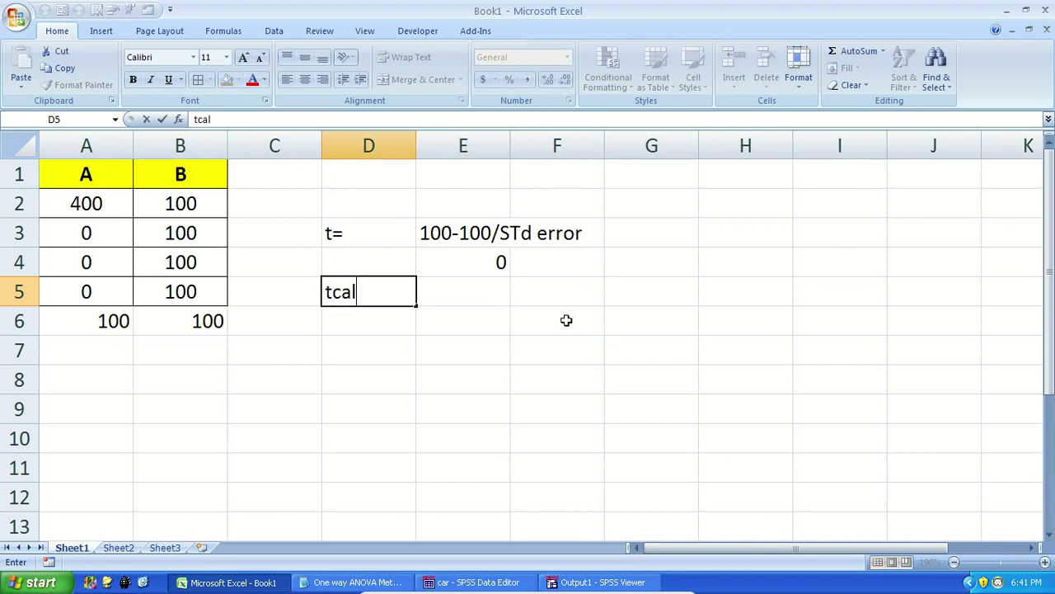
text(<t-table->)
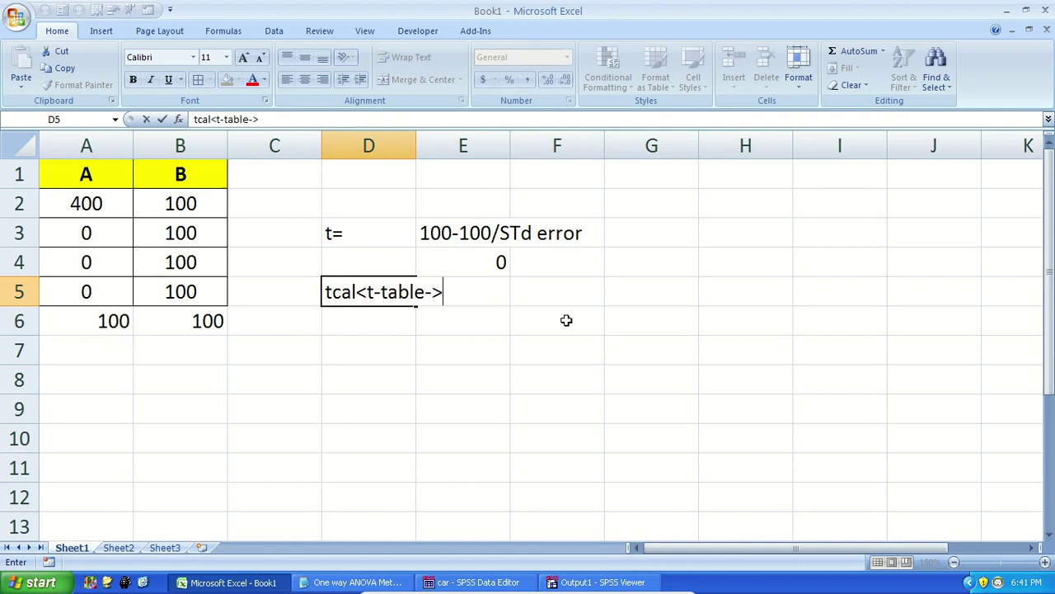
key(Tab)
key(Tab)
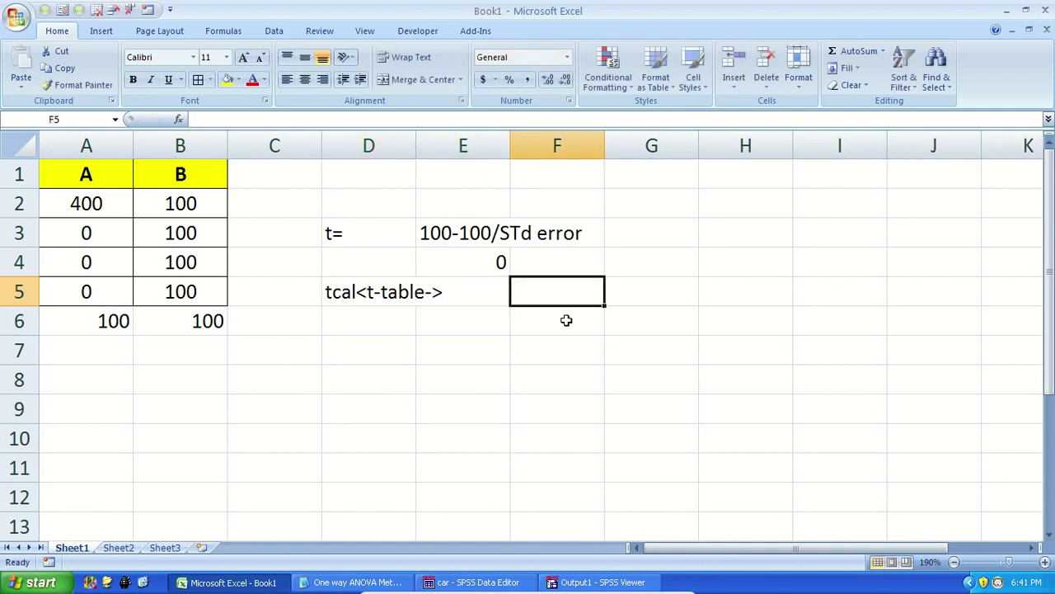
text(Null )
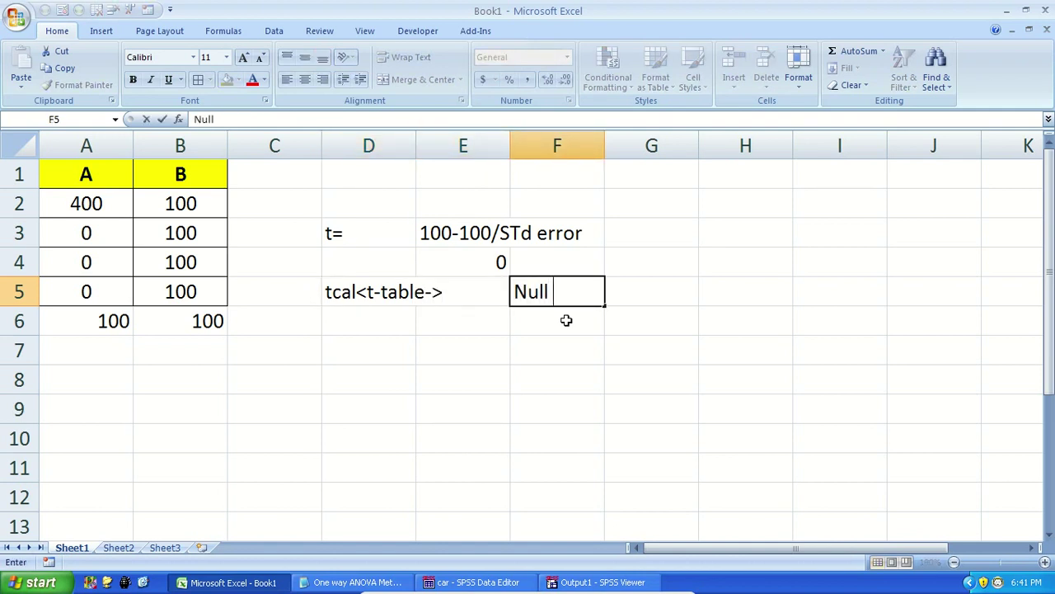
text(hypo a)
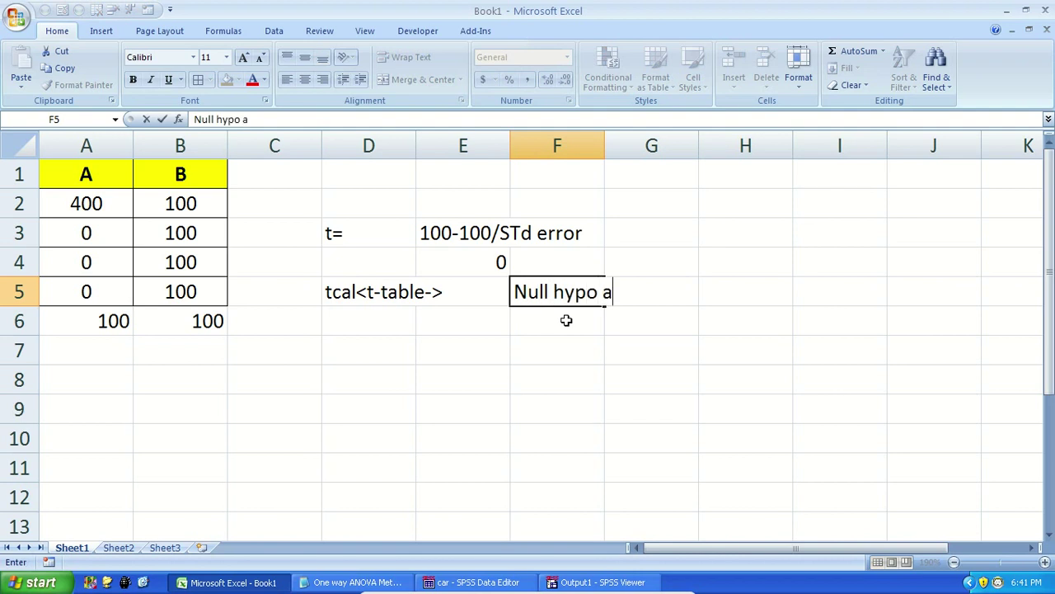
text(ccepted)
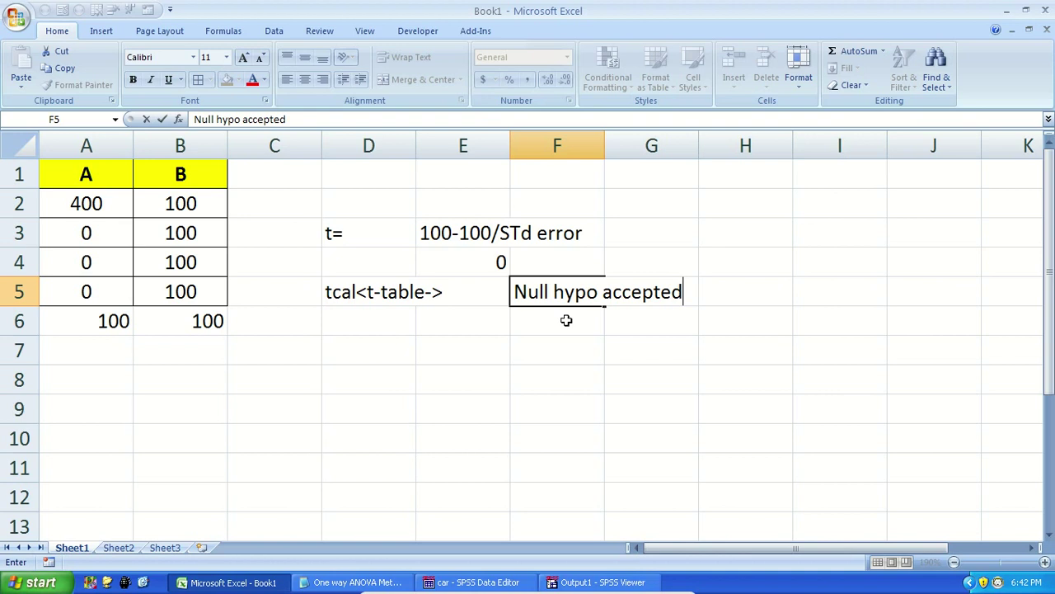
key(Return)
Step: Review the t result in E4 and the tcal comparison in D5 against the averages and the column A values
key(Up)
key(Left)
key(Up)
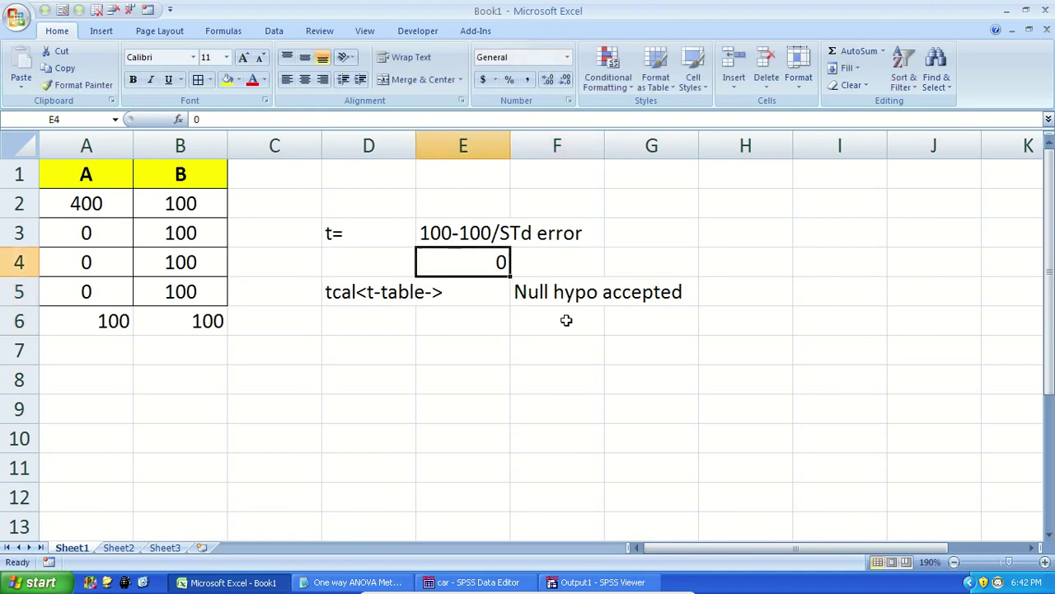
drag(110, 323, 153, 324)
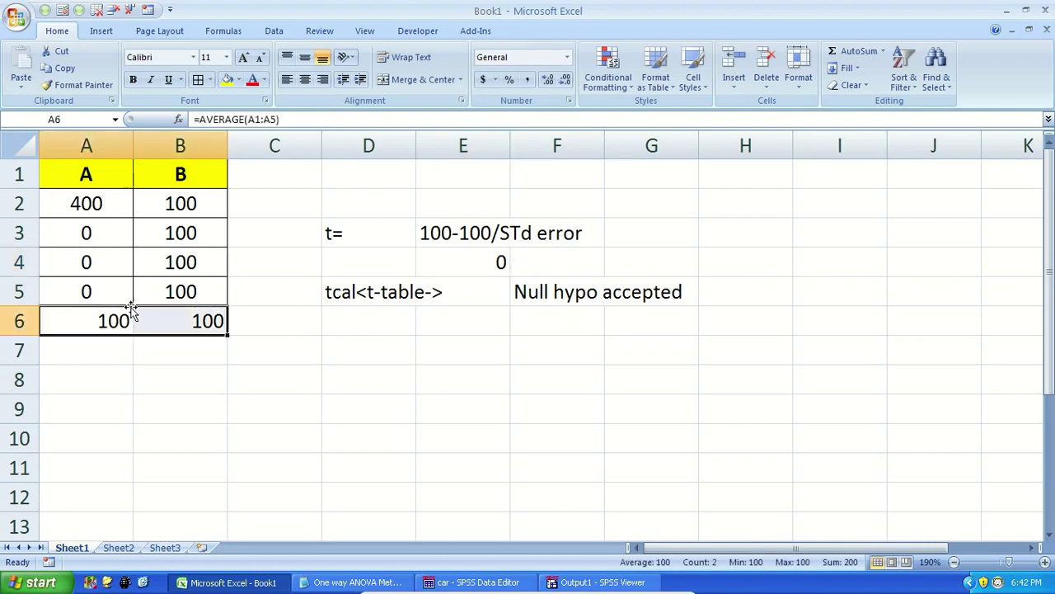
drag(111, 203, 102, 289)
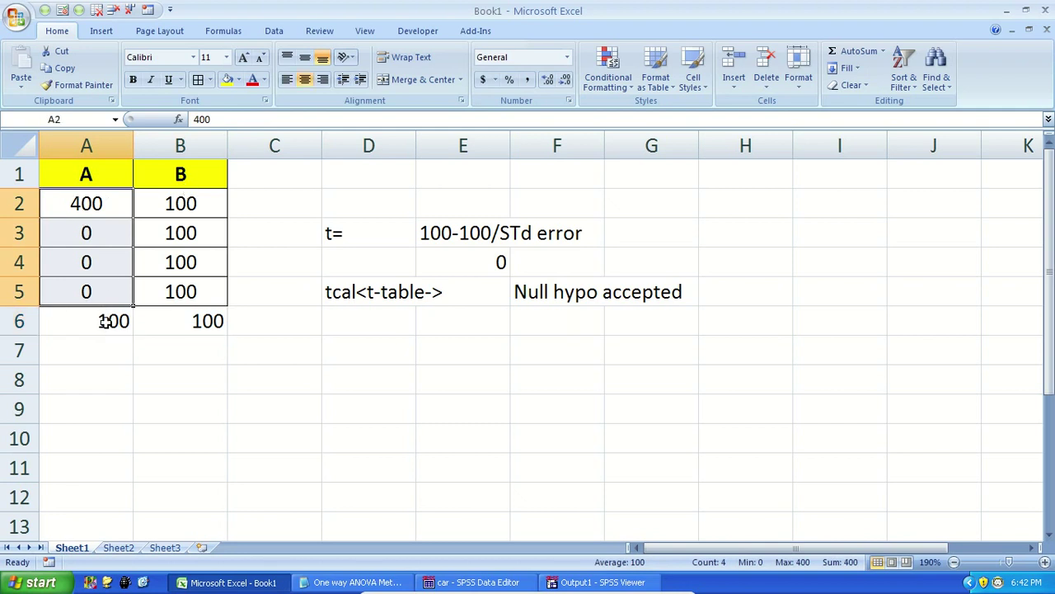
click(329, 234)
click(486, 262)
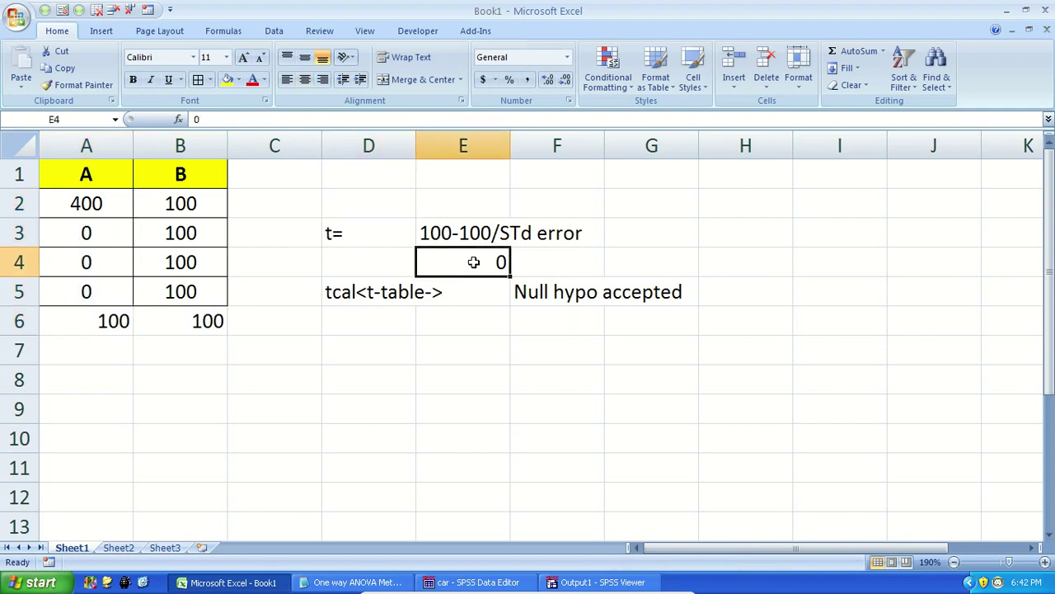
click(338, 294)
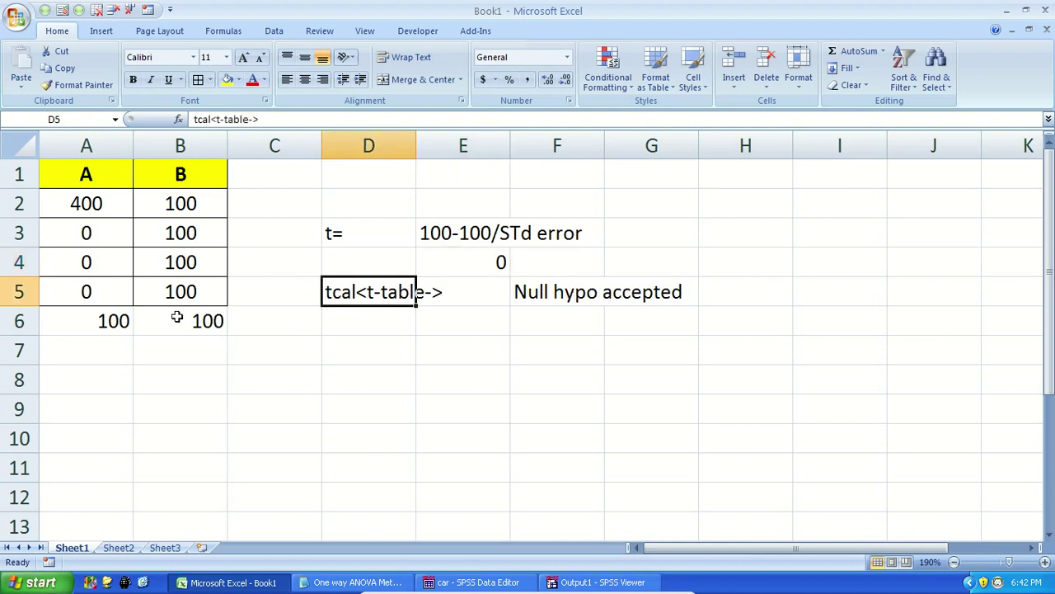
Step: Centre the two averages in A6:B6 horizontally
drag(122, 318, 176, 318)
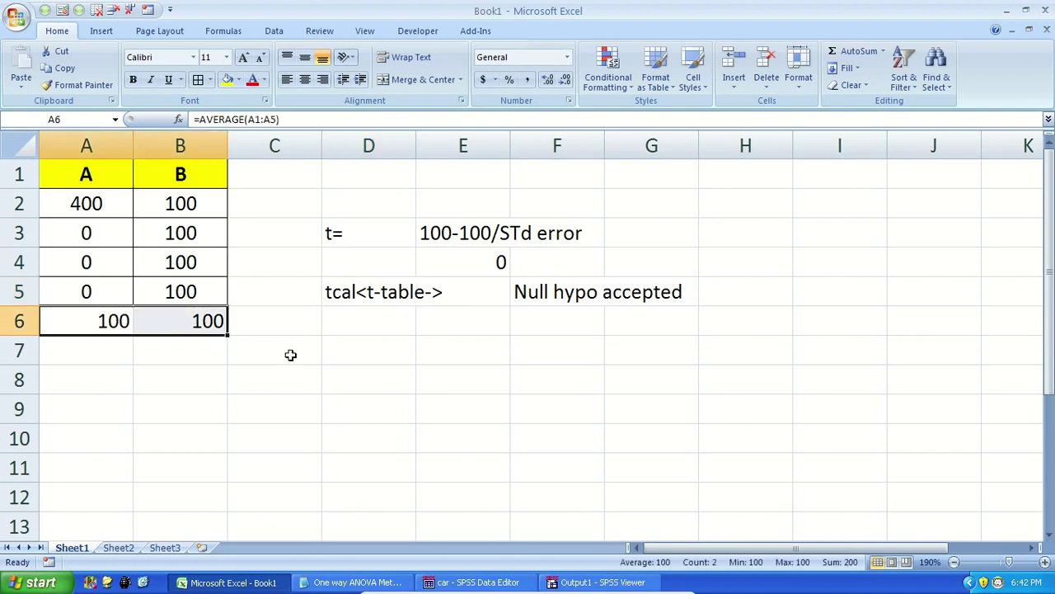
click(304, 79)
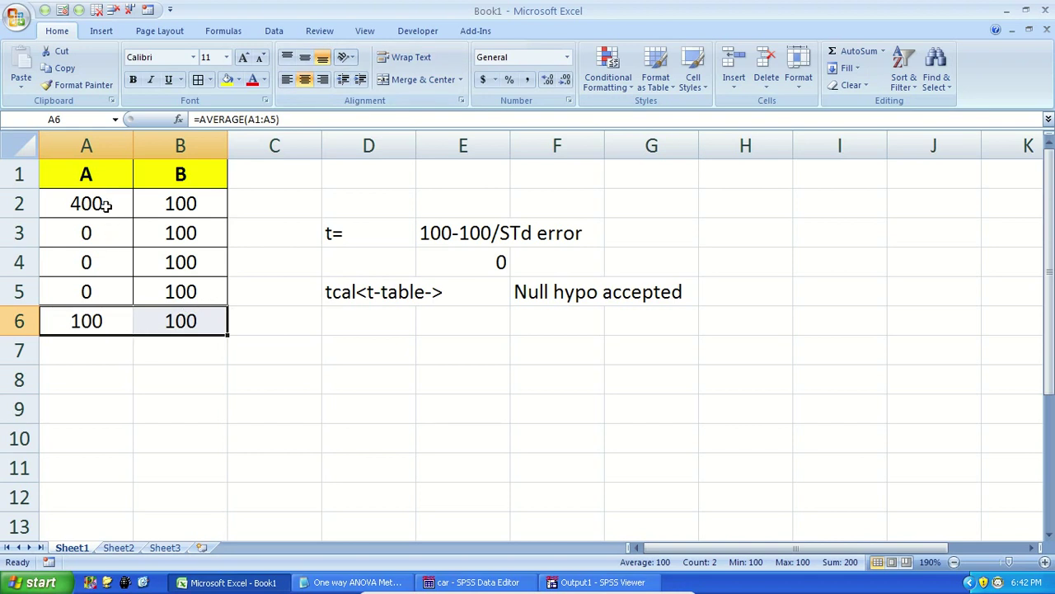
Step: Calculate the variance of each column in row 7 by entering =VAR(A2:A5) in A7 and copying it to B7
click(97, 345)
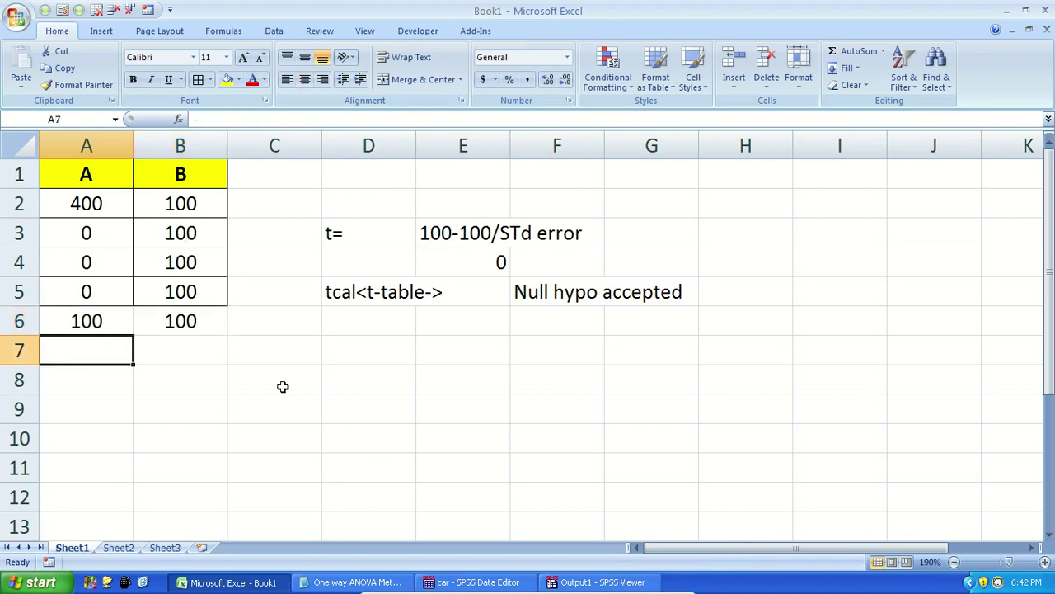
text(=)
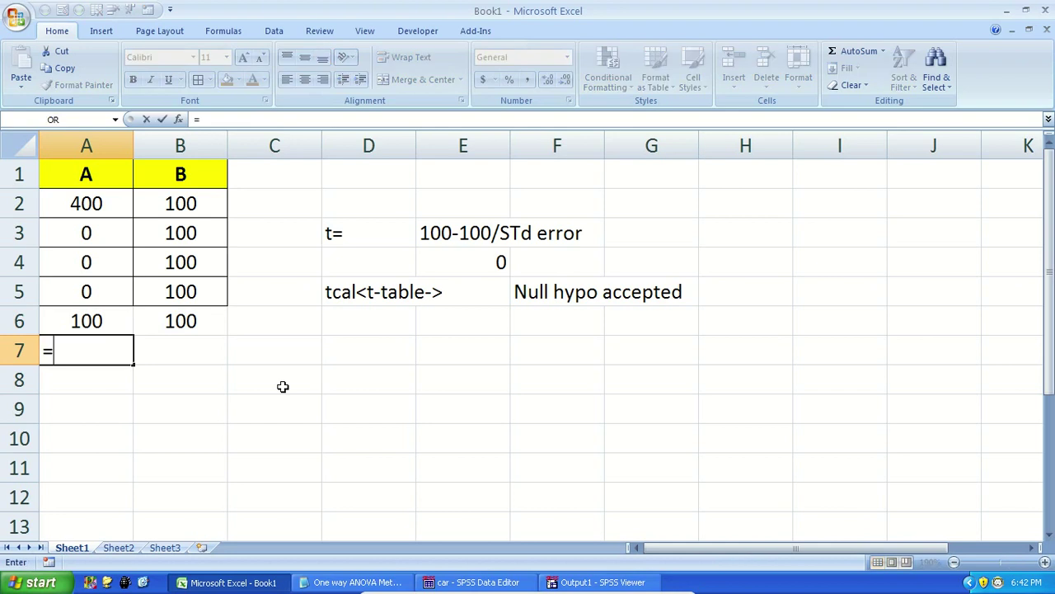
text(var)
key(Tab)
key(Up)
key(Up)
key(shift+Up)
key(shift+Up)
key(shift+Up)
key(Return)
key(Up)
key(ctrl+c)
key(Right)
key(Return)
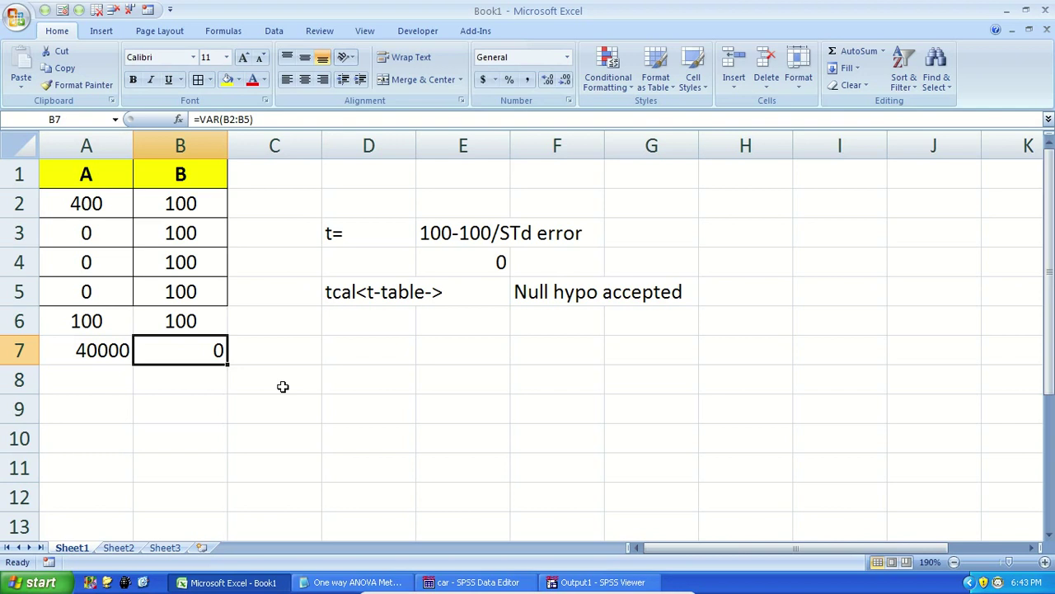
Step: Compare the two variances in A7:B7 with the sample values in columns A and B and the t calculation in D3
key(Left)
key(shift+Right)
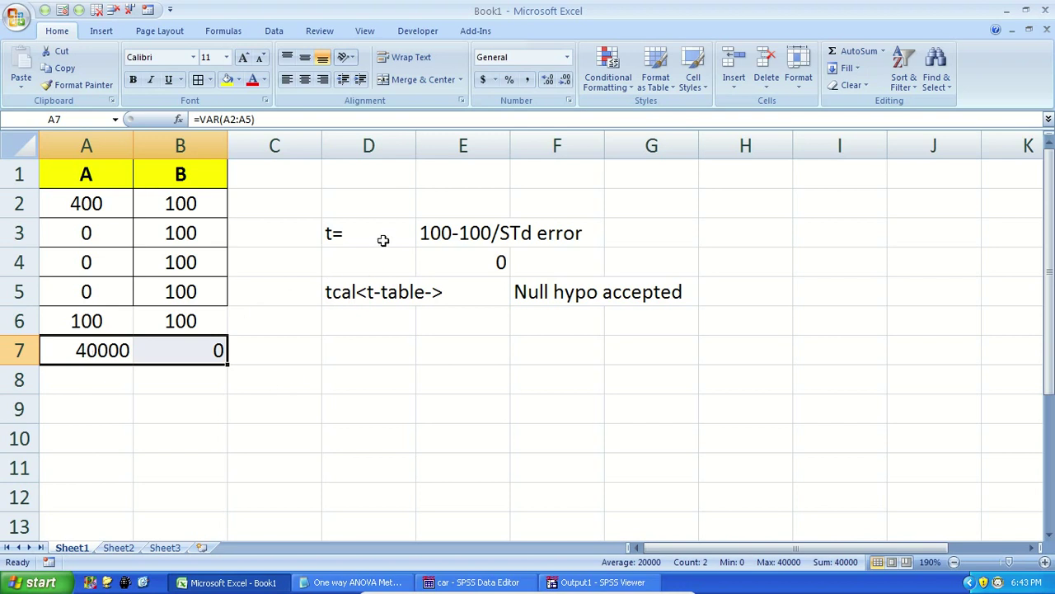
drag(94, 200, 92, 282)
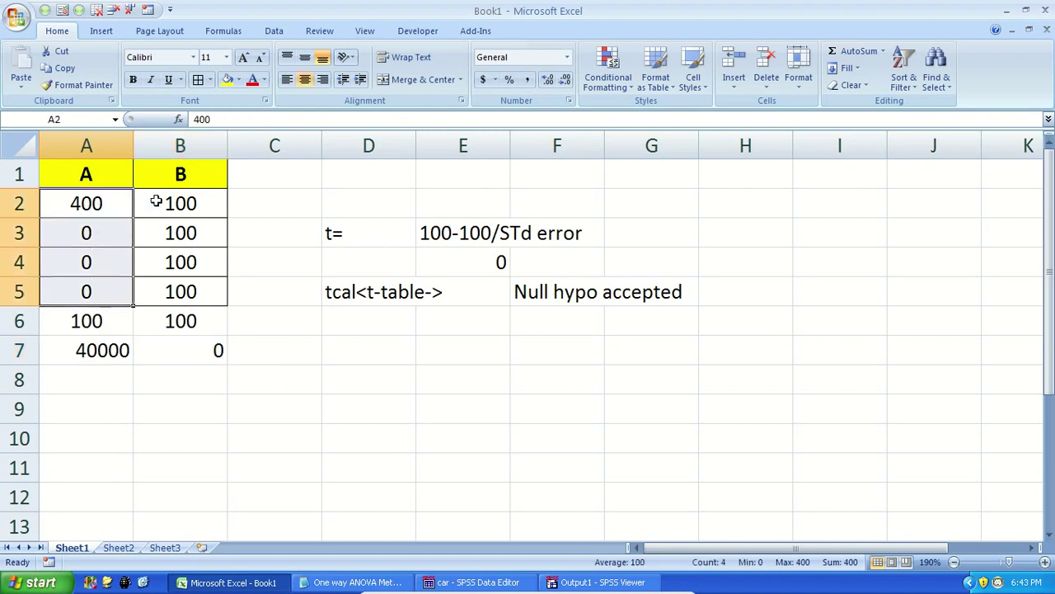
click(94, 352)
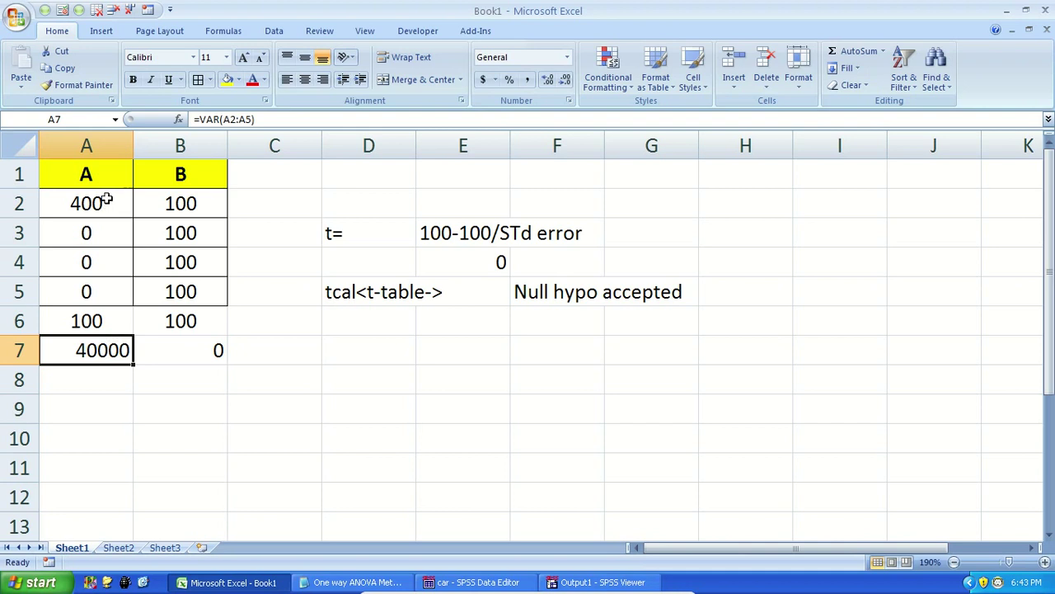
drag(106, 199, 110, 293)
drag(200, 203, 217, 292)
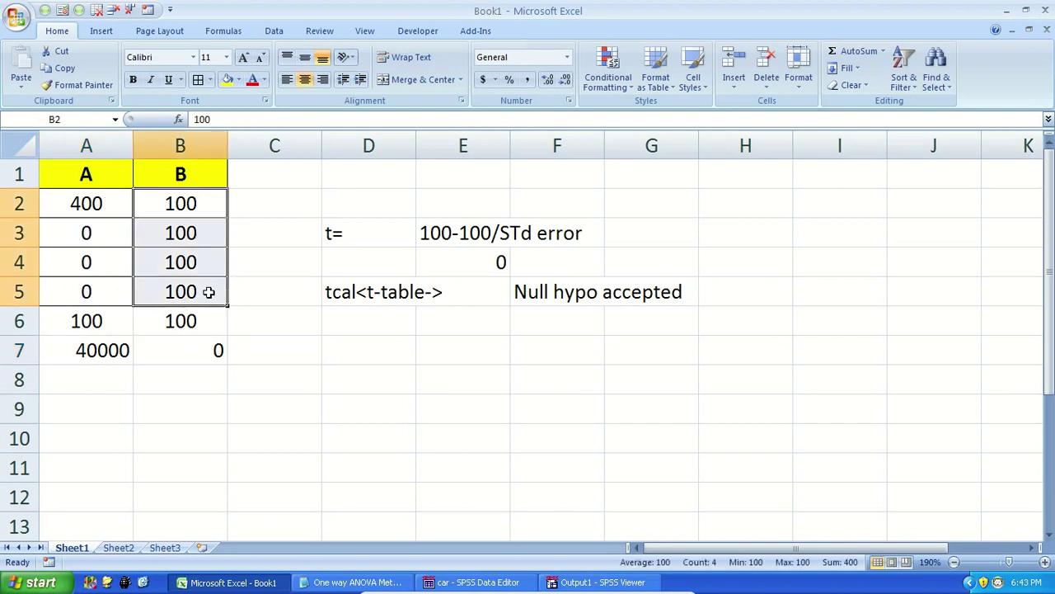
click(367, 318)
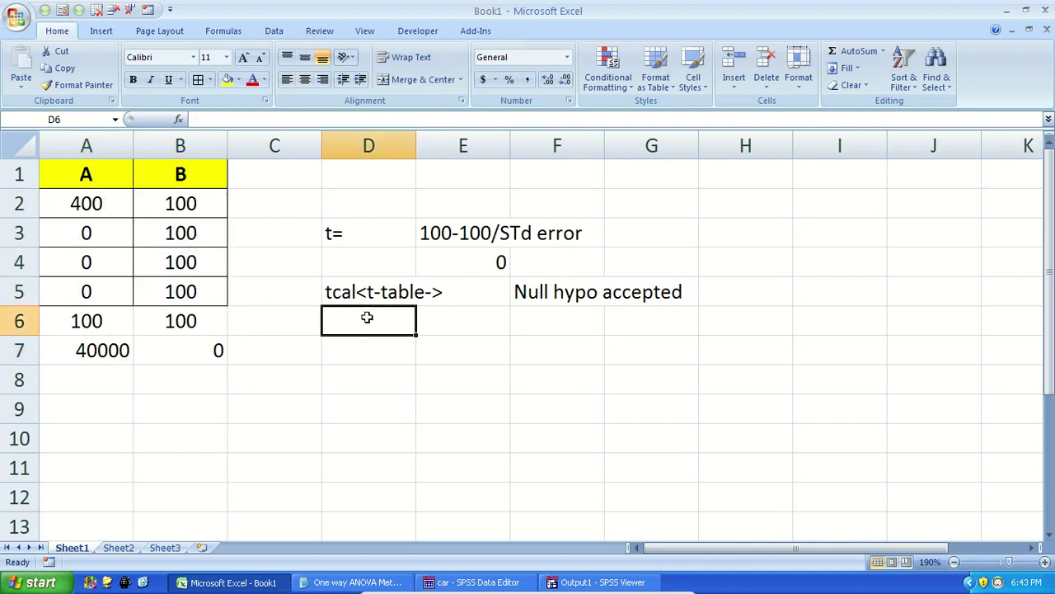
click(355, 238)
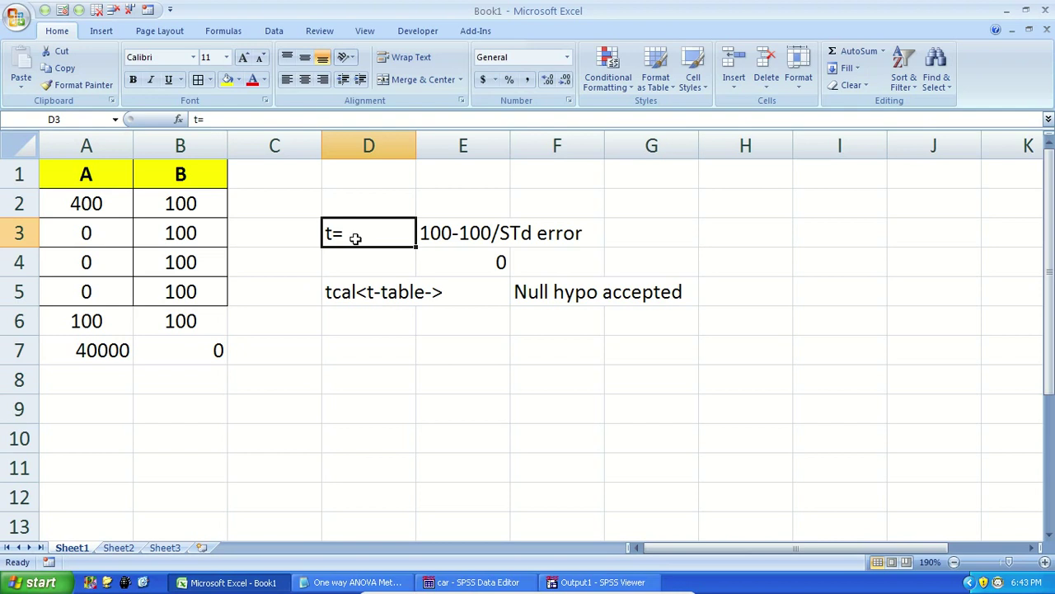
drag(115, 354, 160, 356)
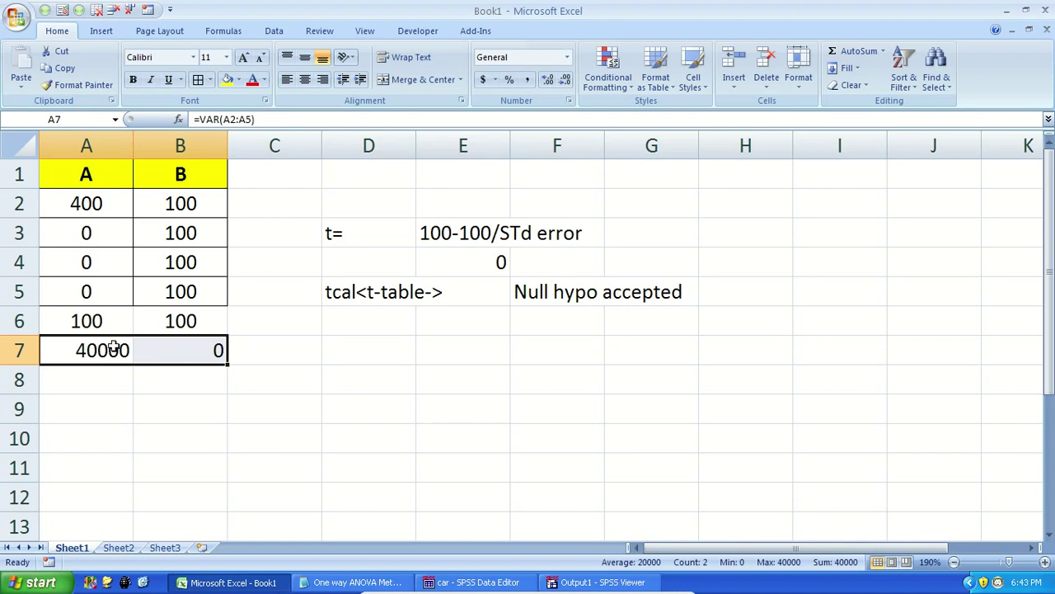
Step: Compare the two column averages in A6:B6 with the variances in A7:B7
drag(114, 318, 164, 320)
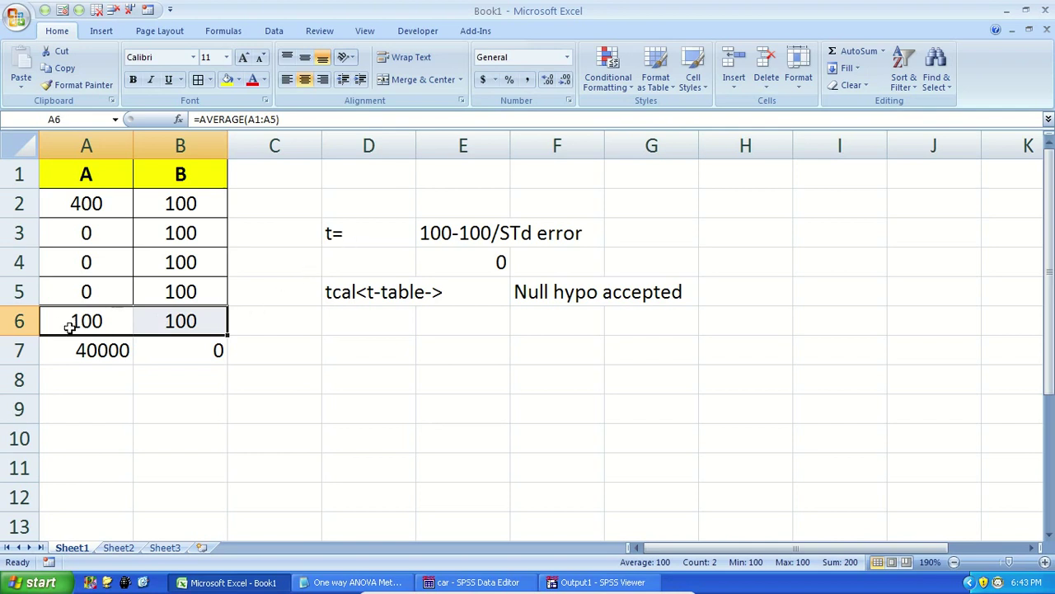
click(94, 349)
drag(94, 350, 168, 350)
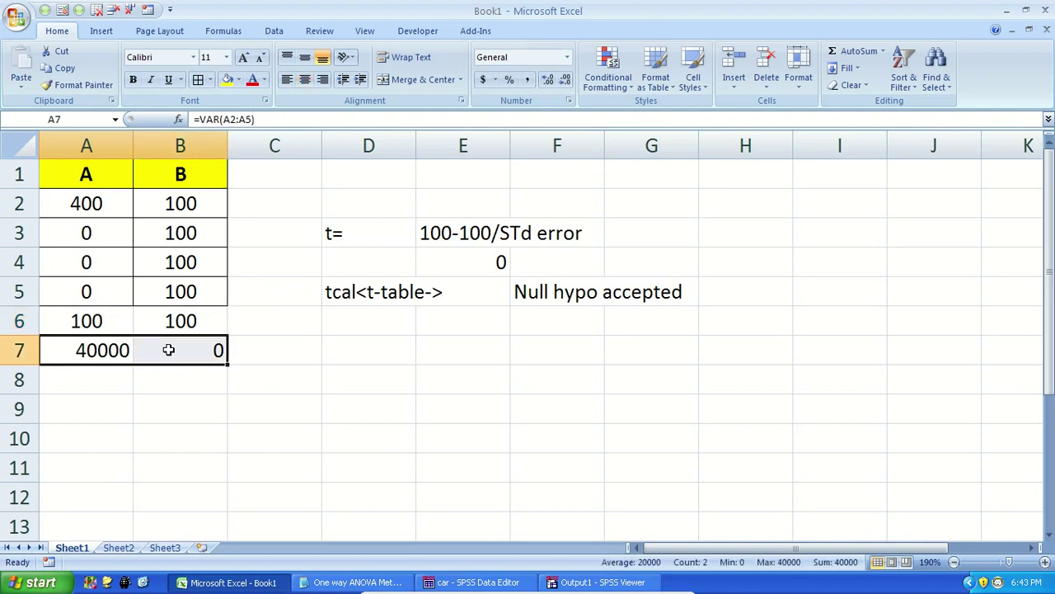
Step: Replace the column A sample values in A2:A5 with 98, 101, 99 and 102
click(106, 205)
text(98)
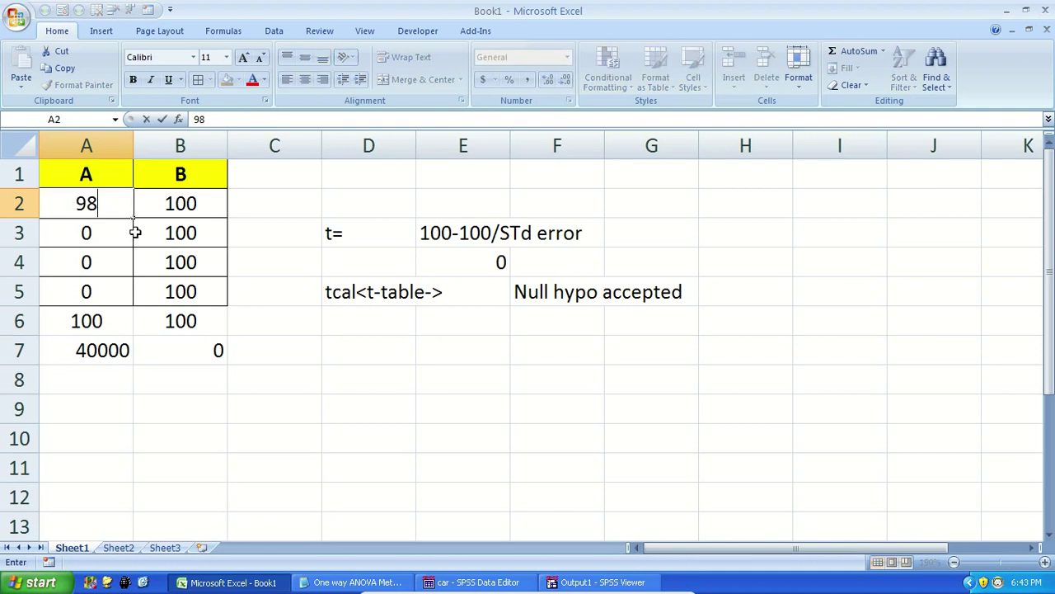
key(Return)
text(101)
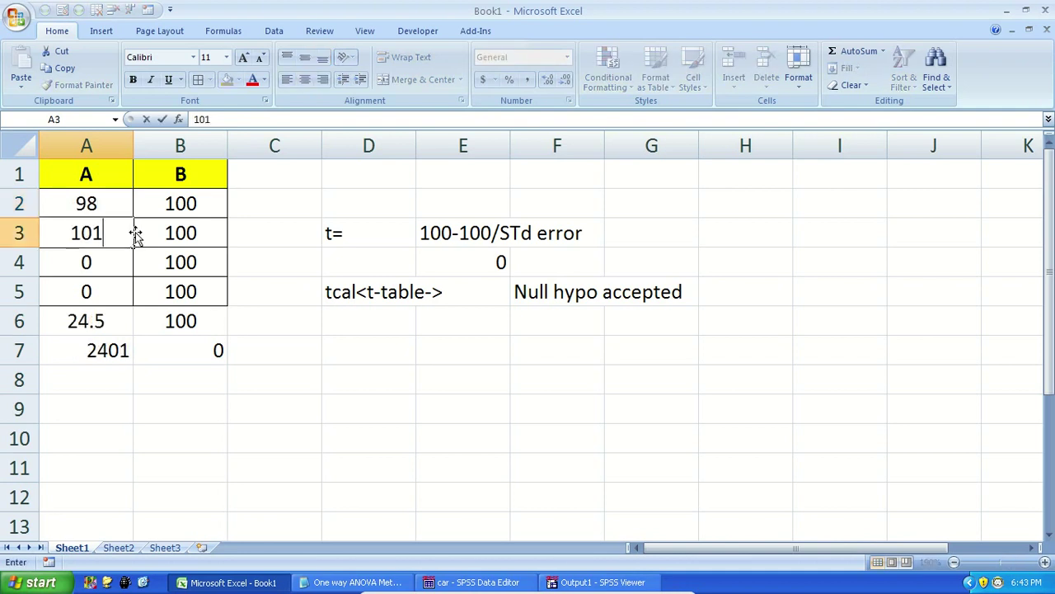
key(Return)
text(99)
key(Return)
text(102)
key(Up)
key(Down)
key(Down)
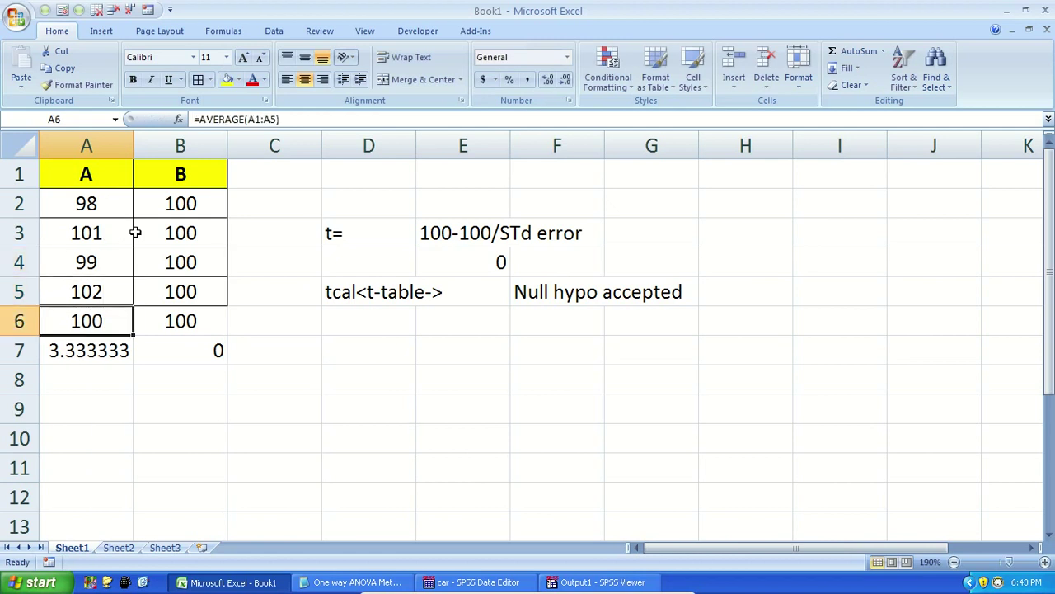
Step: Check the recalculated variances in A7:B7 against the averages in A6:B6
drag(90, 351, 157, 349)
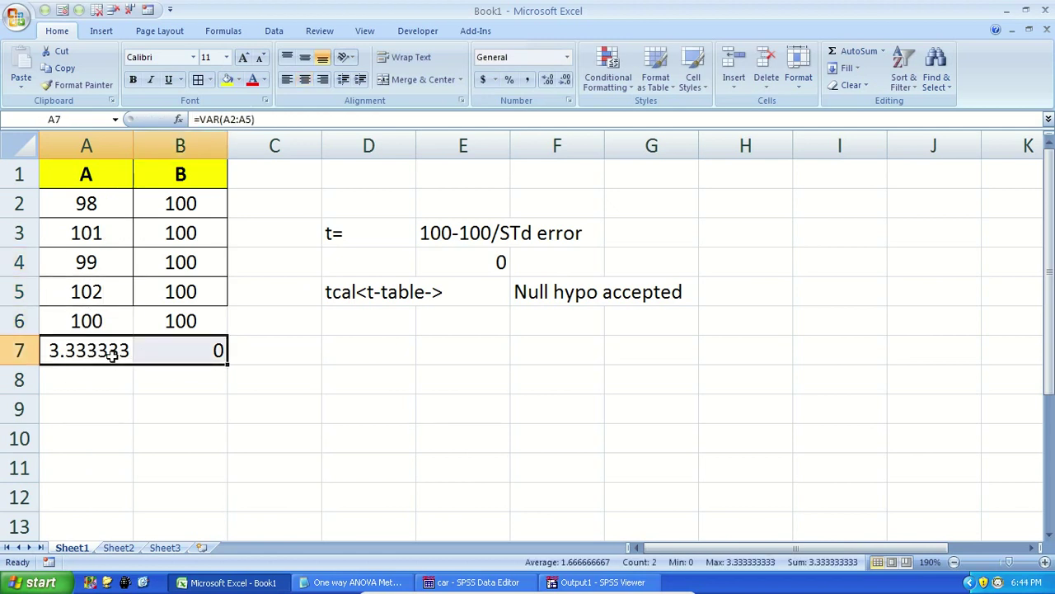
drag(94, 321, 181, 321)
drag(94, 349, 155, 349)
drag(111, 349, 202, 343)
Step: Switch to the One way ANOVA Methodology notes in Notepad and review the Levene test decision rule for homogeneity of variance
click(350, 582)
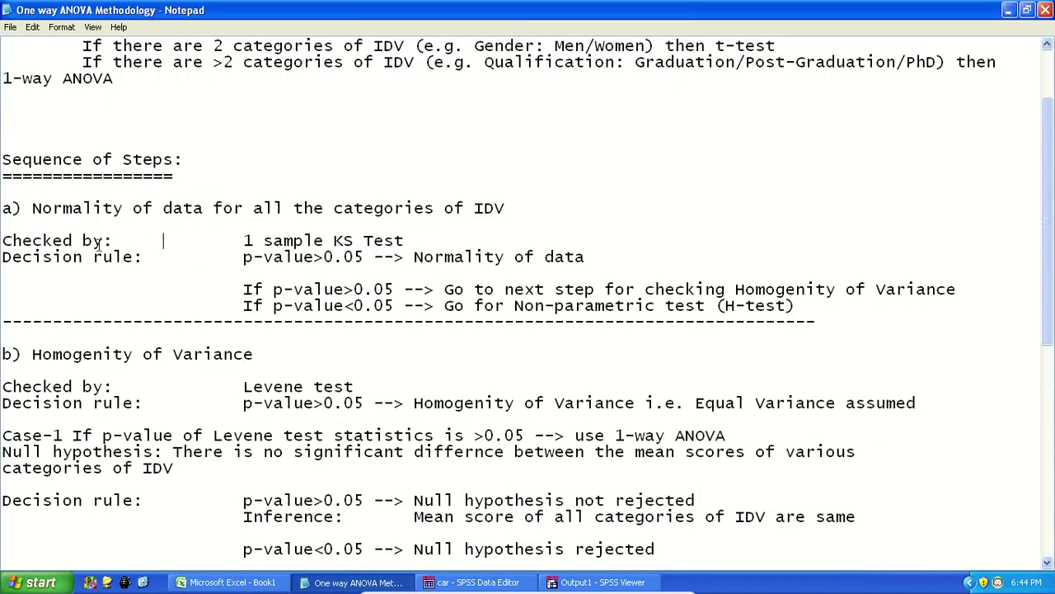
scroll(248, 137, down, 5)
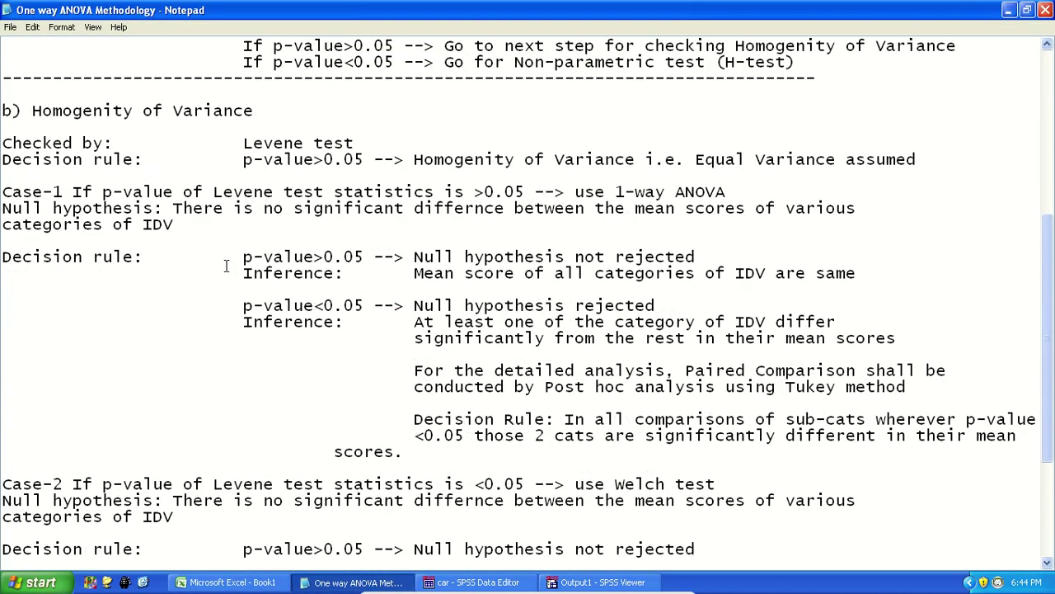
scroll(292, 160, up, 2)
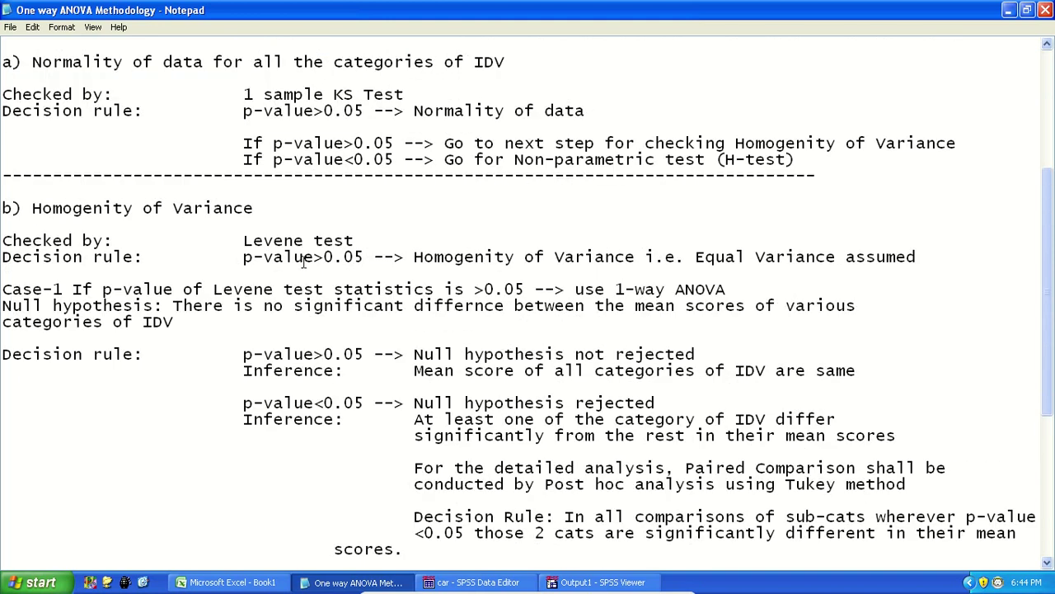
drag(369, 238, 243, 240)
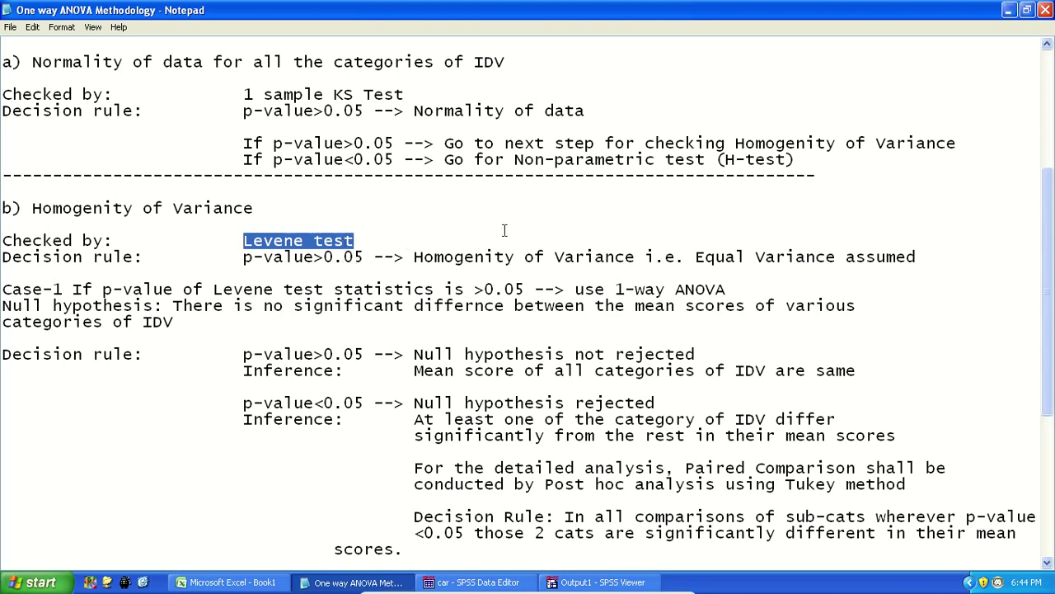
drag(696, 256, 917, 257)
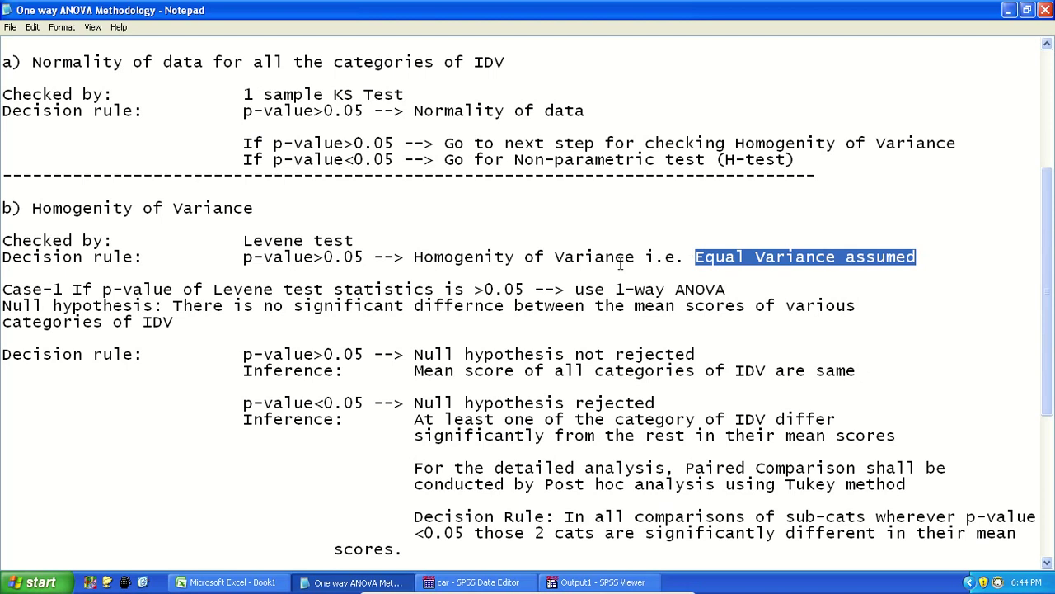
click(364, 289)
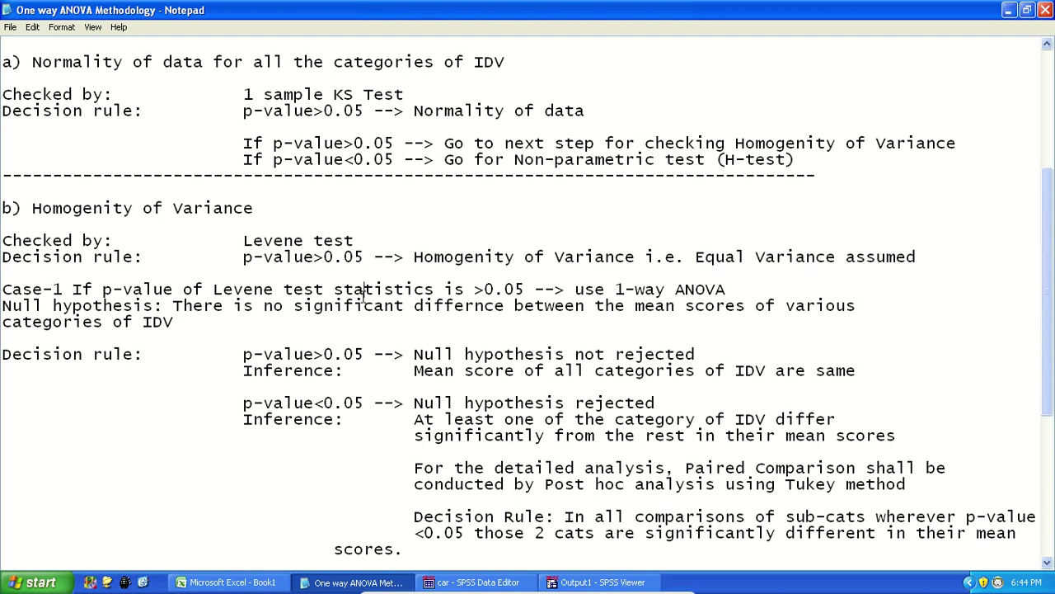
Step: Review Case-2 in the notes, where a Levene p-value below 0.05 calls for the Welch test, against Case-1
scroll(335, 286, down, 6)
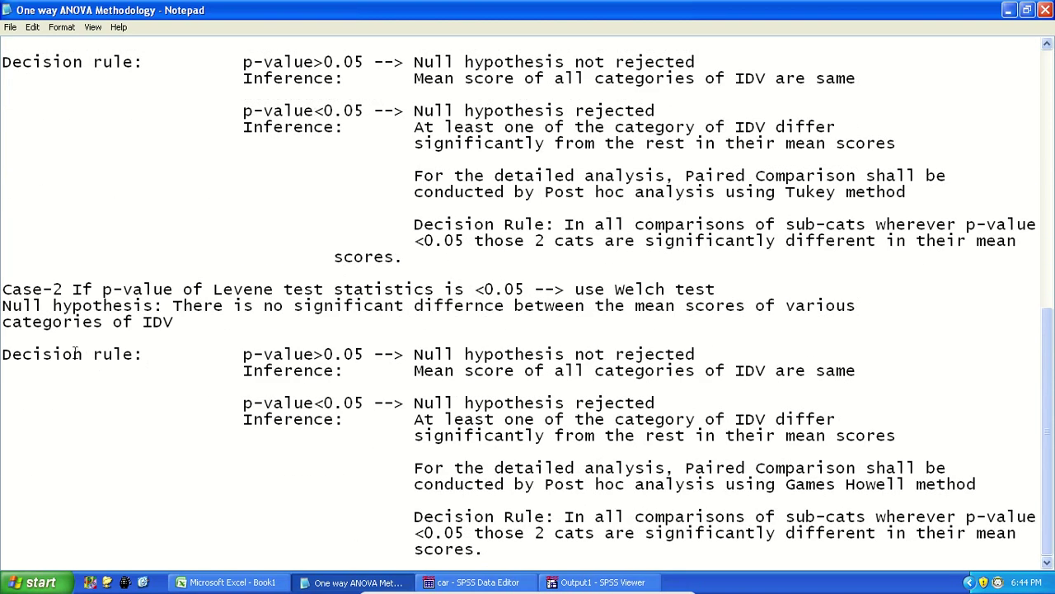
drag(15, 284, 145, 289)
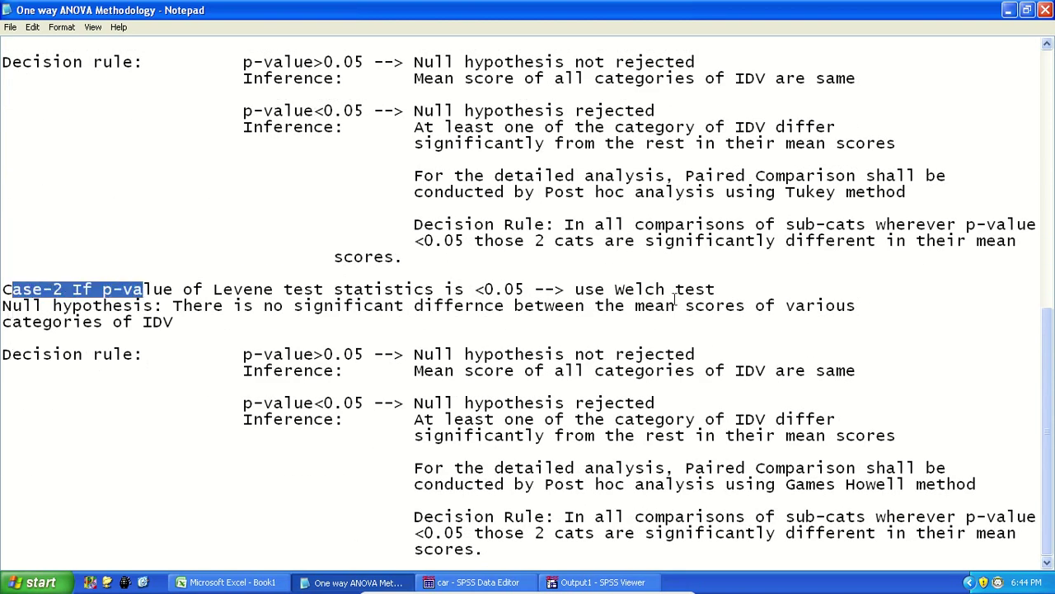
drag(733, 283, 563, 285)
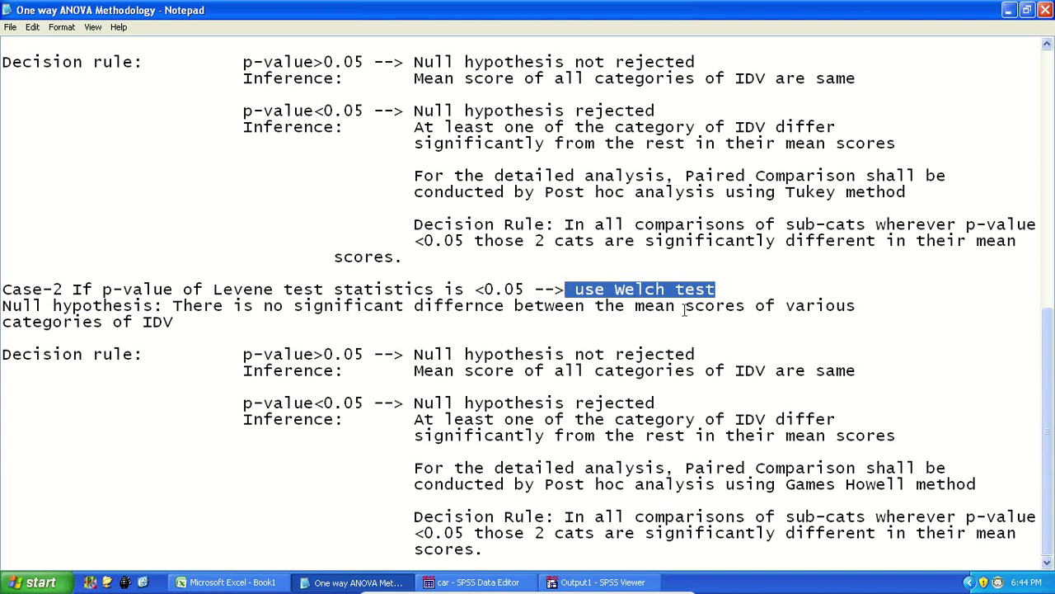
scroll(683, 309, up, 6)
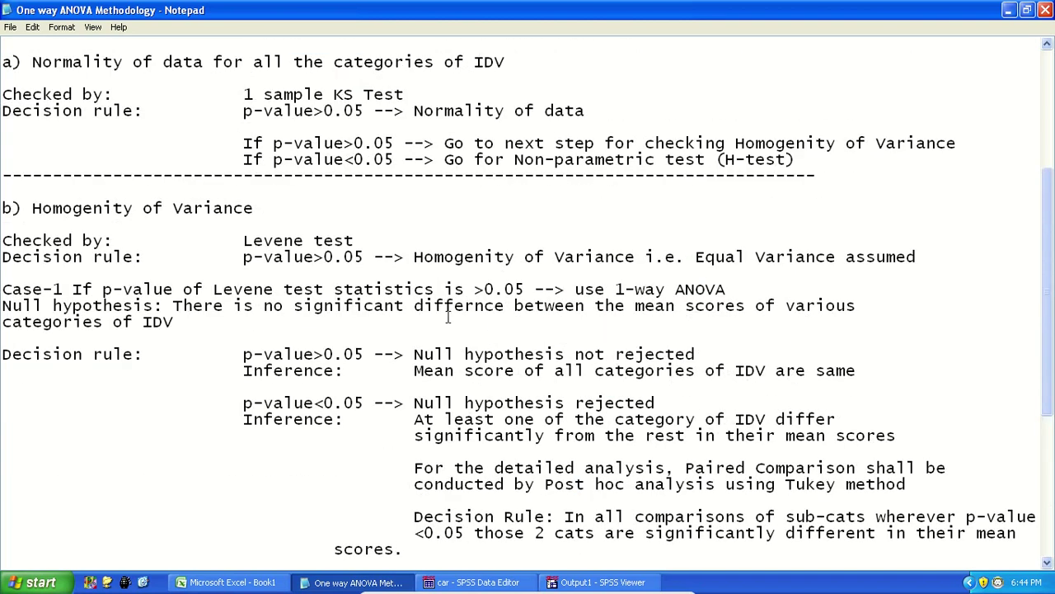
Step: Close the Book1 workbook in Excel without saving and bring up the car data in the SPSS Data Editor
click(474, 582)
click(262, 583)
right_click(263, 584)
click(284, 573)
click(528, 336)
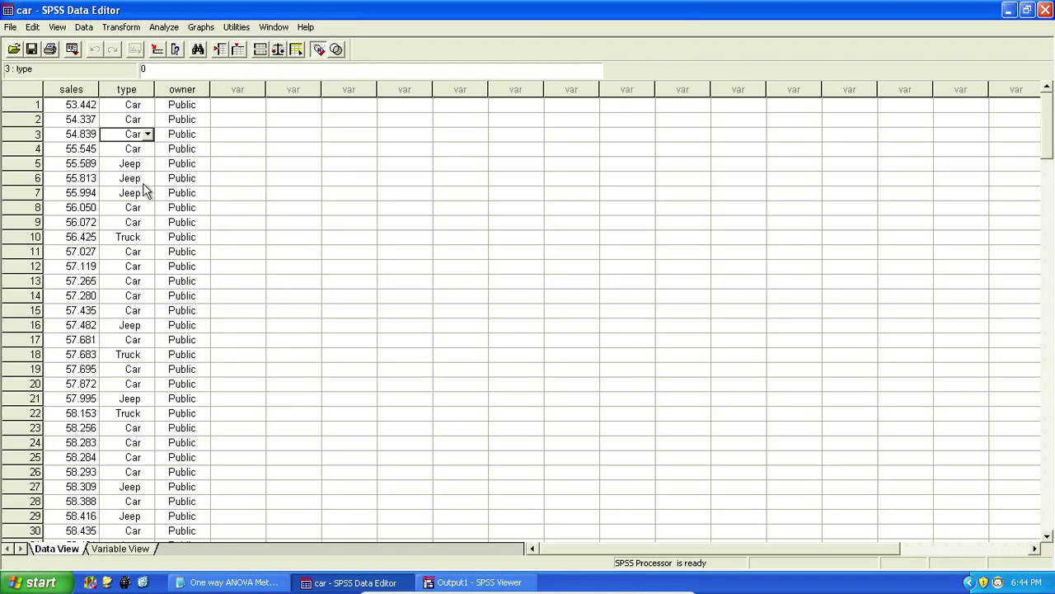
Step: Run Descriptives on Sales in thousands with Variance added to the statistics, and select the resulting table
click(164, 27)
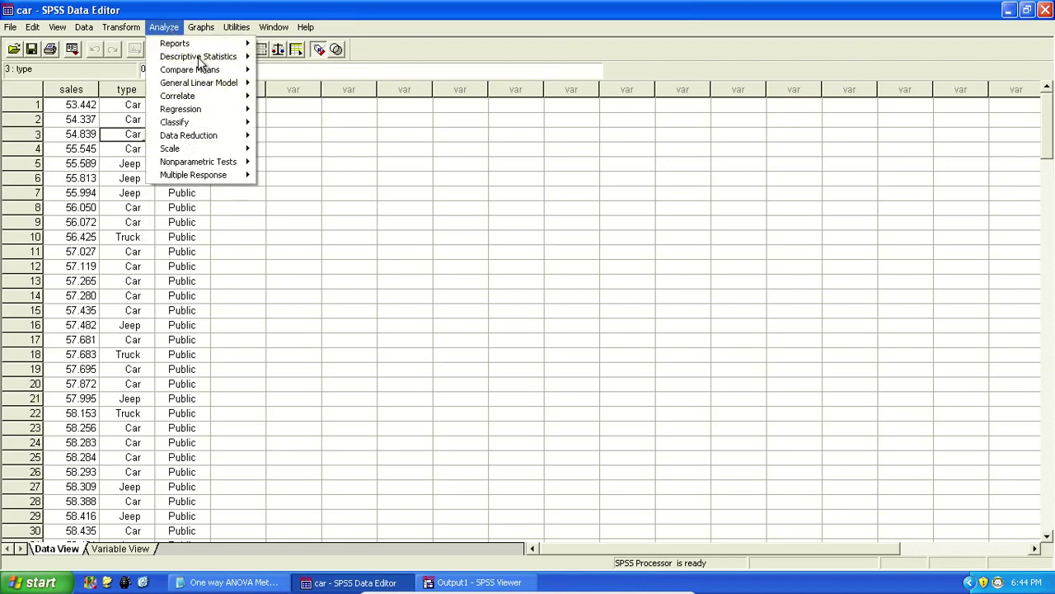
mouse_move(239, 56)
click(302, 68)
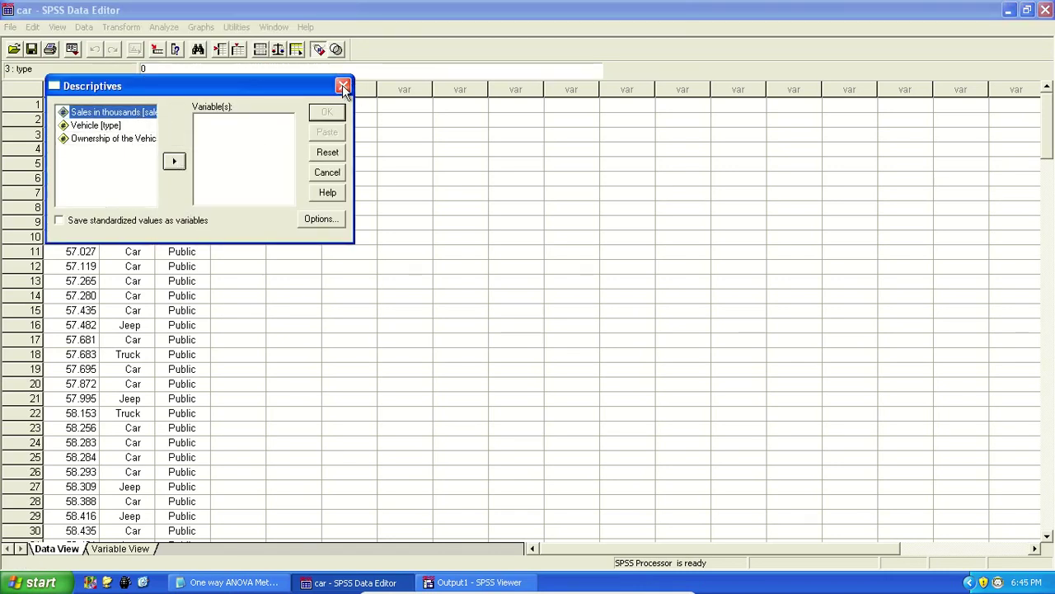
click(174, 163)
click(317, 221)
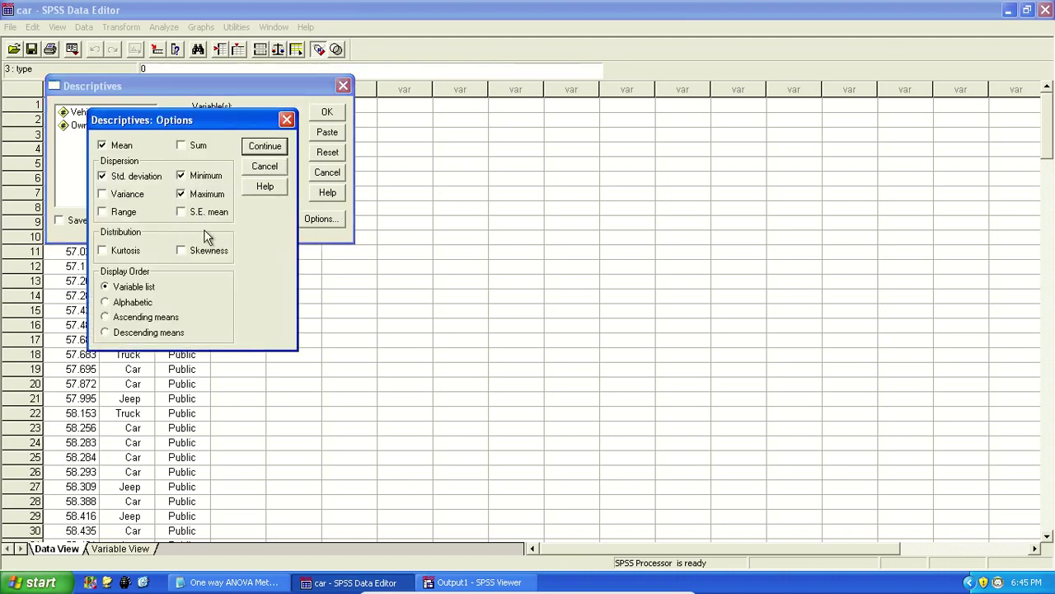
click(123, 195)
click(264, 145)
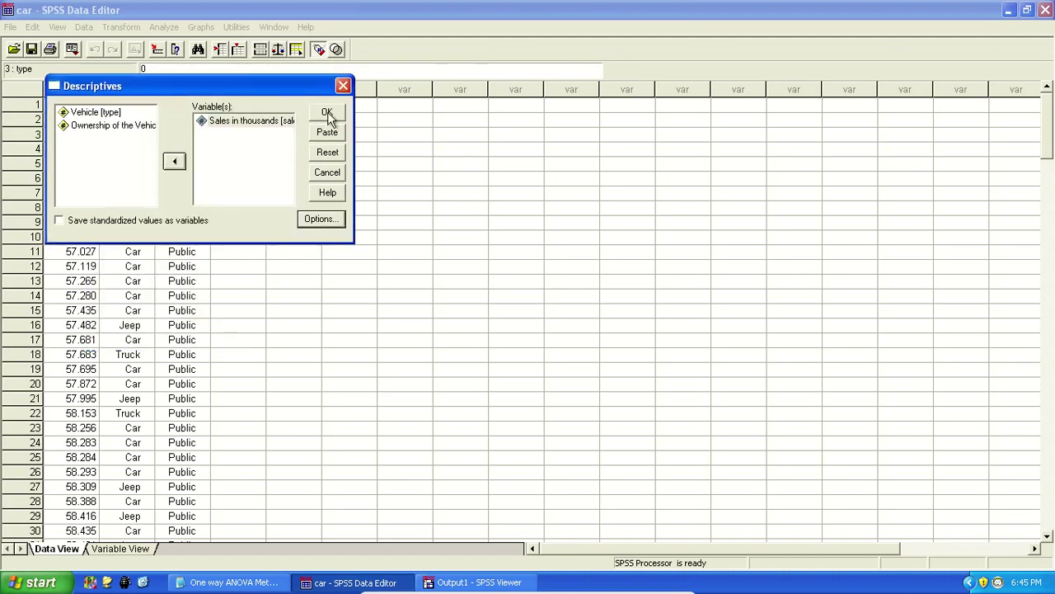
click(327, 112)
click(666, 188)
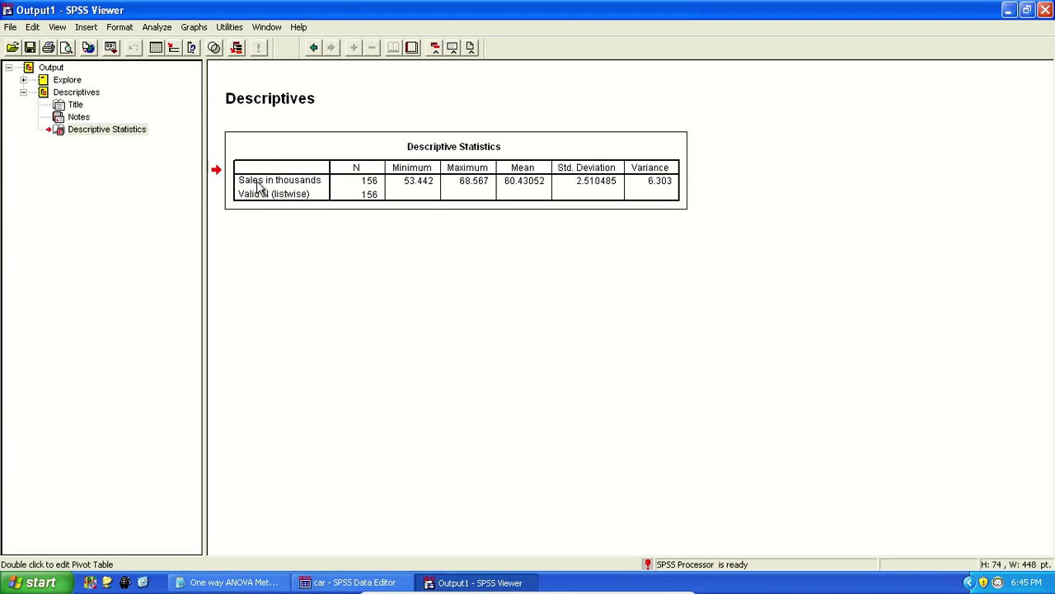
Step: Set up a Means comparison with Sales in thousands as the dependent variable and Vehicle as the independent variable
click(330, 584)
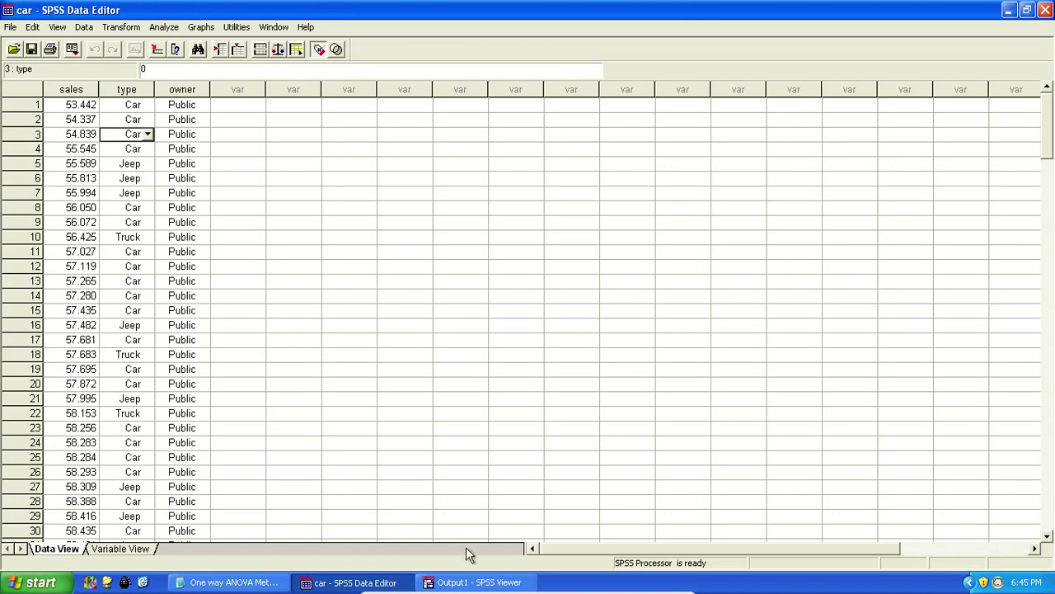
click(474, 582)
click(156, 31)
mouse_move(216, 71)
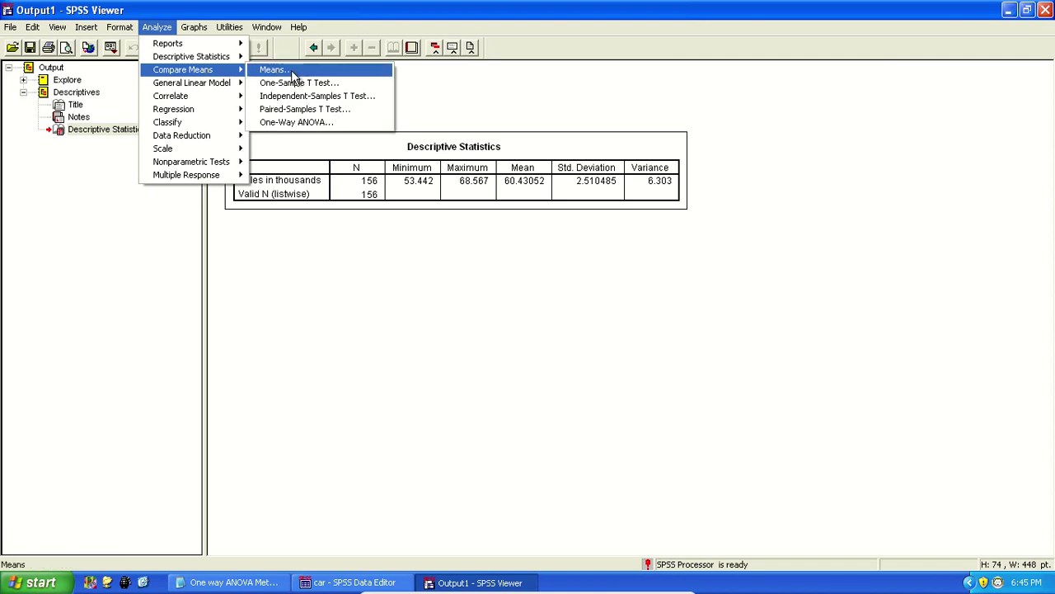
click(293, 73)
click(174, 160)
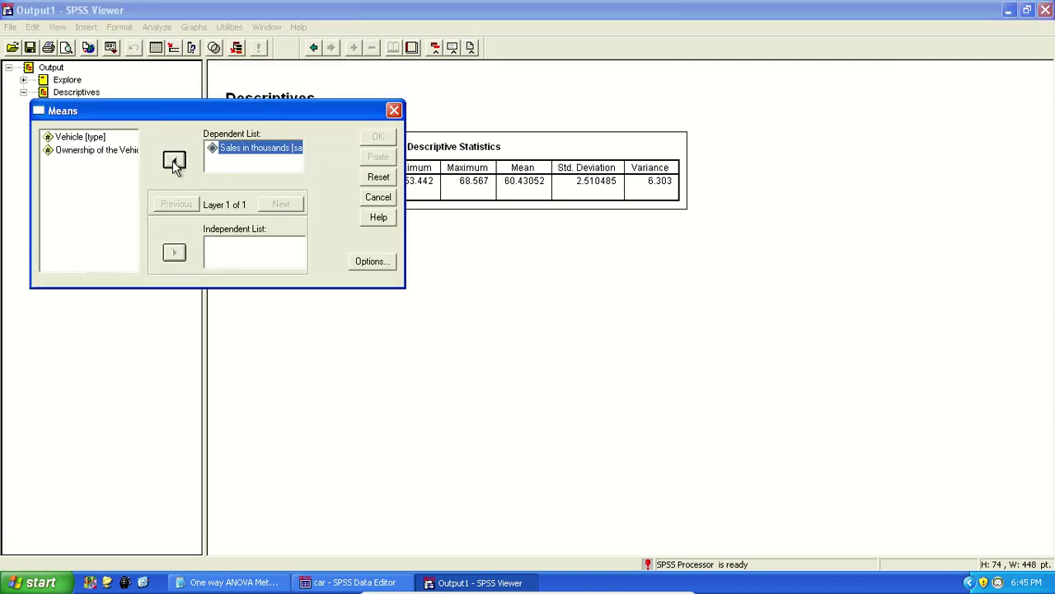
click(75, 138)
click(174, 253)
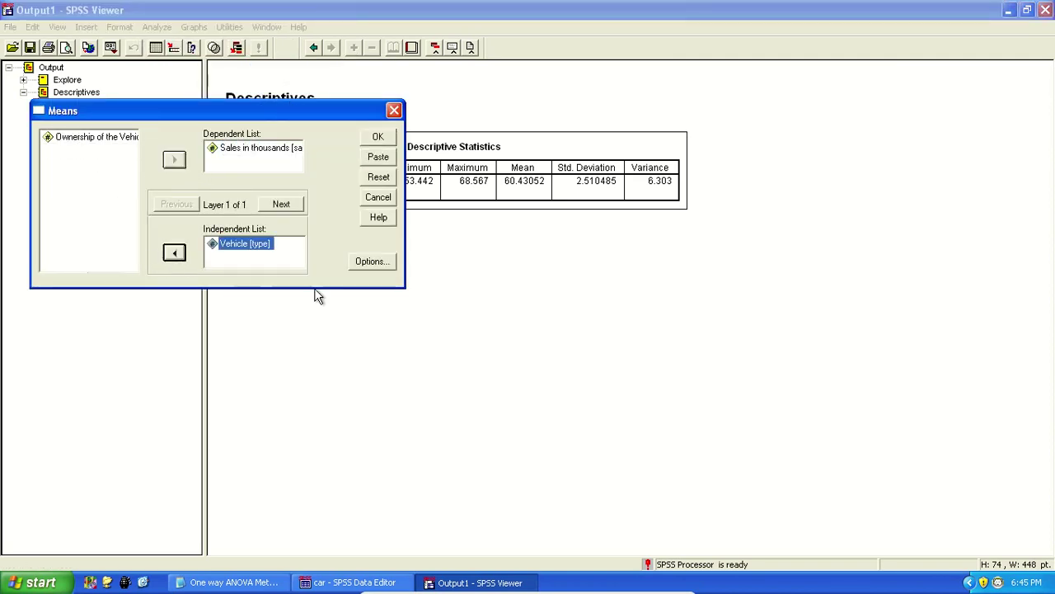
Step: Limit the Means cell statistics to Mean and Variance, run the comparison, and inspect the report by vehicle
click(356, 265)
double_click(221, 197)
double_click(217, 196)
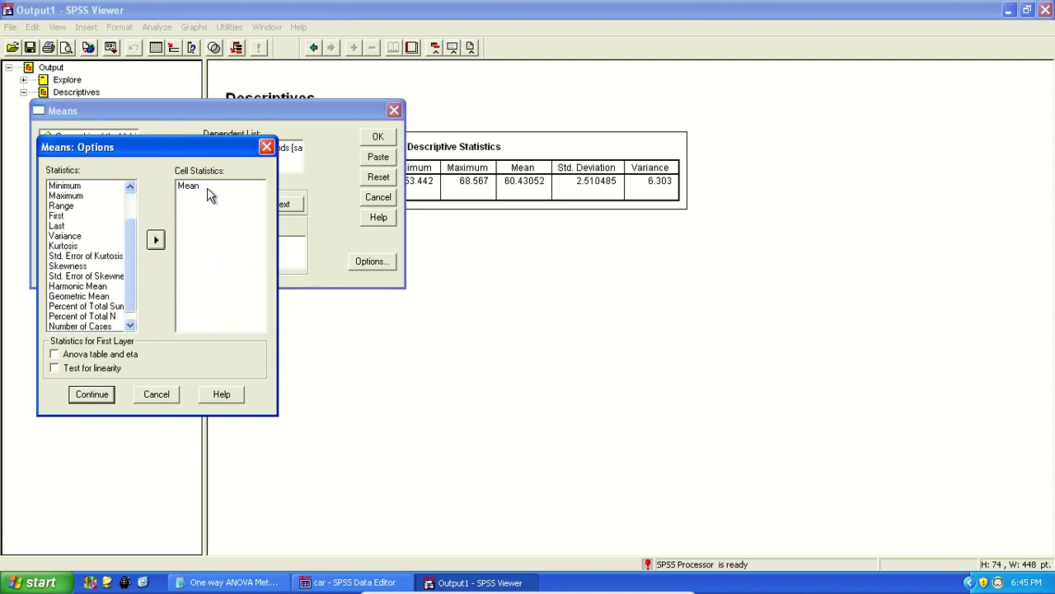
click(73, 197)
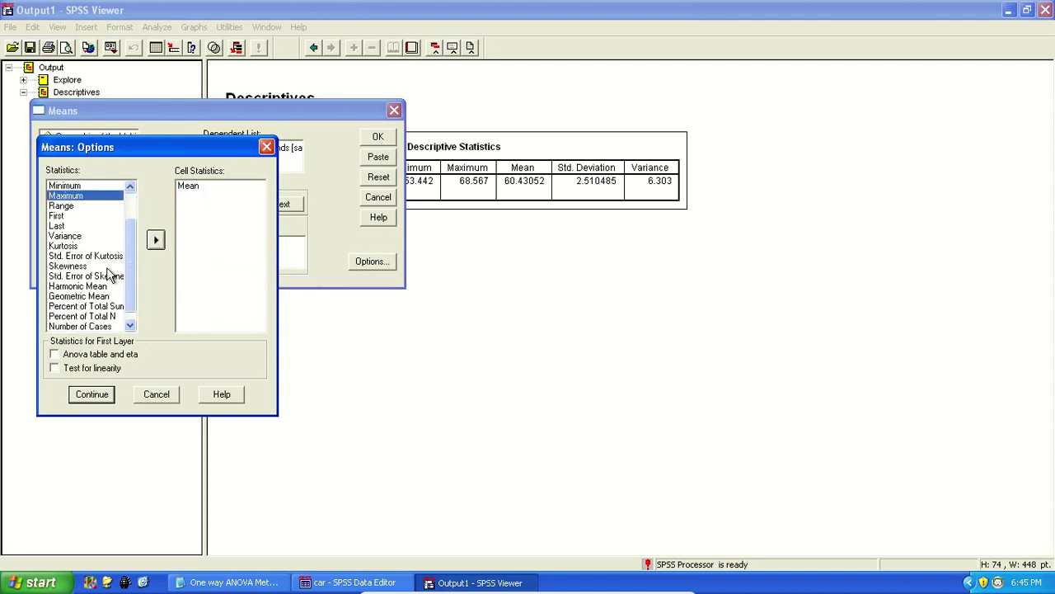
scroll(86, 306, up, 2)
click(155, 240)
click(91, 394)
click(376, 136)
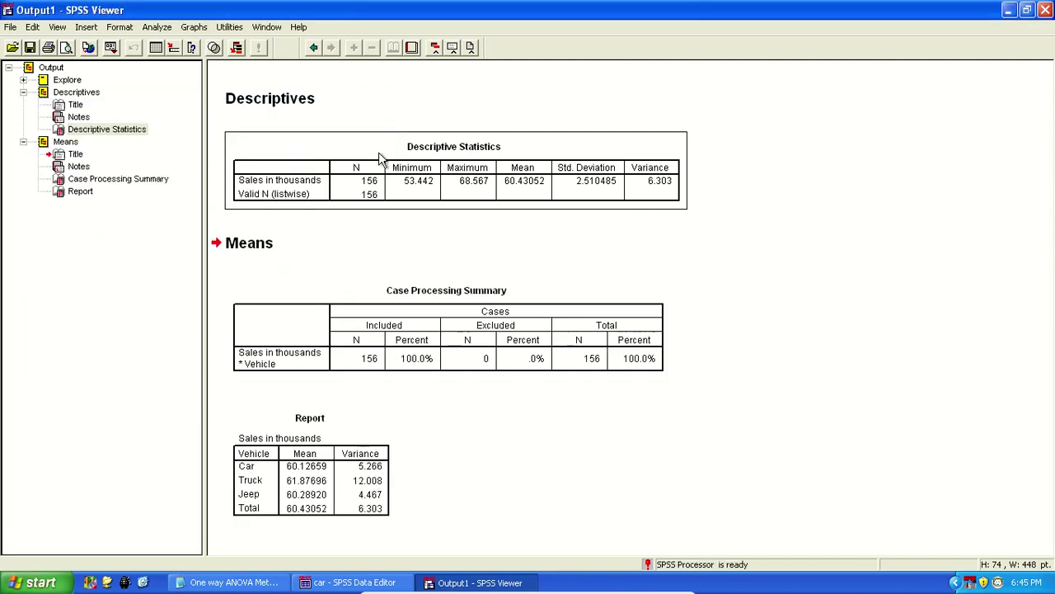
click(467, 360)
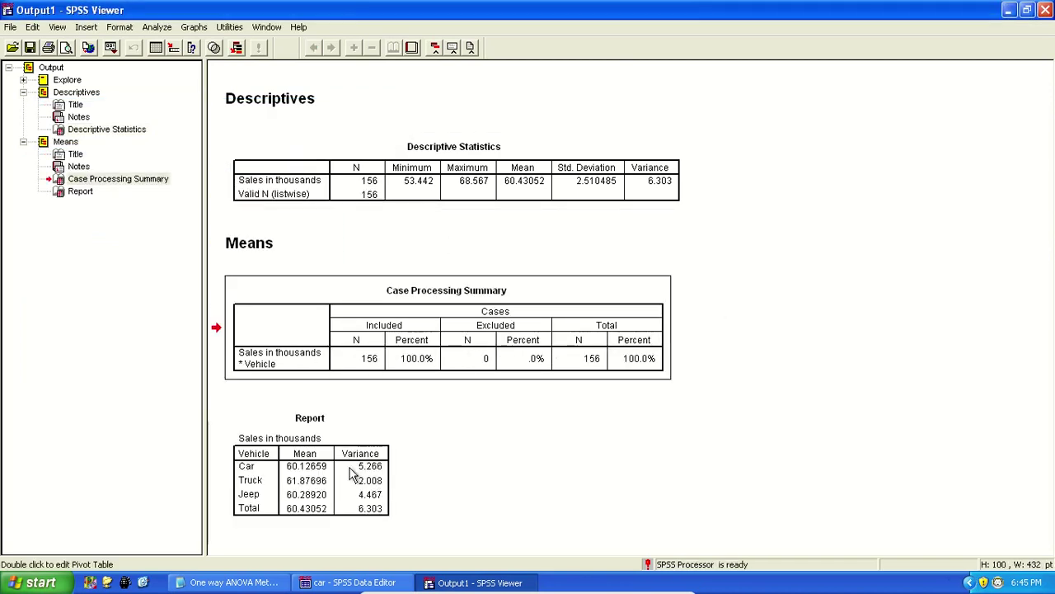
click(338, 483)
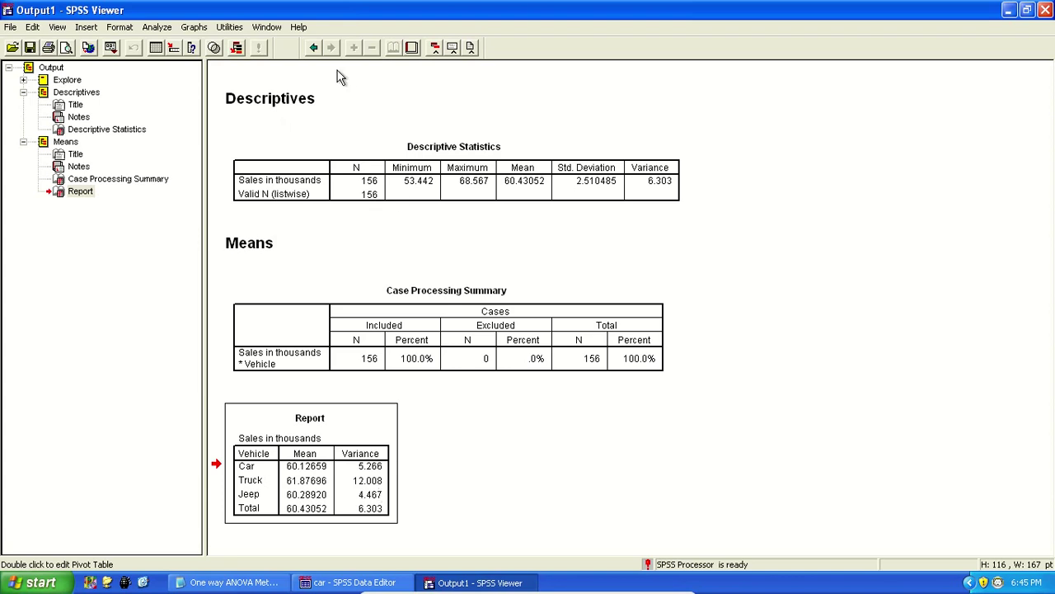
Step: Create a simple error bar chart of Sales in thousands by Vehicle with 95% confidence intervals, and select the Means report for comparison
click(193, 28)
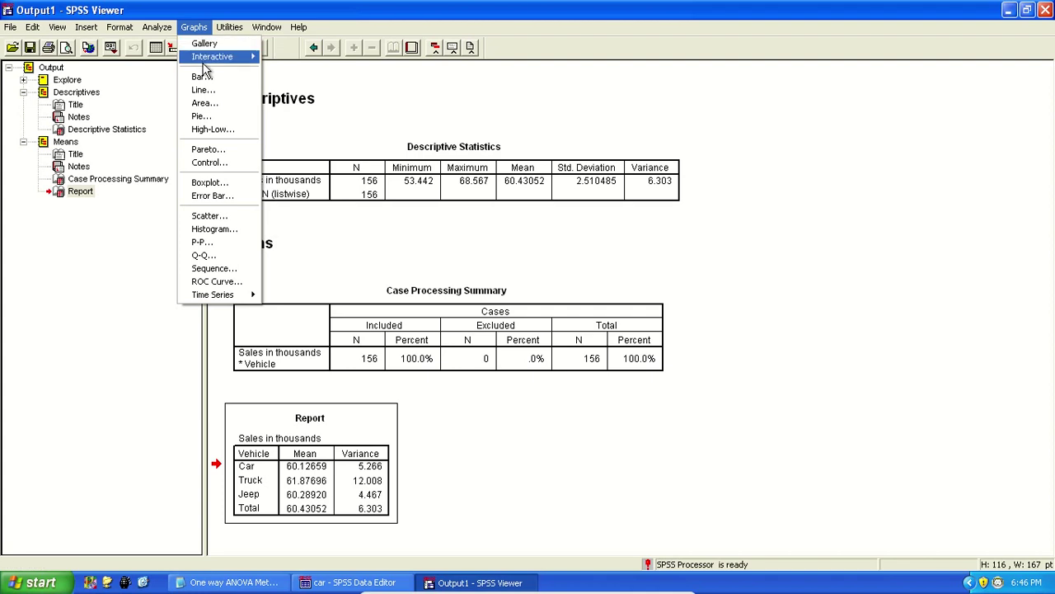
mouse_move(206, 59)
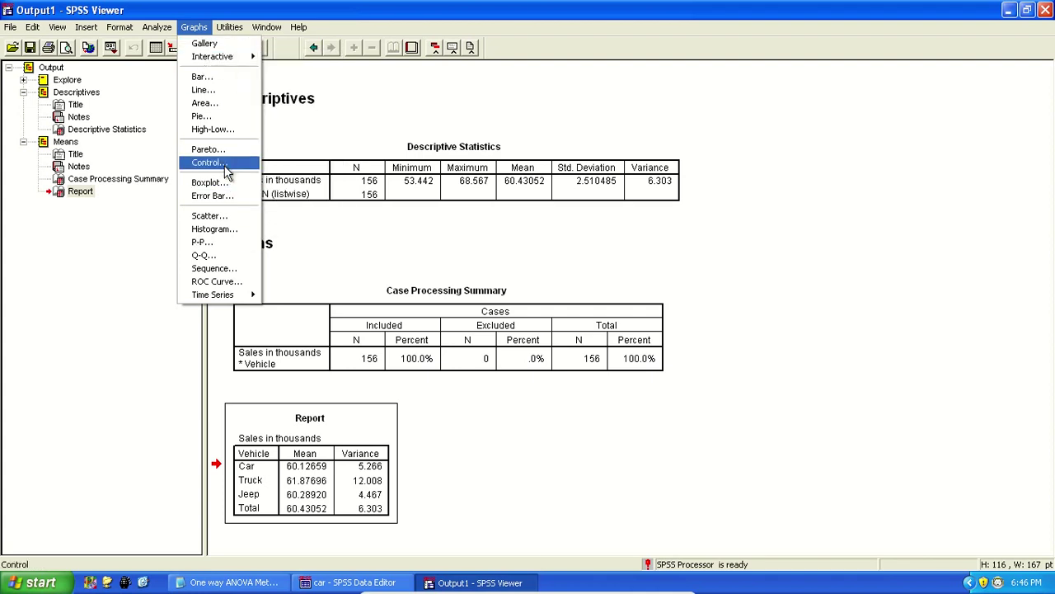
click(229, 197)
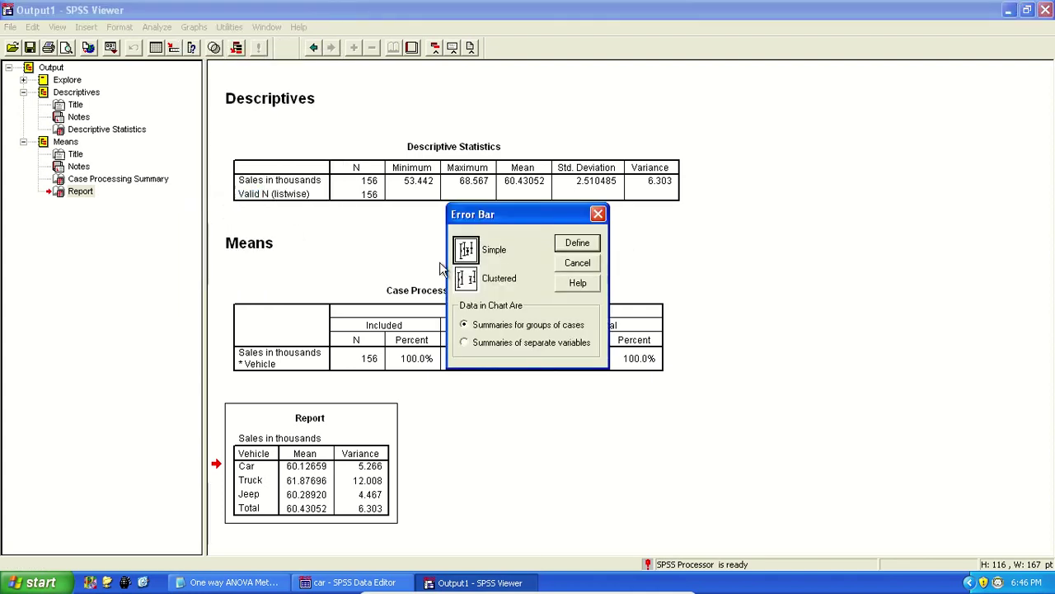
click(586, 246)
click(496, 201)
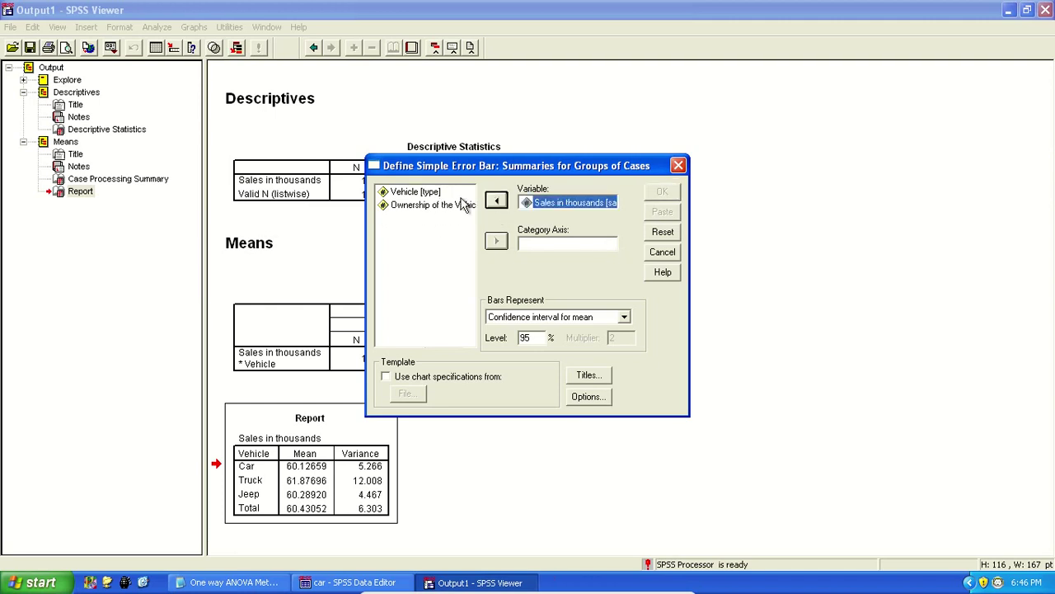
click(428, 194)
click(497, 242)
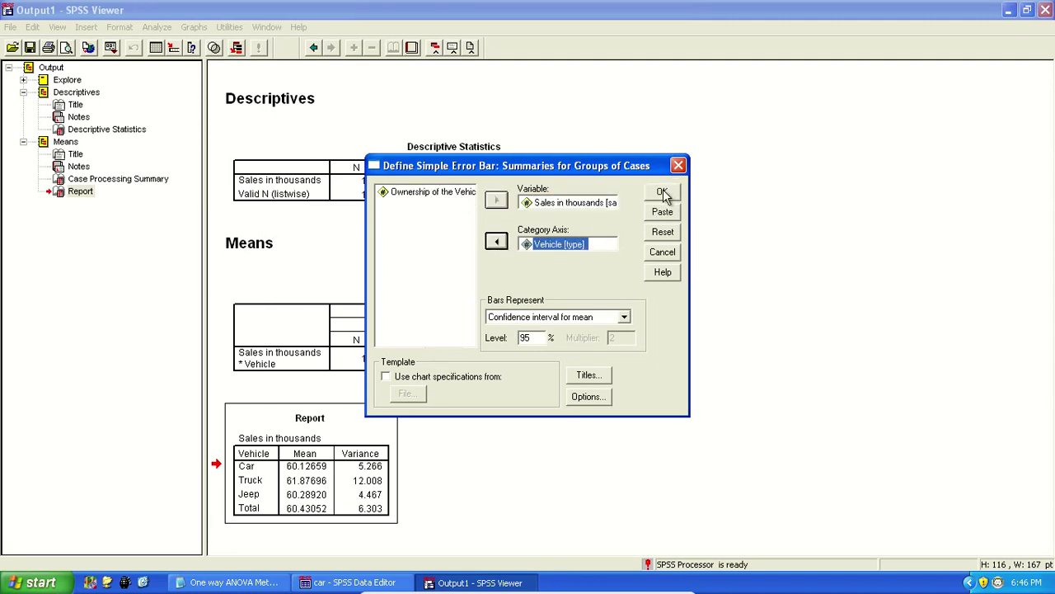
click(663, 193)
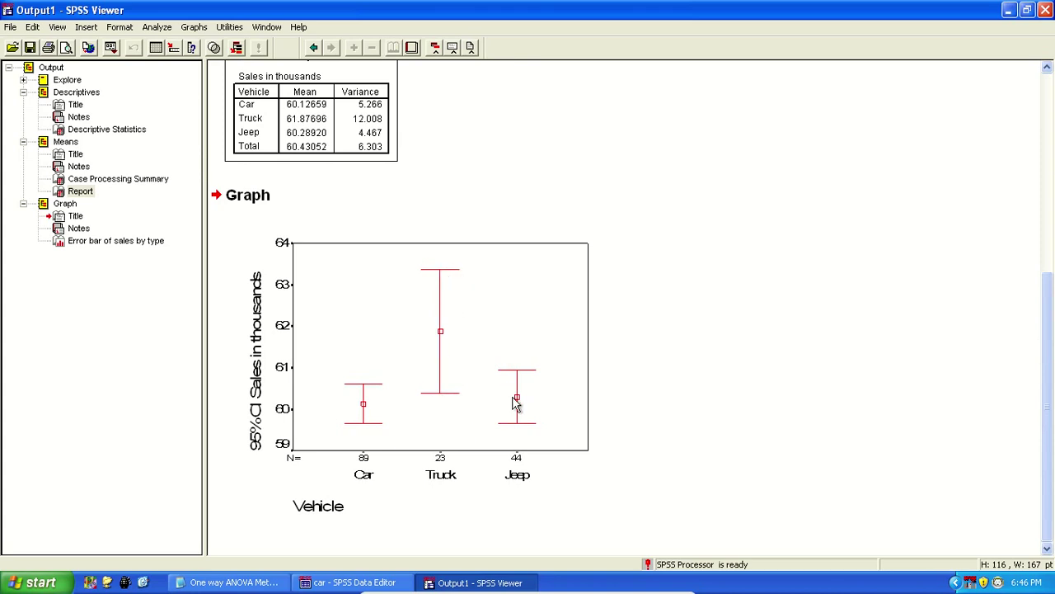
click(338, 137)
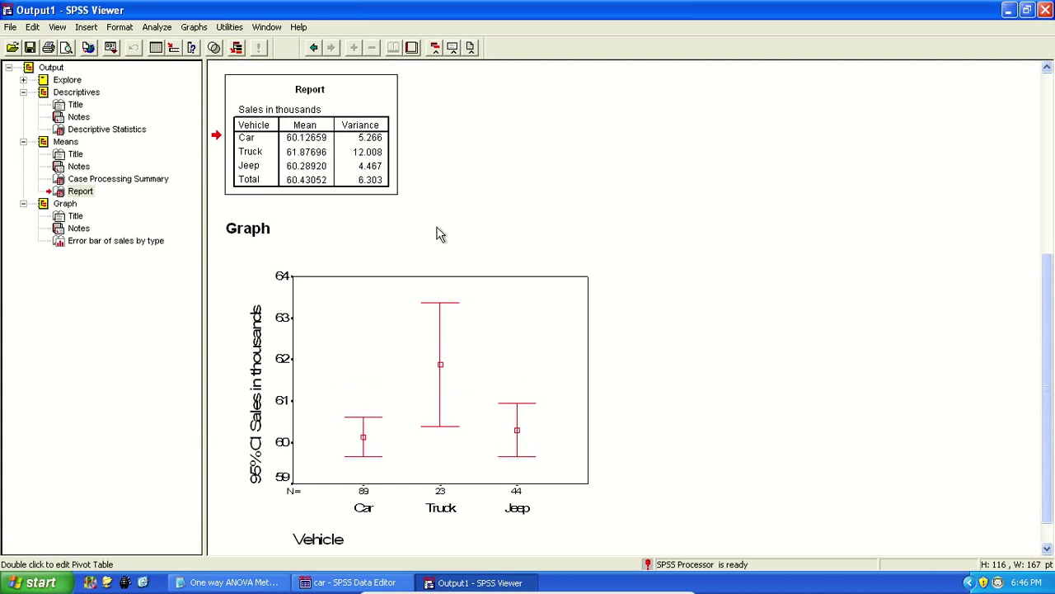
Step: Set up a One-Way ANOVA with Sales in thousands as the dependent variable and Vehicle as the factor
click(158, 28)
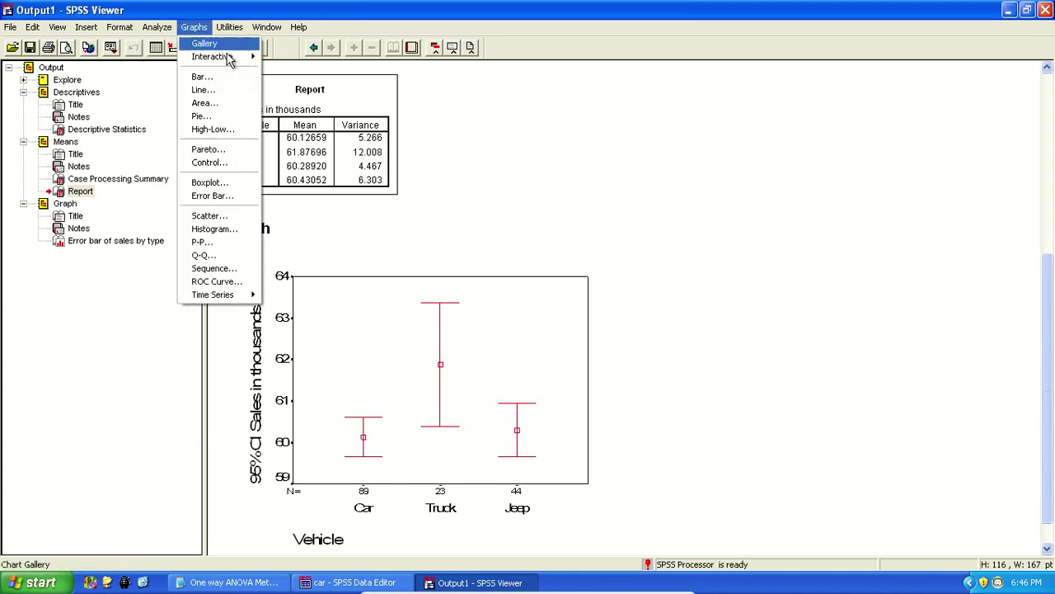
mouse_move(214, 69)
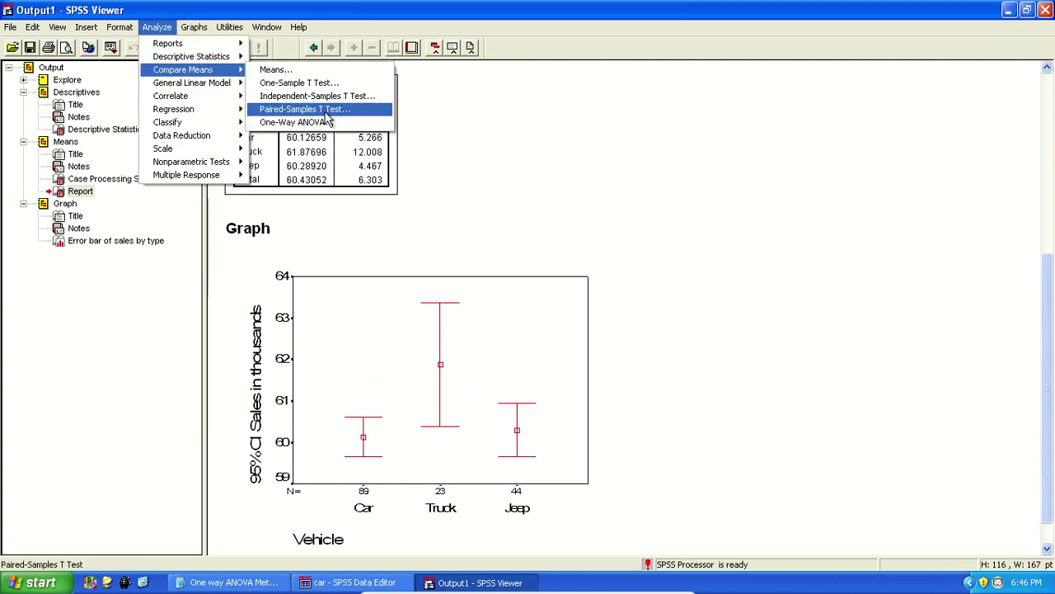
click(328, 122)
click(186, 160)
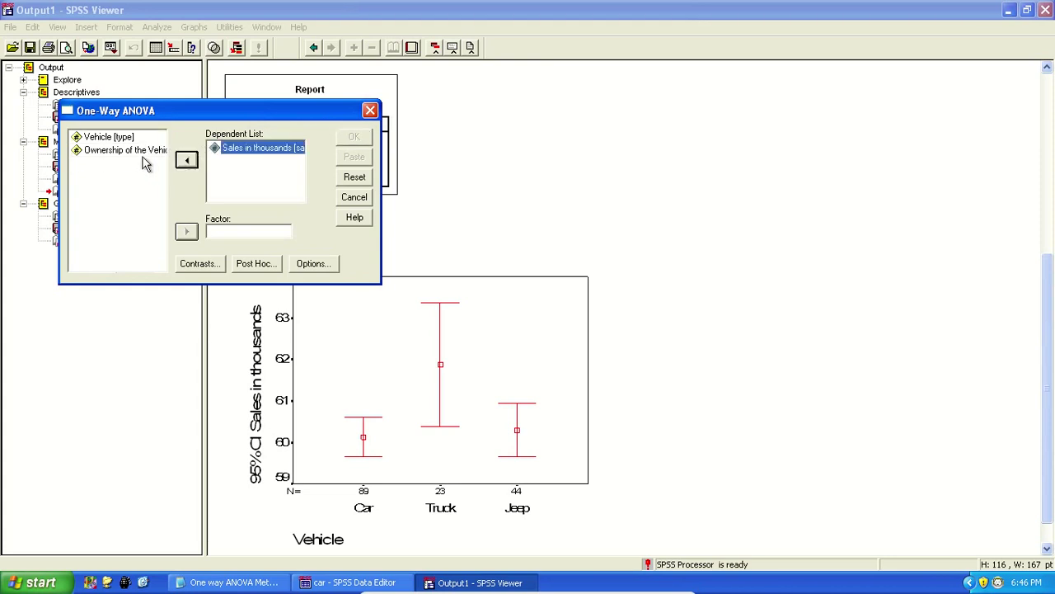
click(107, 137)
click(186, 232)
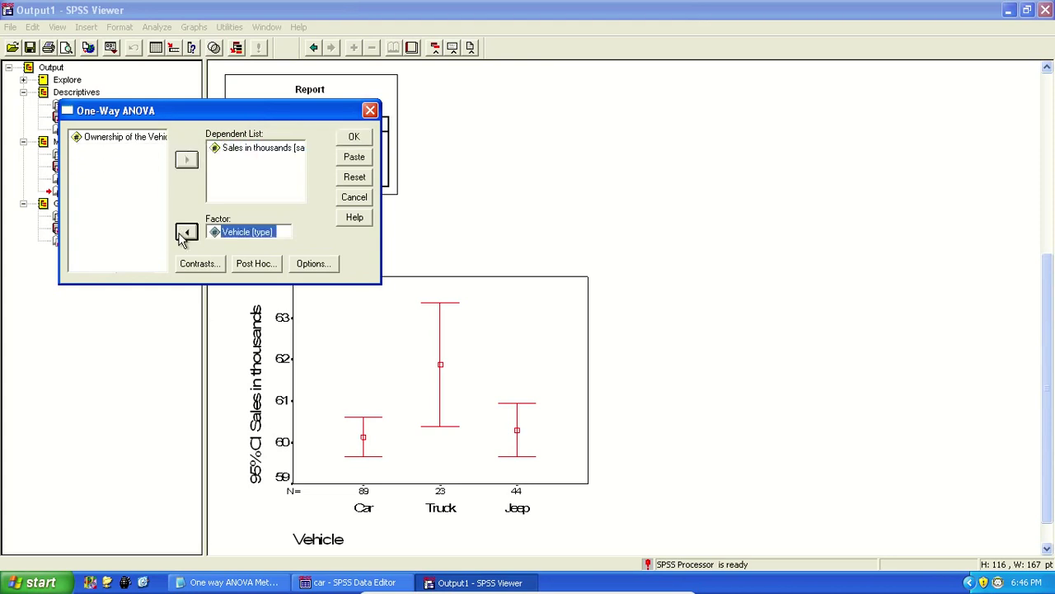
Step: Add Descriptive and Homogeneity of variance test to the One-Way ANOVA options and run the analysis
click(303, 264)
click(171, 220)
click(172, 247)
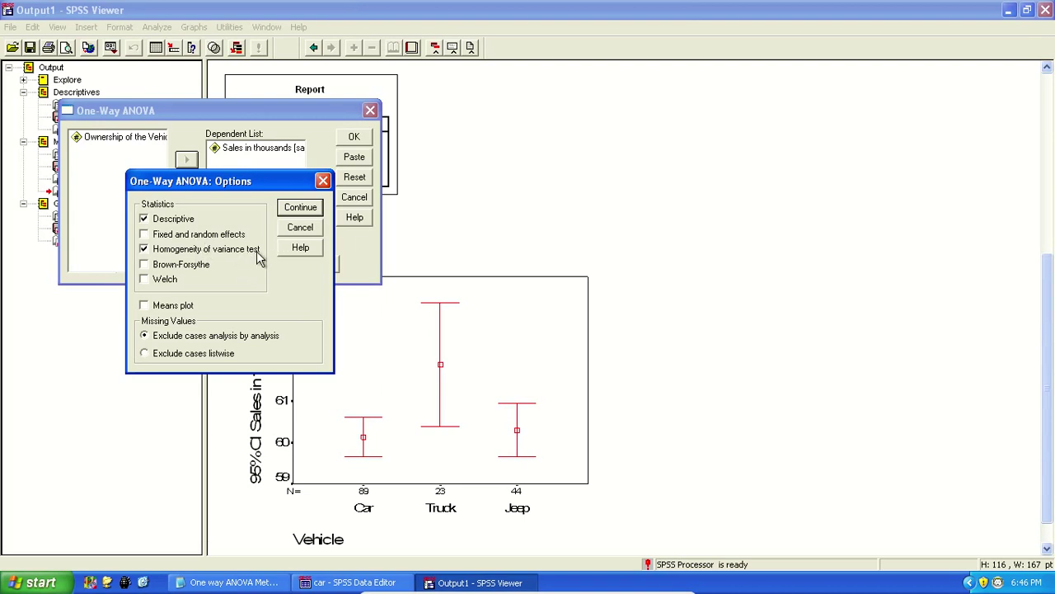
click(296, 208)
click(351, 138)
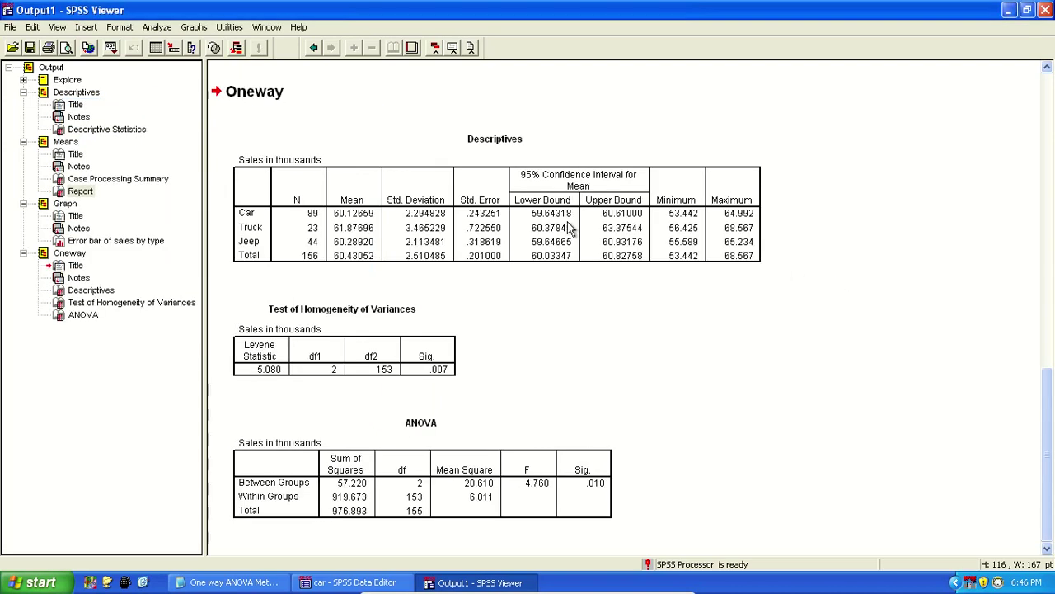
Step: Collapse the Graph group in the output outline and bring up the Means report beside the Oneway results
click(528, 219)
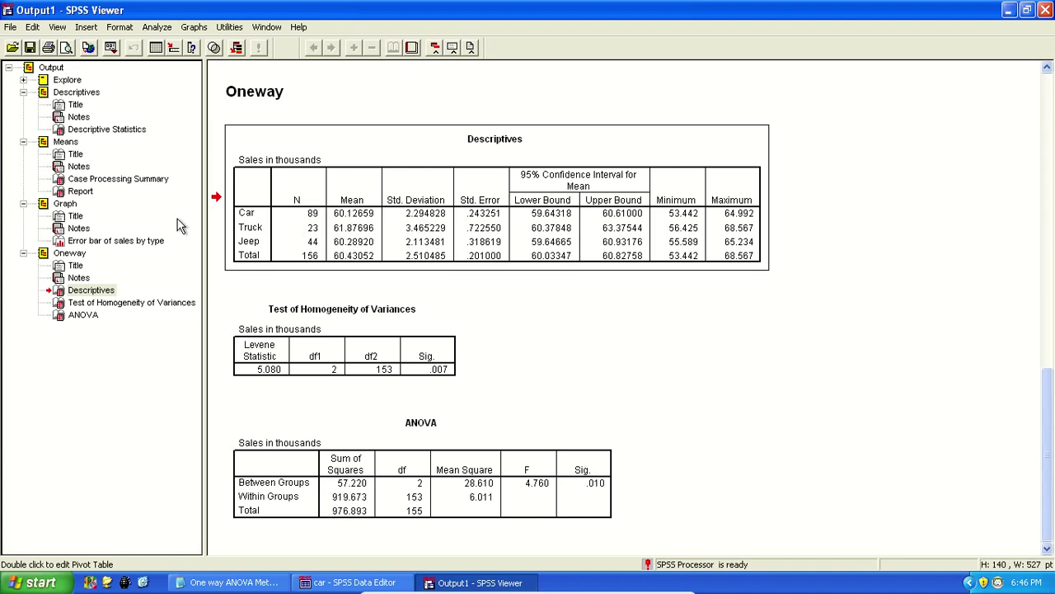
click(23, 205)
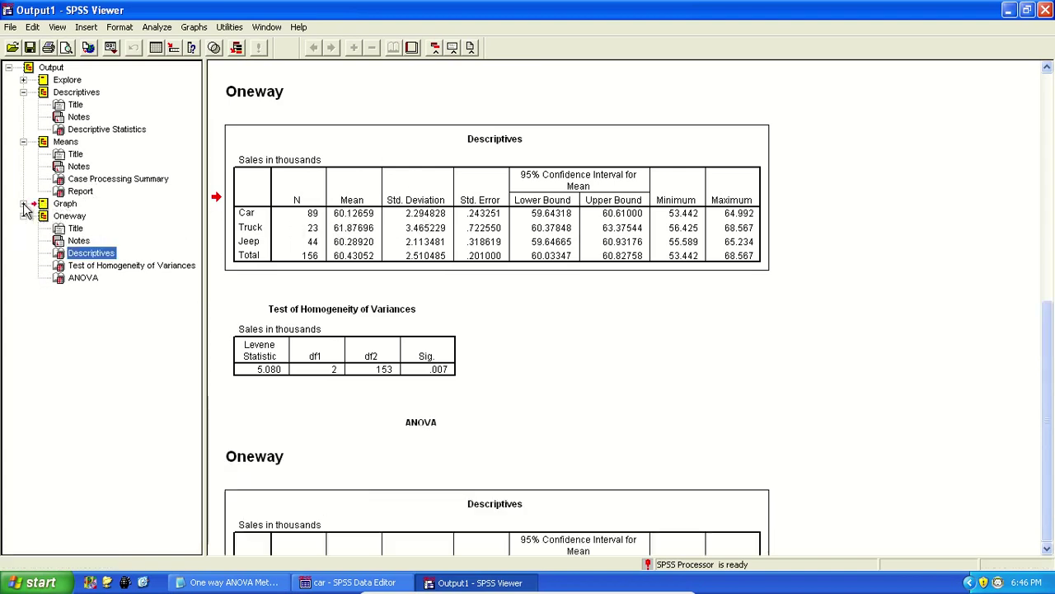
click(80, 193)
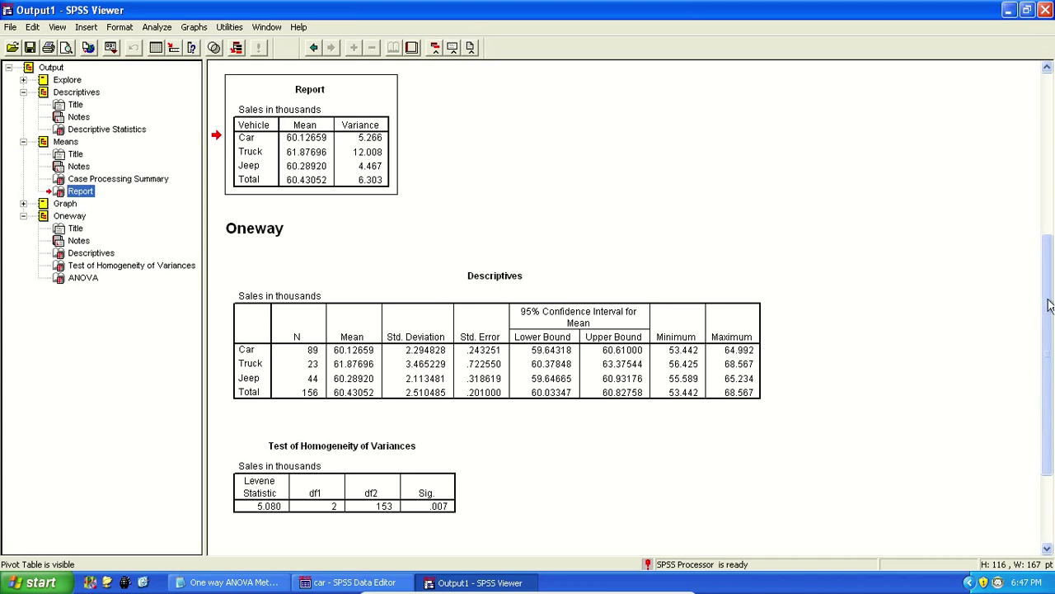
Step: Examine the Test of Homogeneity of Variances against the vehicle variances in the Means report, and select the ANOVA table
scroll(1049, 305, down, 3)
click(307, 371)
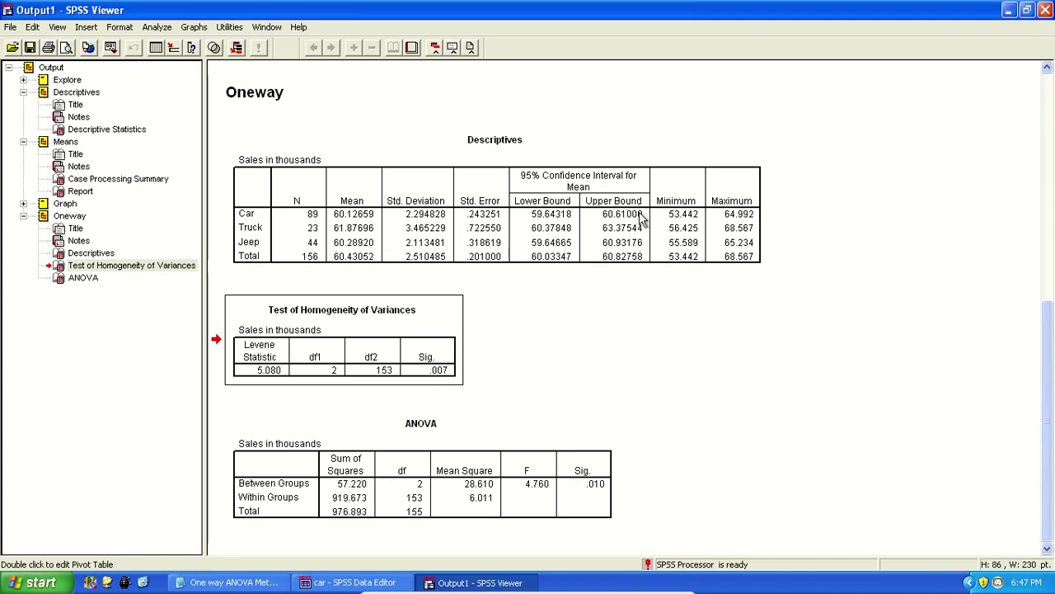
drag(1047, 348, 1044, 278)
click(367, 165)
scroll(589, 354, down, 4)
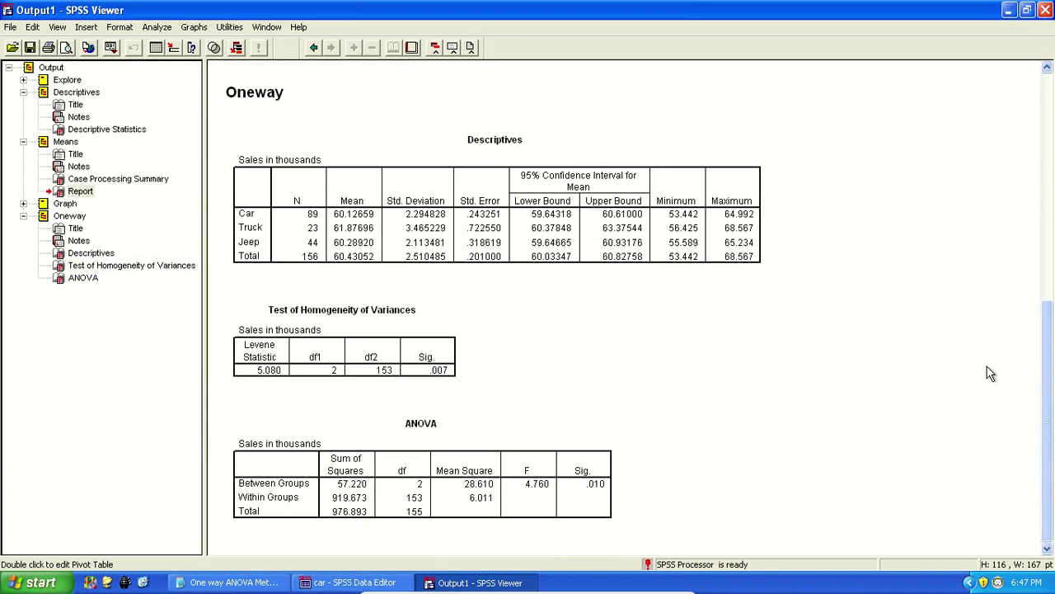
click(502, 463)
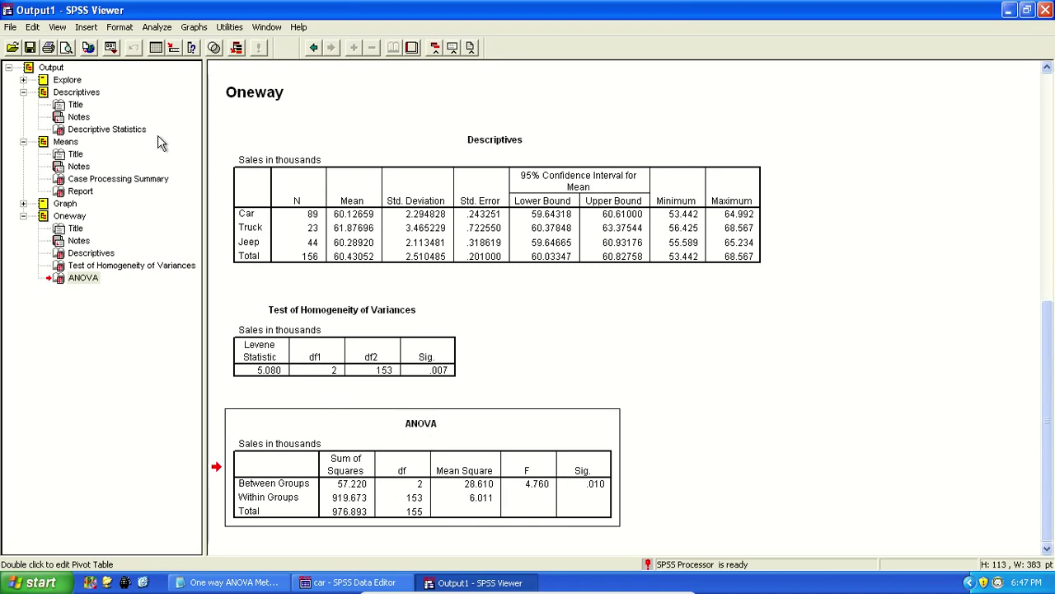
Step: Rerun the One-Way ANOVA of Sales in thousands by Vehicle with the Welch test added to the statistics
click(112, 48)
click(124, 61)
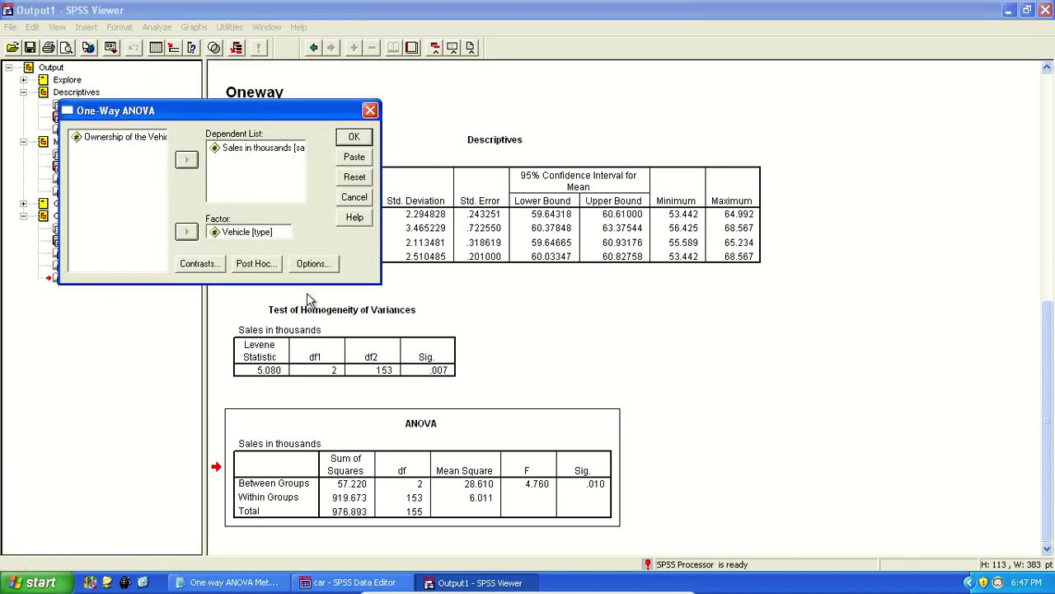
click(313, 264)
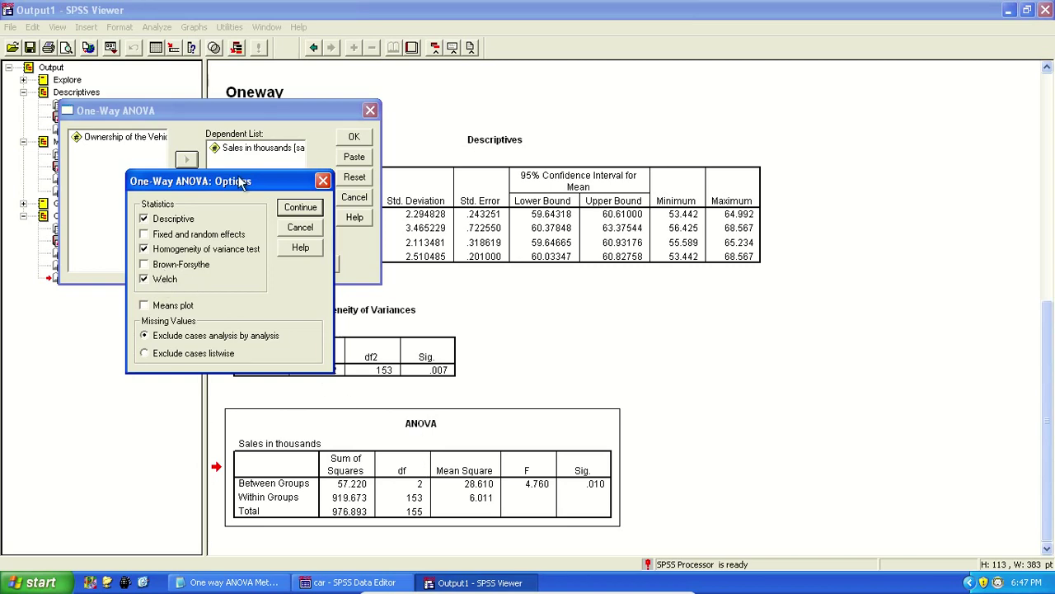
click(302, 207)
click(355, 139)
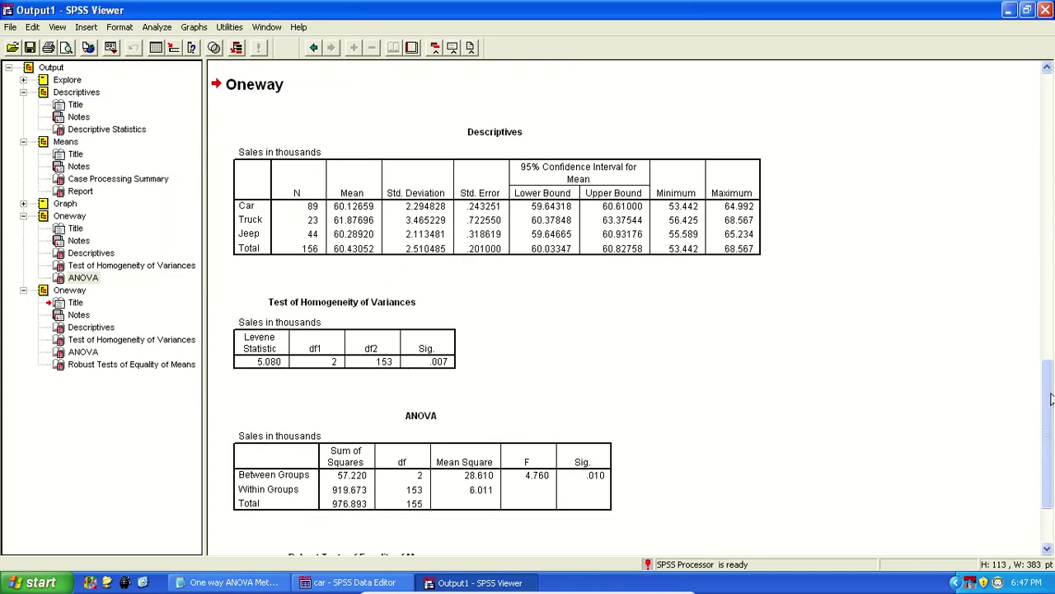
Step: Hide the ANOVA table in the newest Oneway output and select the Robust Tests of Equality of Means table
click(1047, 515)
click(404, 248)
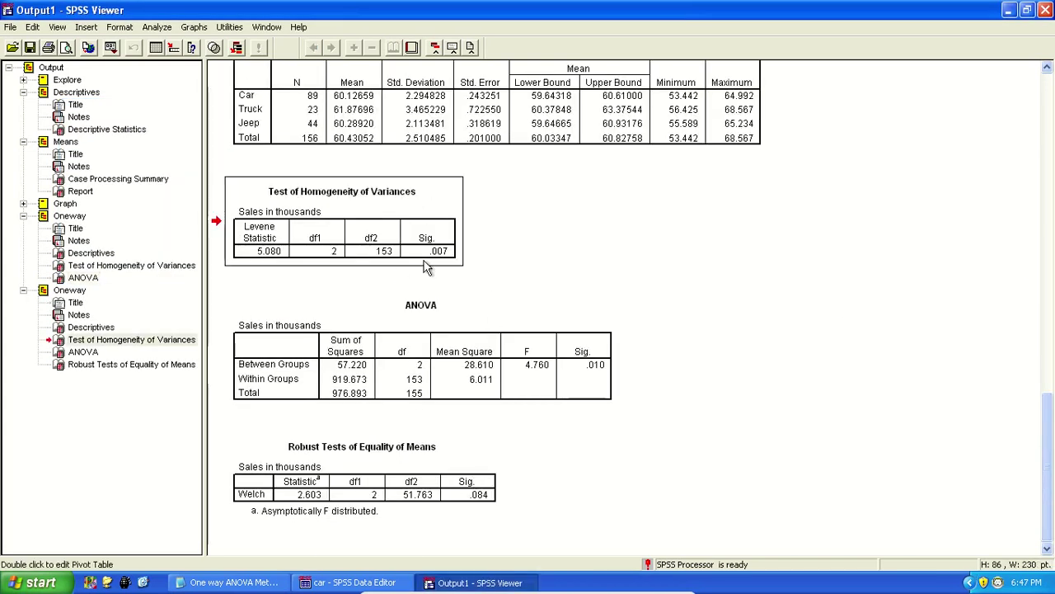
click(486, 366)
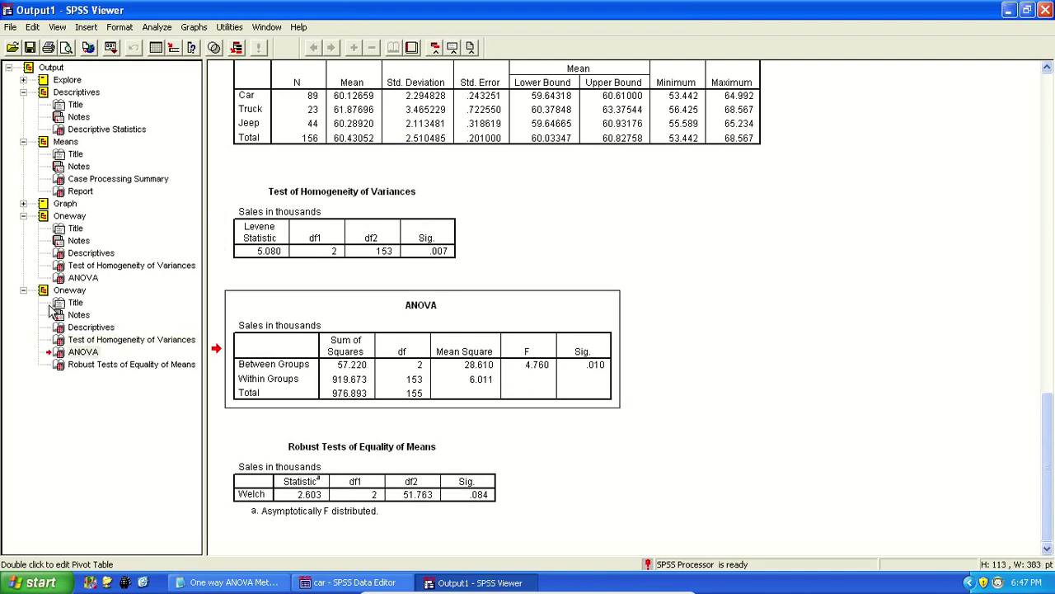
double_click(60, 355)
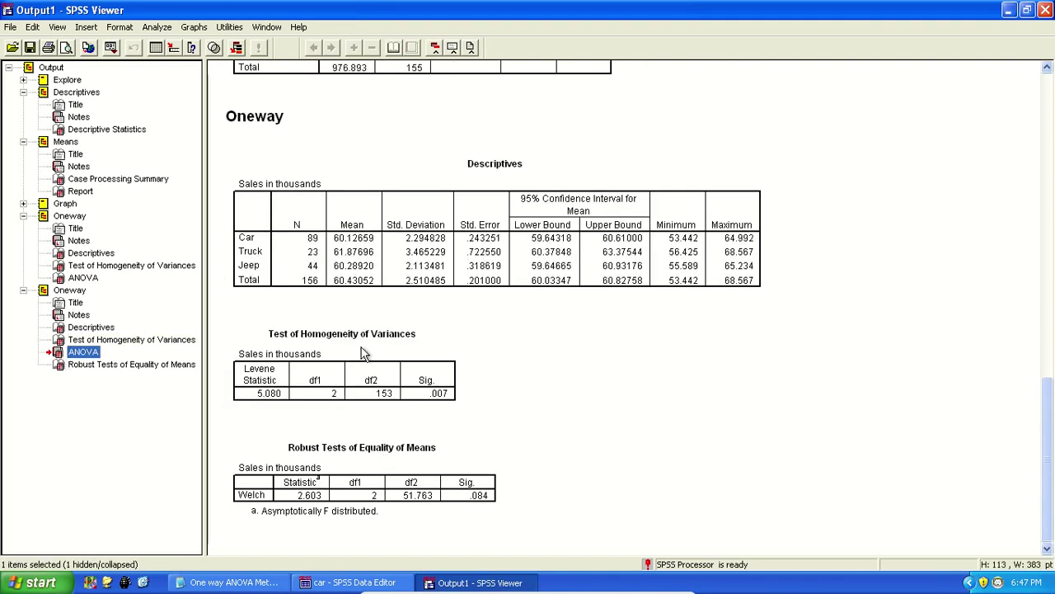
click(354, 501)
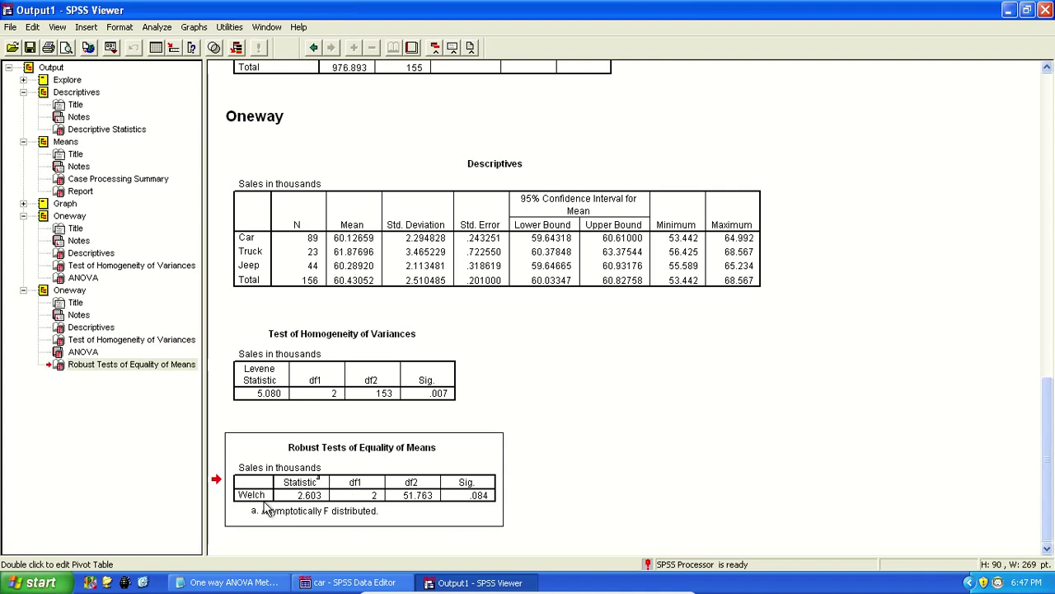
Step: Switch to the One way ANOVA Methodology notes in Notepad and insert a blank line above the Case-1 null hypothesis
click(231, 582)
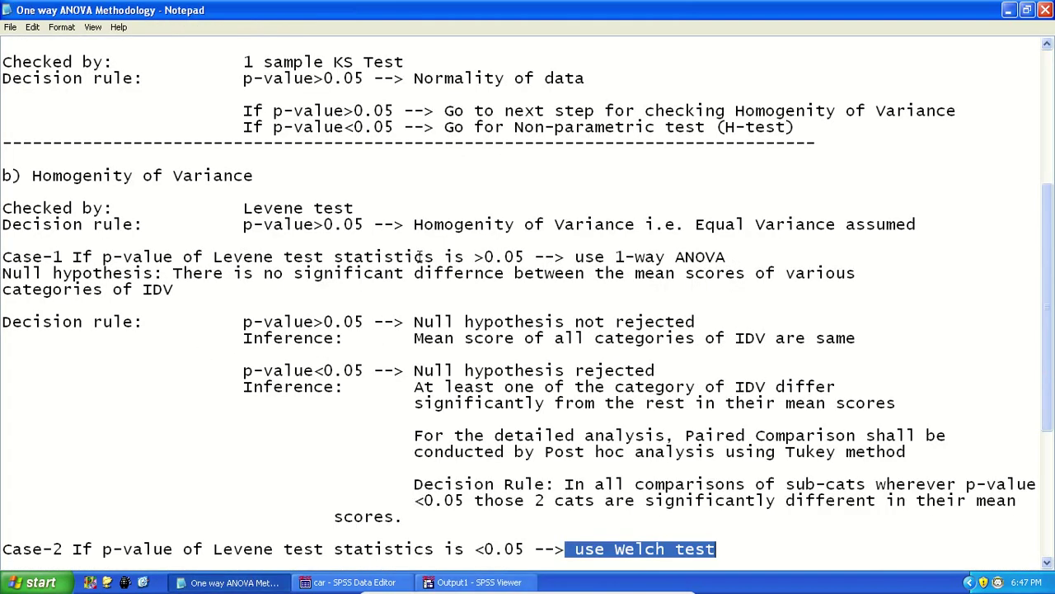
click(423, 338)
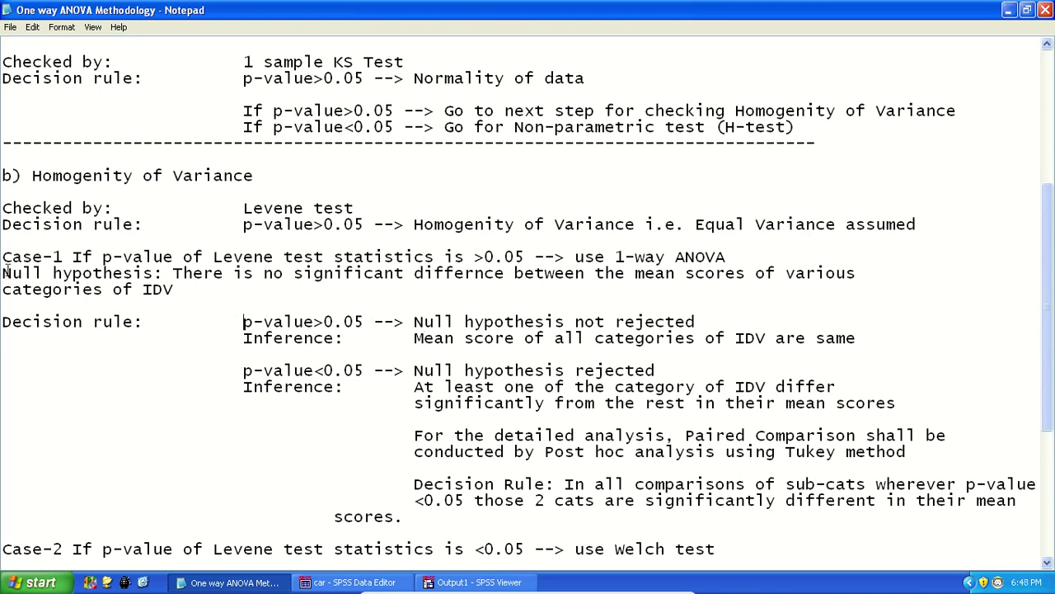
key(Return)
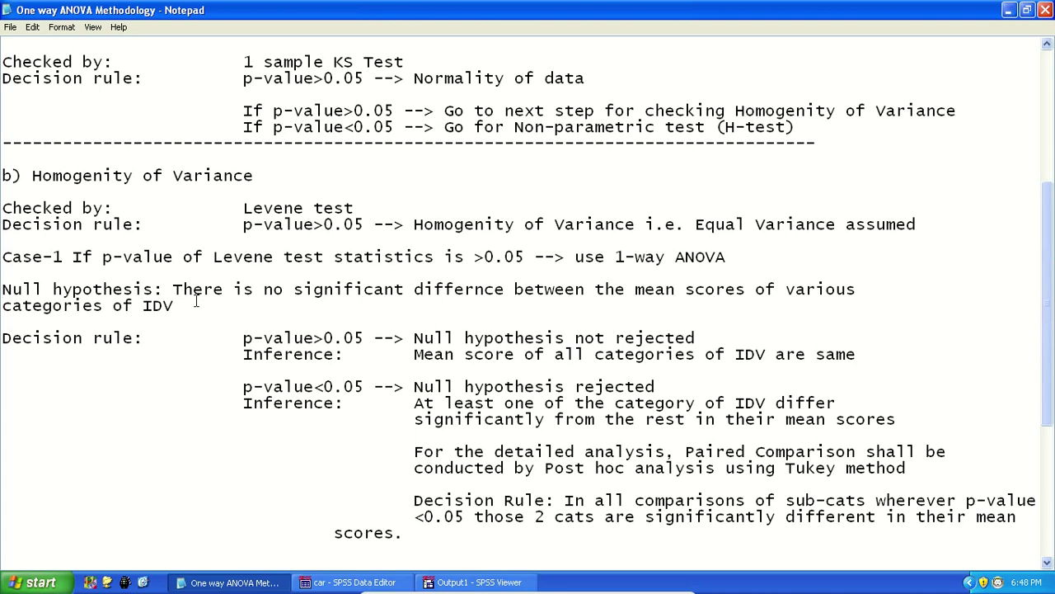
Step: Highlight the parts of the Case-1 null hypothesis about no significant difference between the mean scores of the IDV categories
drag(171, 289, 591, 293)
click(565, 319)
drag(593, 285, 747, 289)
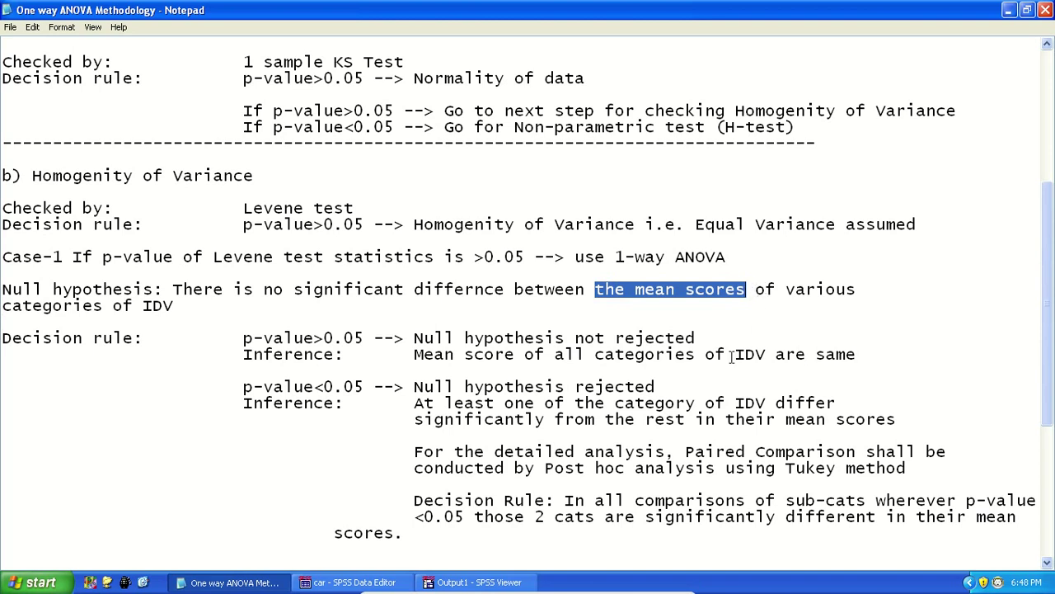
click(91, 306)
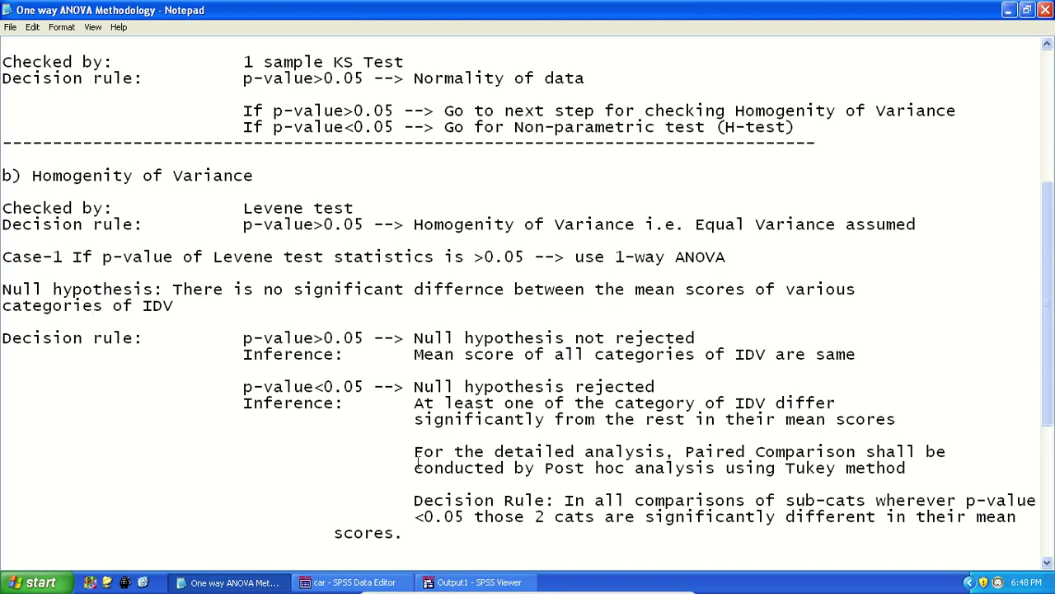
Step: Check the vehicle types in the car data and the Case-2 Welch rule in the notes, ending at the SPSS output
click(333, 584)
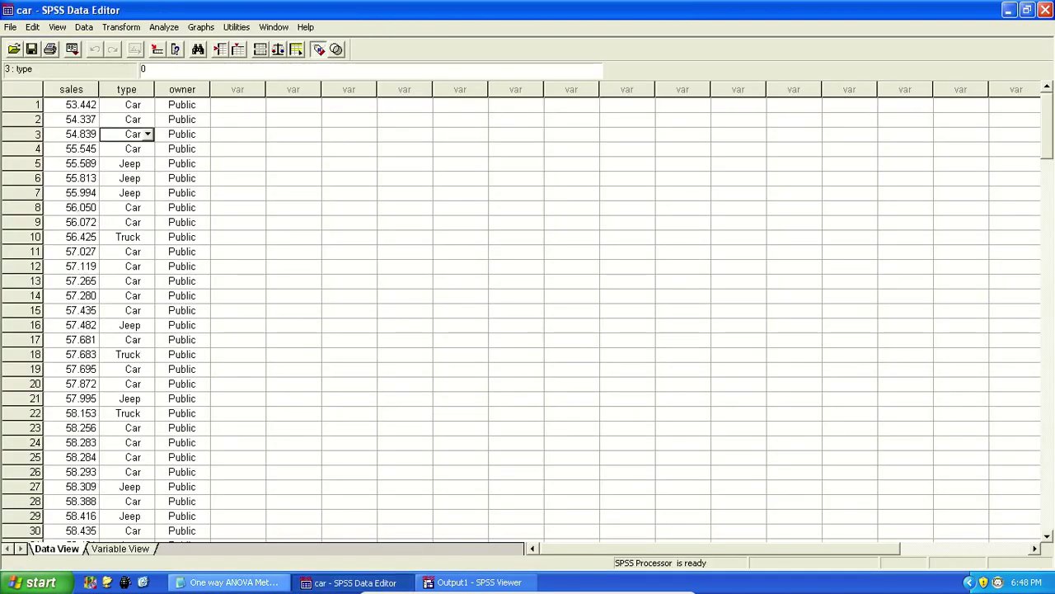
click(202, 583)
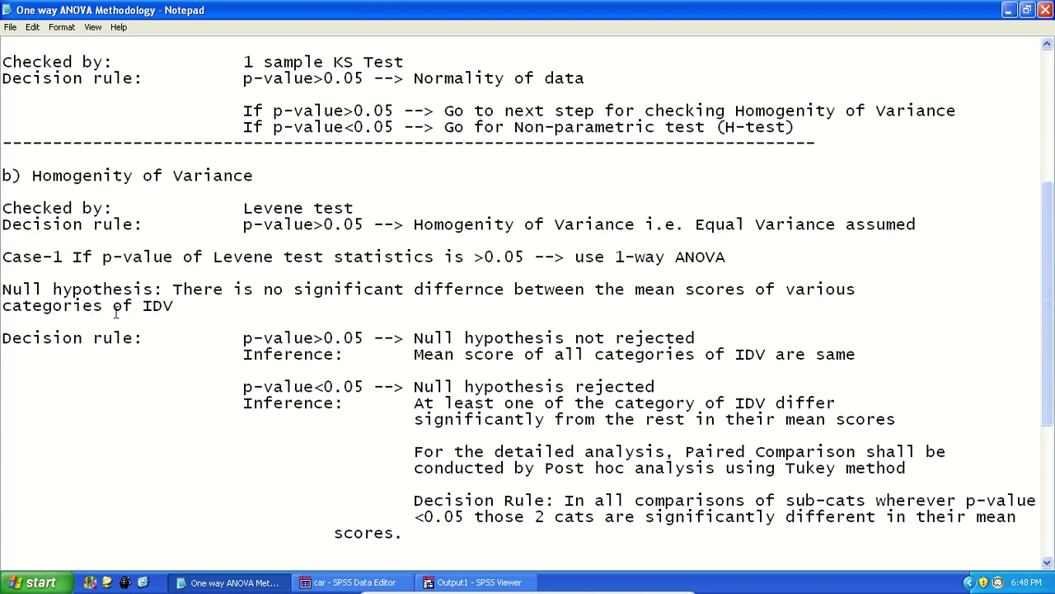
scroll(179, 305, down, 2)
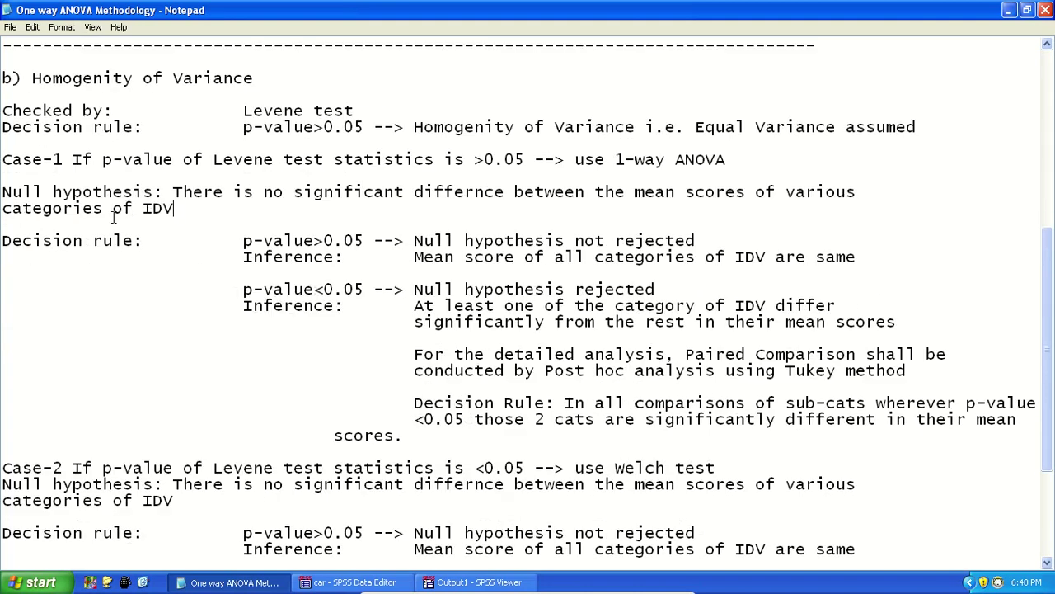
click(453, 584)
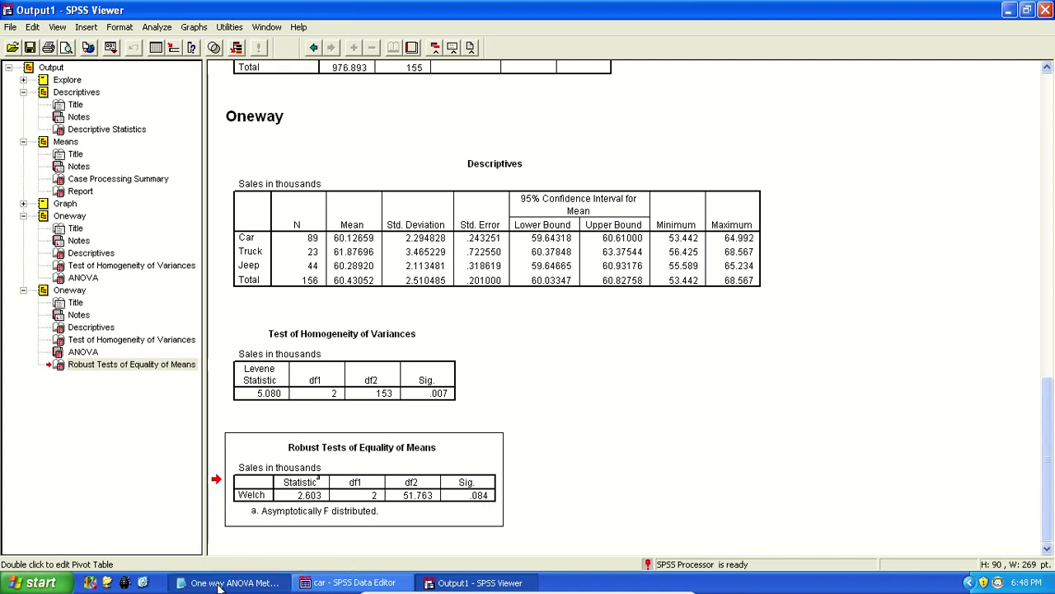
Step: Show the hidden ANOVA table of the newest Oneway output for comparison, hide it again, and select the Test of Homogeneity of Variances table
click(277, 583)
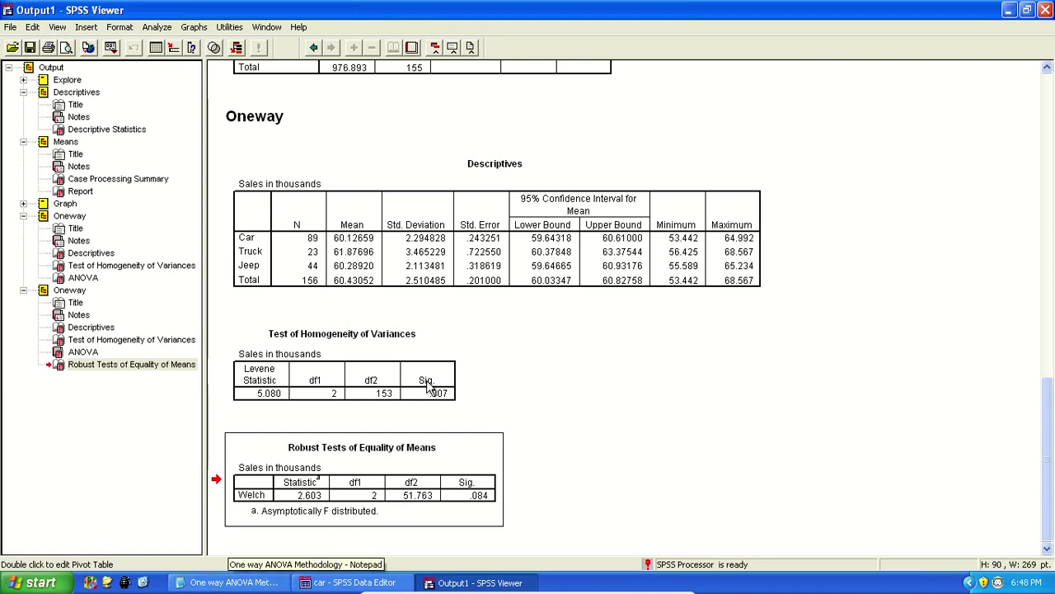
click(81, 352)
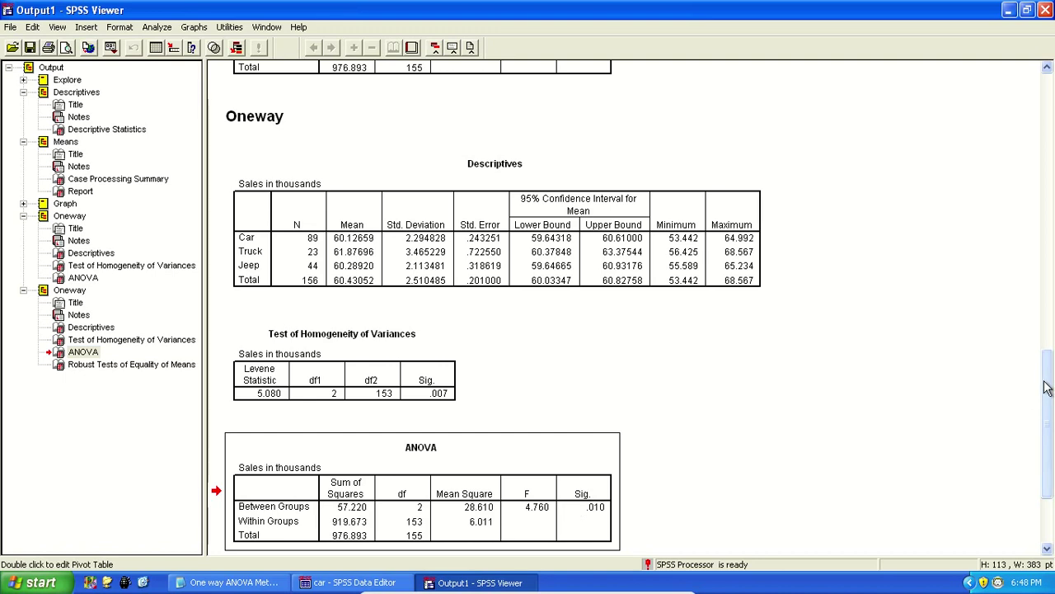
scroll(1047, 396, down, 3)
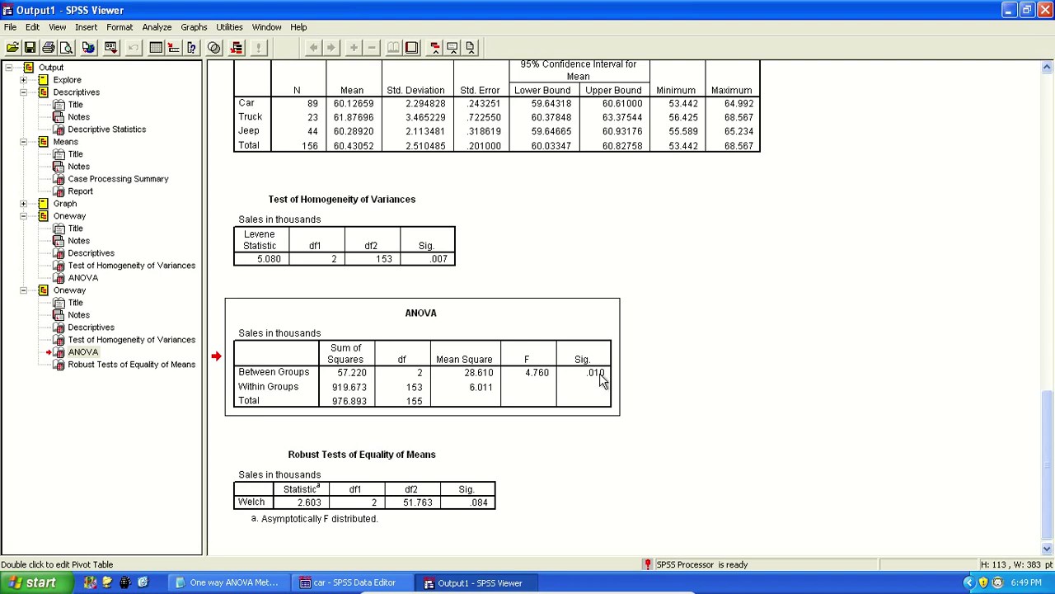
double_click(60, 353)
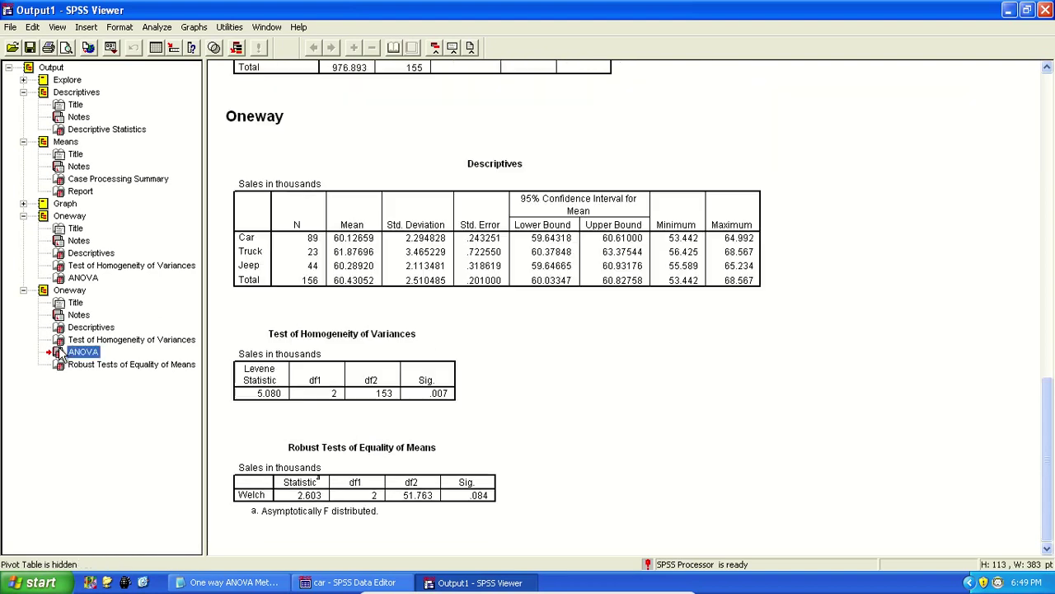
click(450, 377)
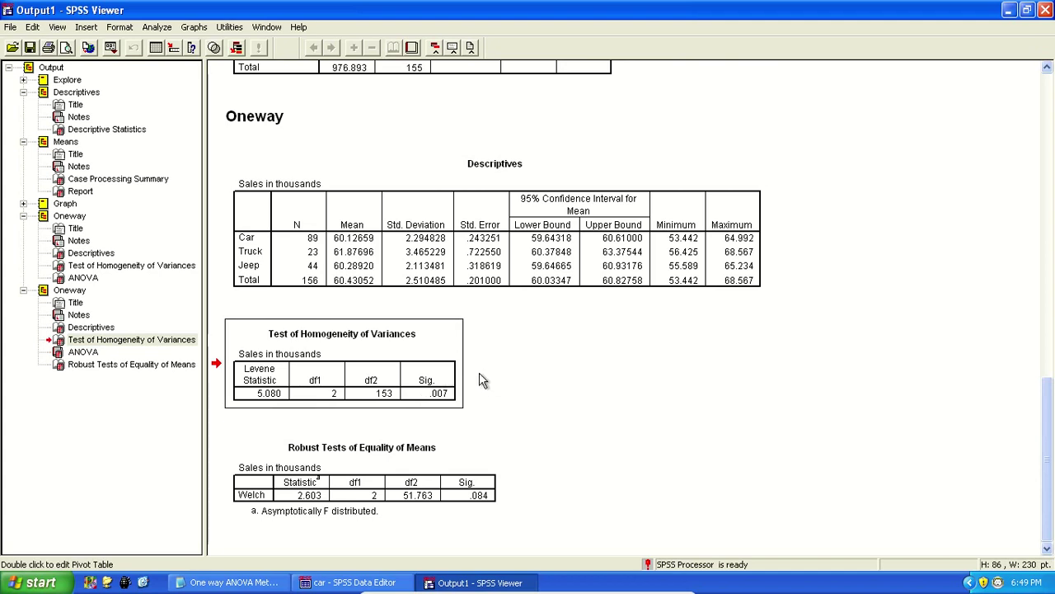
Step: Switch to the One way ANOVA Methodology notes in Notepad and highlight the Levene test decision rule about equal variance and the Case-1 section
click(233, 582)
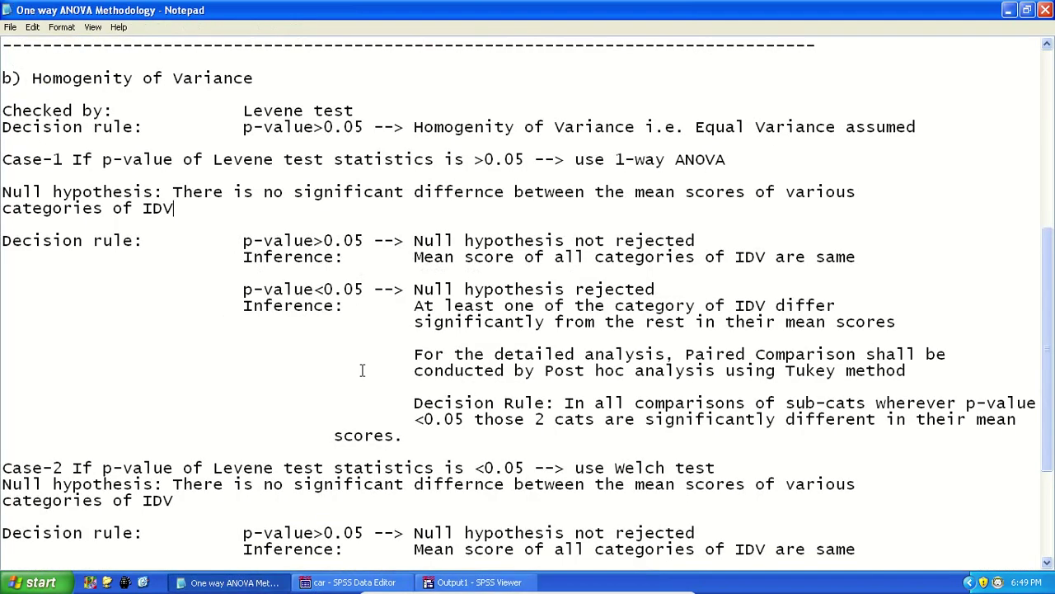
scroll(323, 441, down, 2)
scroll(299, 331, up, 1)
scroll(299, 331, up, 2)
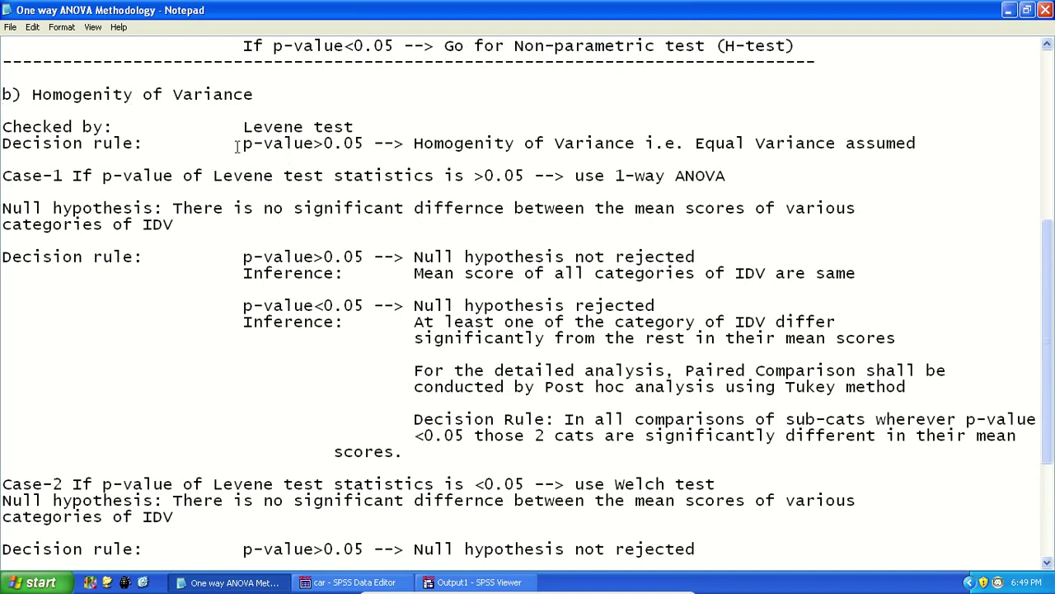
drag(242, 145, 723, 157)
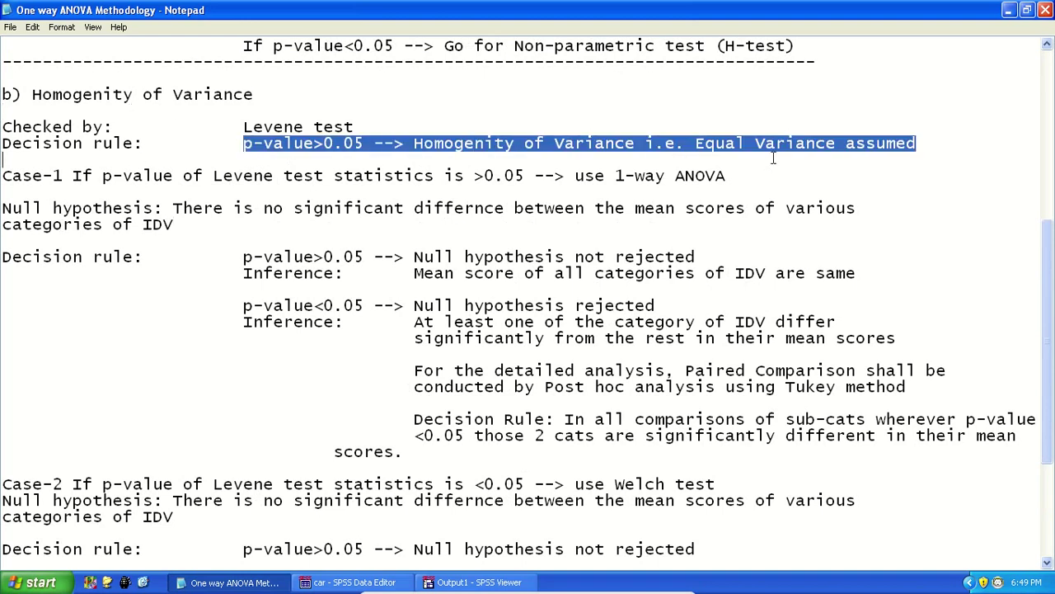
drag(492, 175, 531, 401)
click(530, 350)
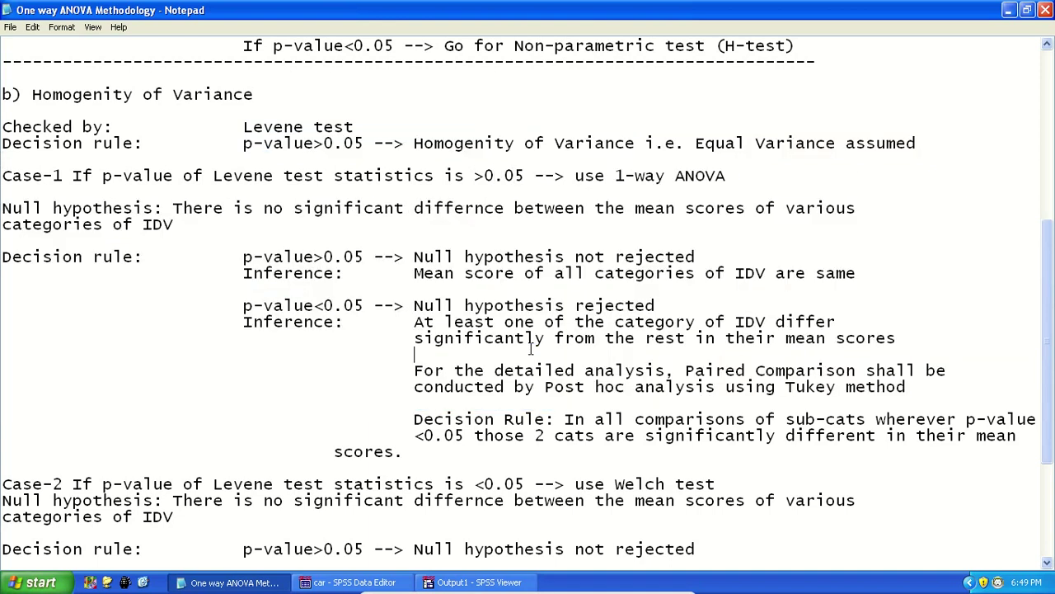
scroll(518, 355, down, 3)
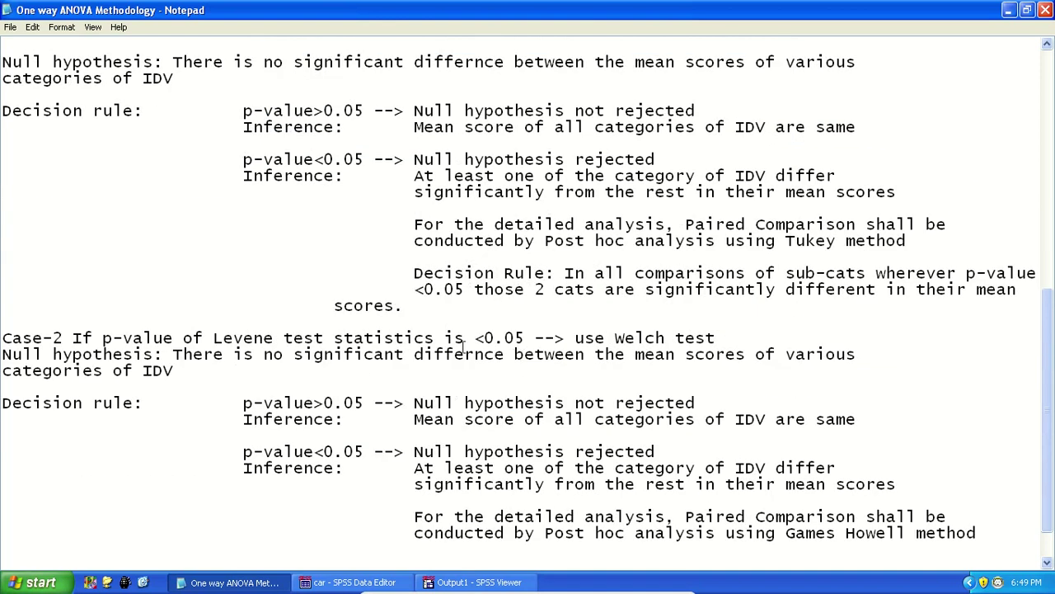
Step: Check the car data and the SPSS output, and highlight the Case-2 rule to use the Welch test in the notes
click(351, 582)
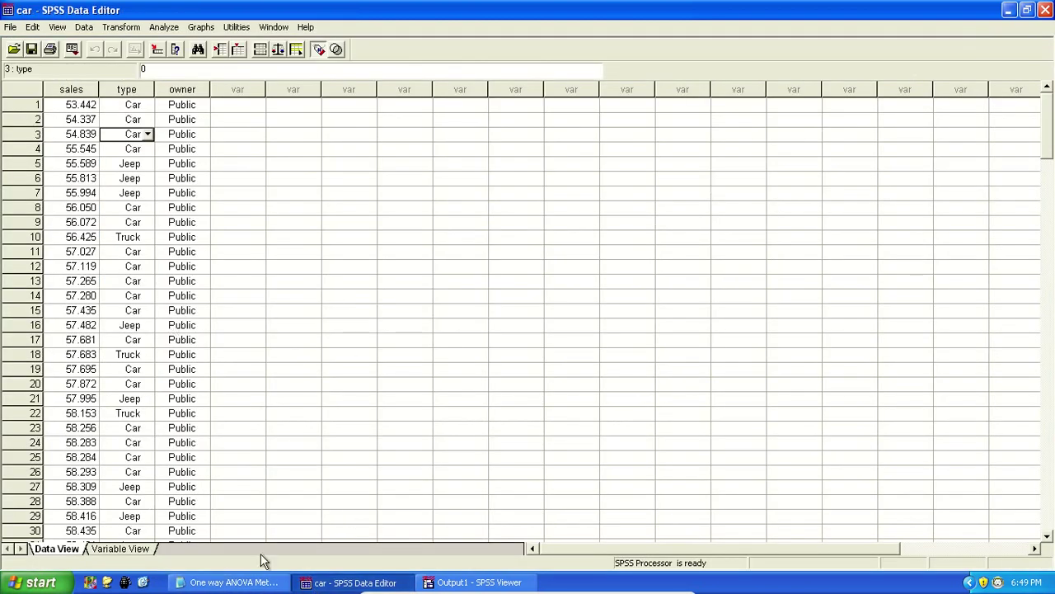
click(446, 582)
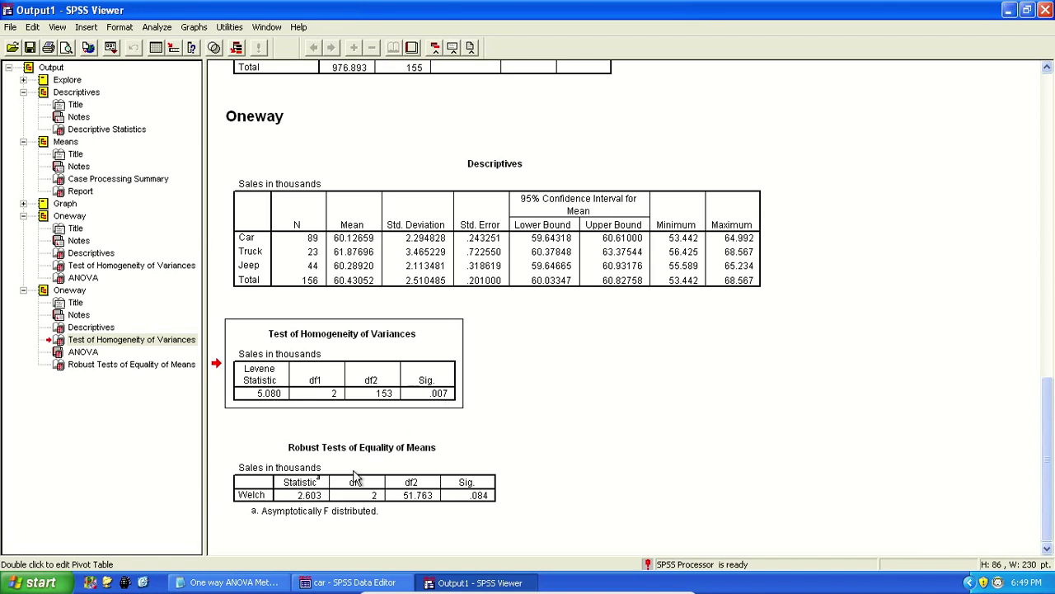
click(235, 582)
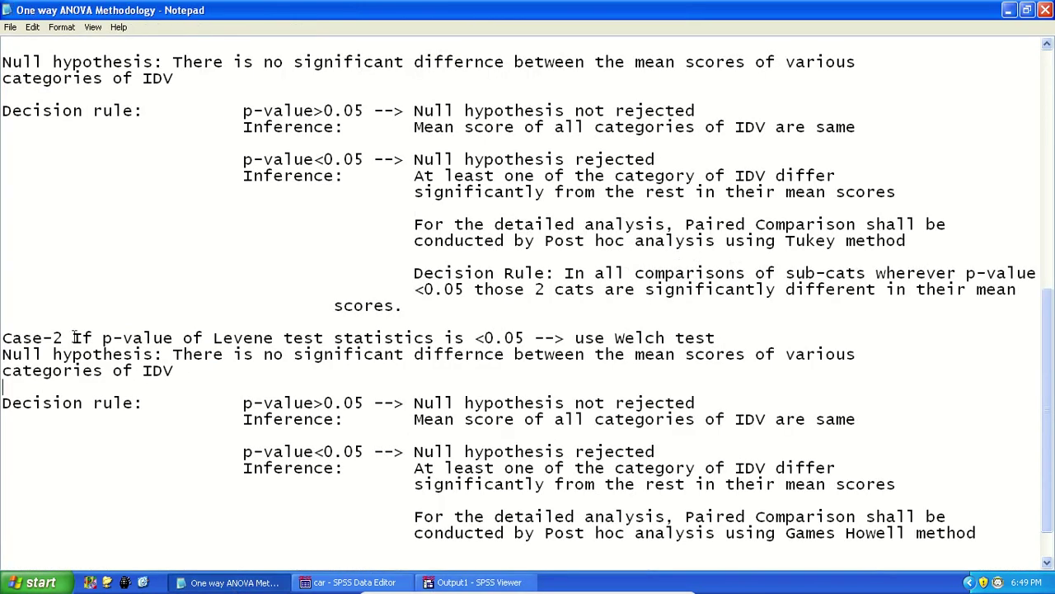
drag(68, 344, 736, 338)
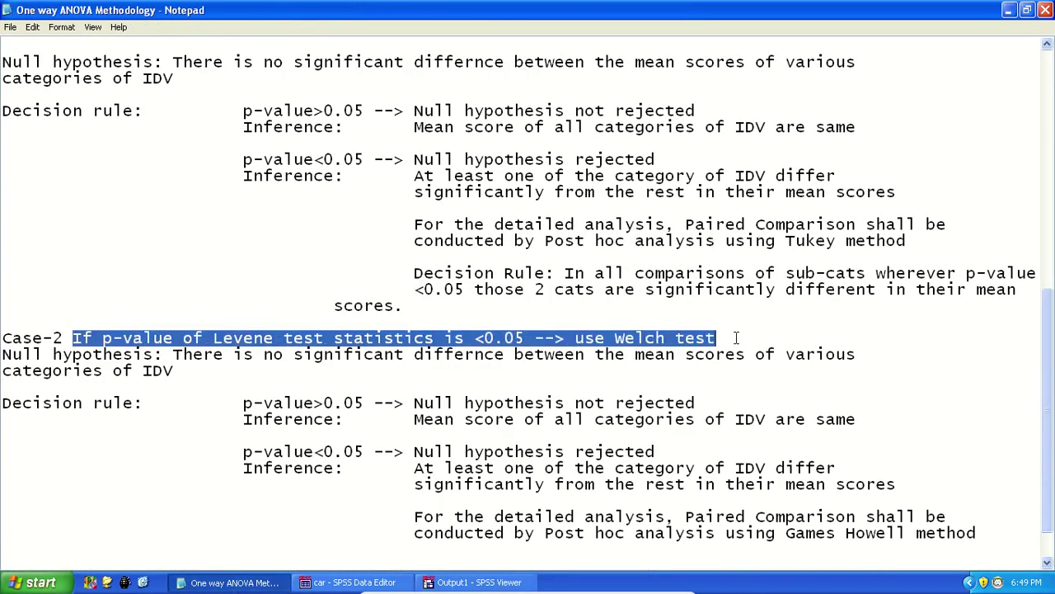
click(198, 371)
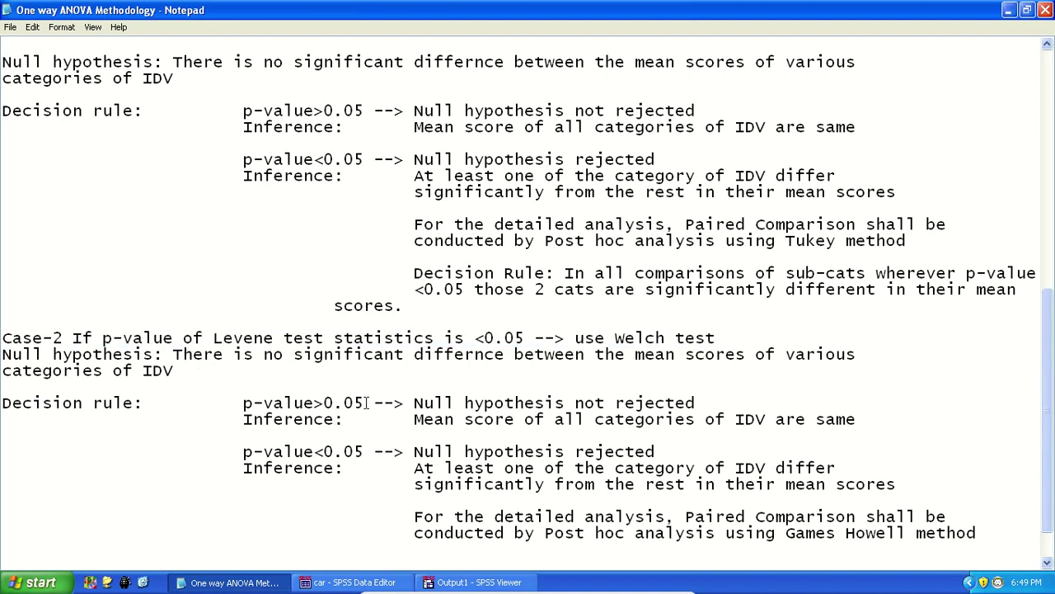
Step: Check the Welch significance in the SPSS output and highlight the Case-2 inference that mean scores of all IDV categories are same
click(450, 583)
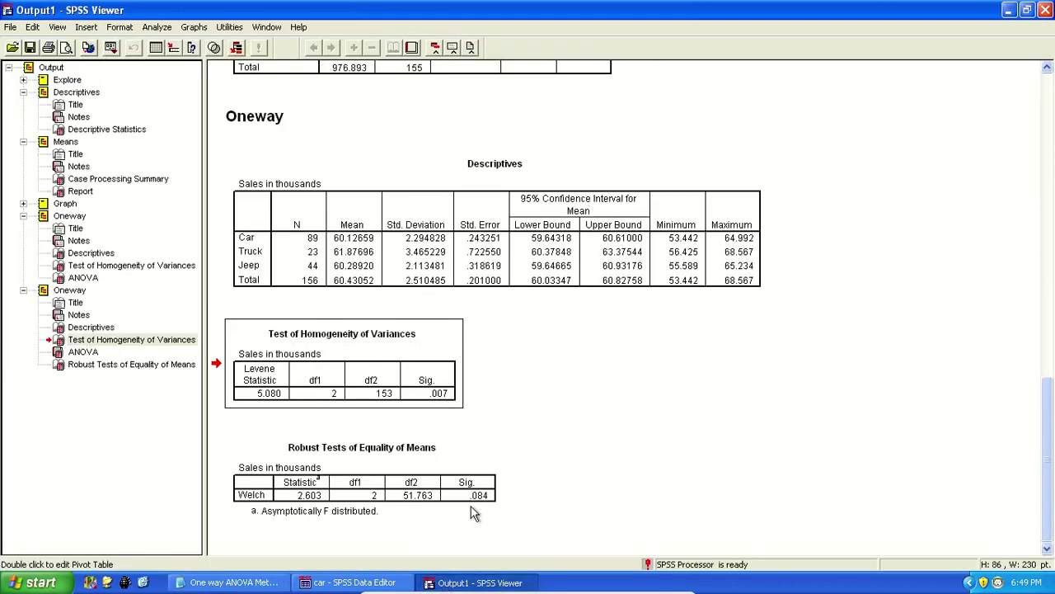
click(239, 582)
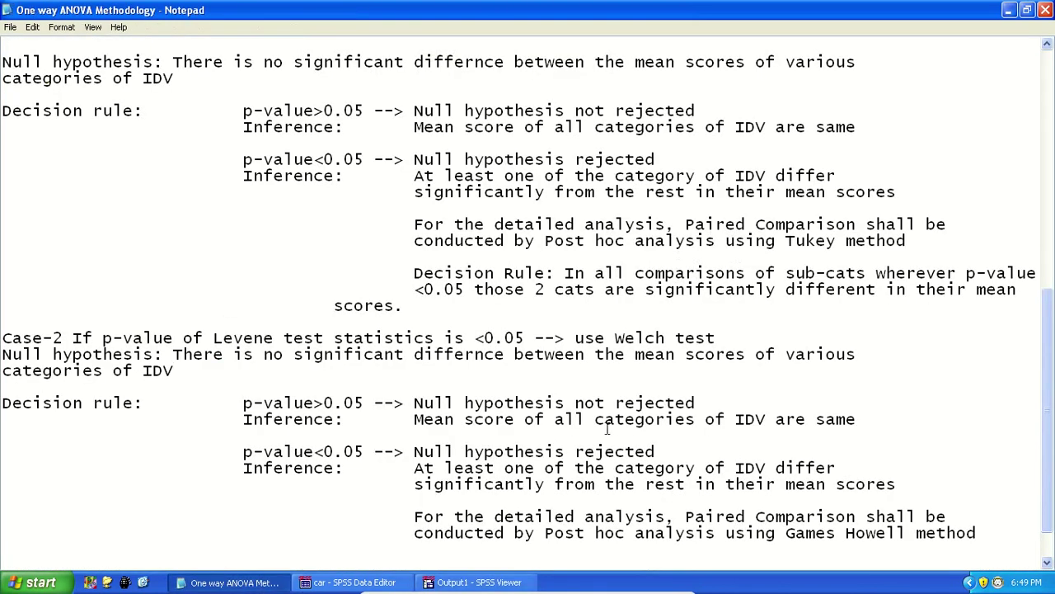
drag(415, 419, 763, 437)
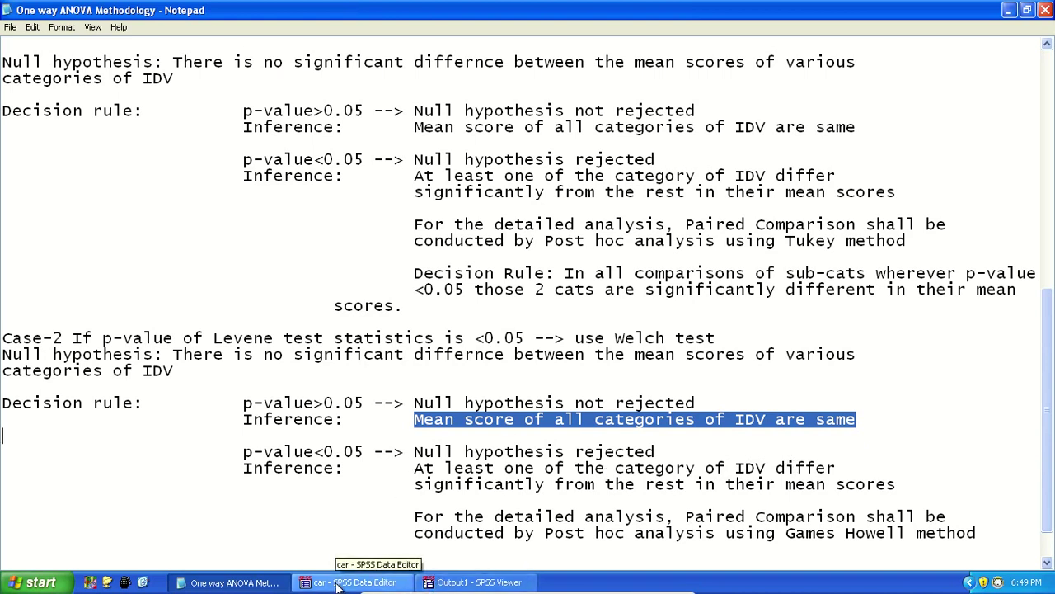
click(684, 419)
Step: Append the line "Null: A=B=C" at the end of the notes, followed by a block of blank lines
scroll(707, 435, down, 1)
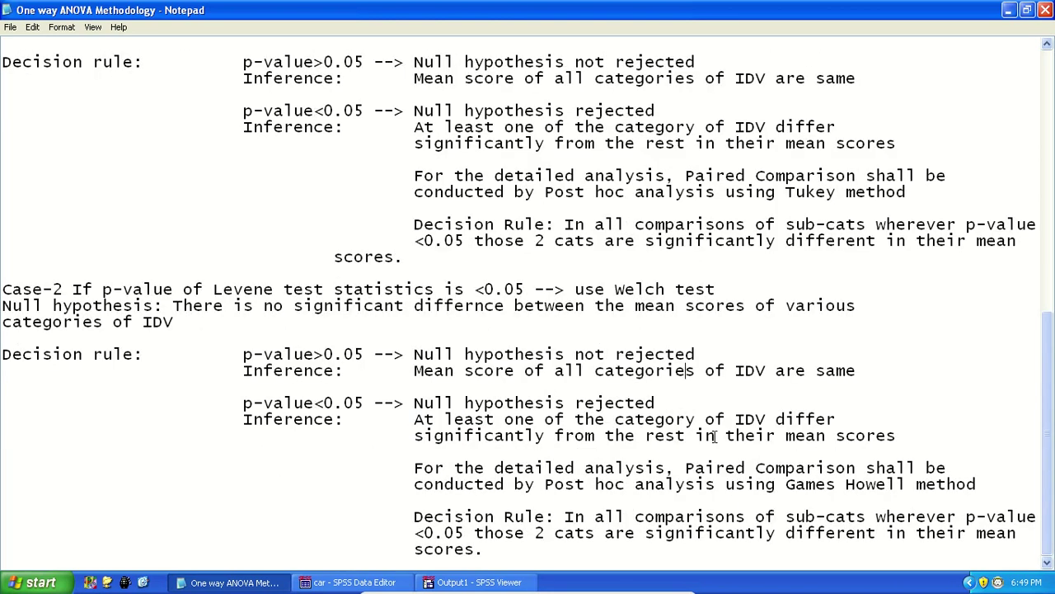
key(ctrl+End)
key(Return)
key(Return)
key(Return)
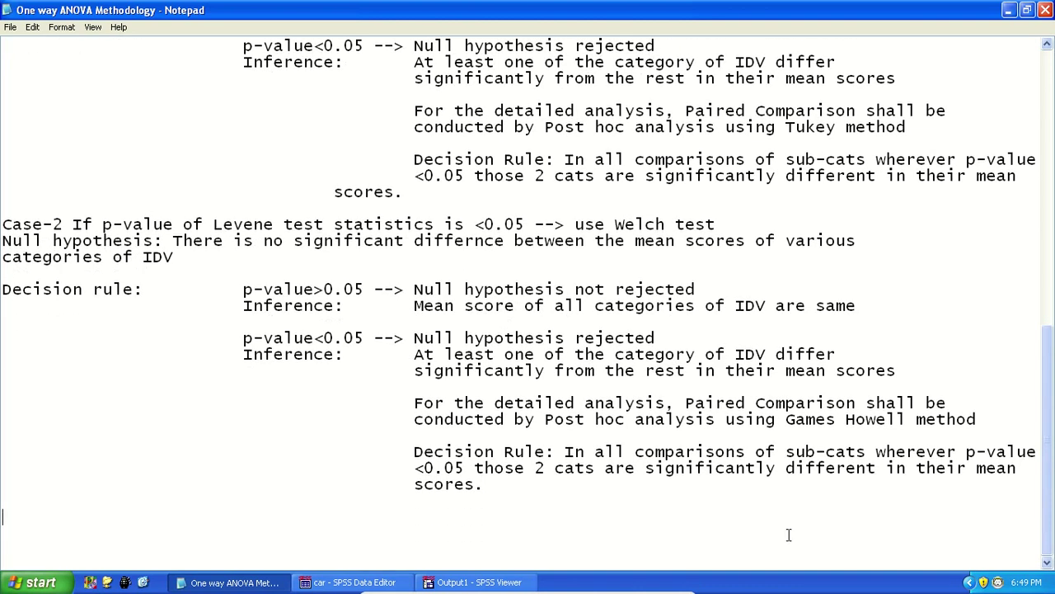
text(Null: A=B=)
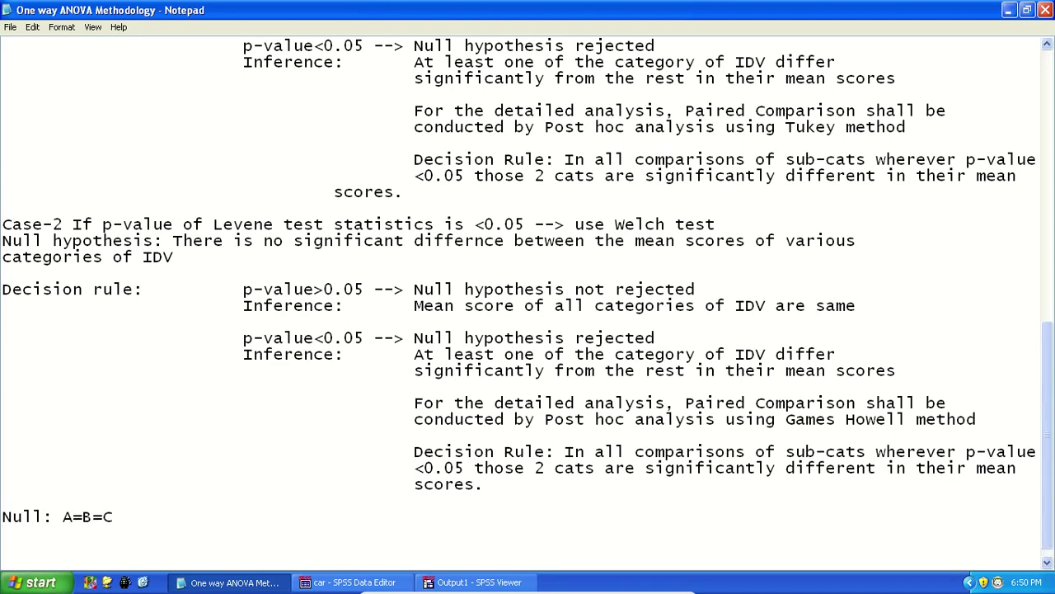
text(C)
key(Return)
key(Return)
key(Return)
key(Return)
key(Return)
key(Return)
key(Return)
key(Return)
key(Return)
key(Return)
key(Return)
key(Return)
key(Return)
key(Return)
key(Return)
key(Return)
key(Return)
key(Return)
key(Return)
key(Return)
key(Return)
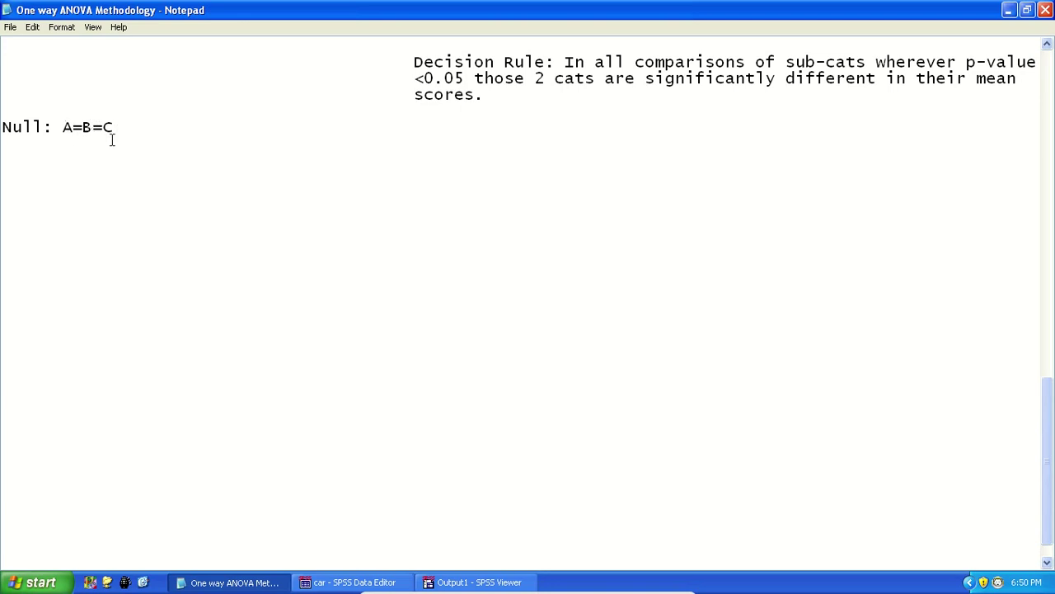
Step: Highlight the "Null: A=B=C" line and the Case-2 inference that at least one category of IDV differs significantly in mean scores
scroll(384, 197, up, 4)
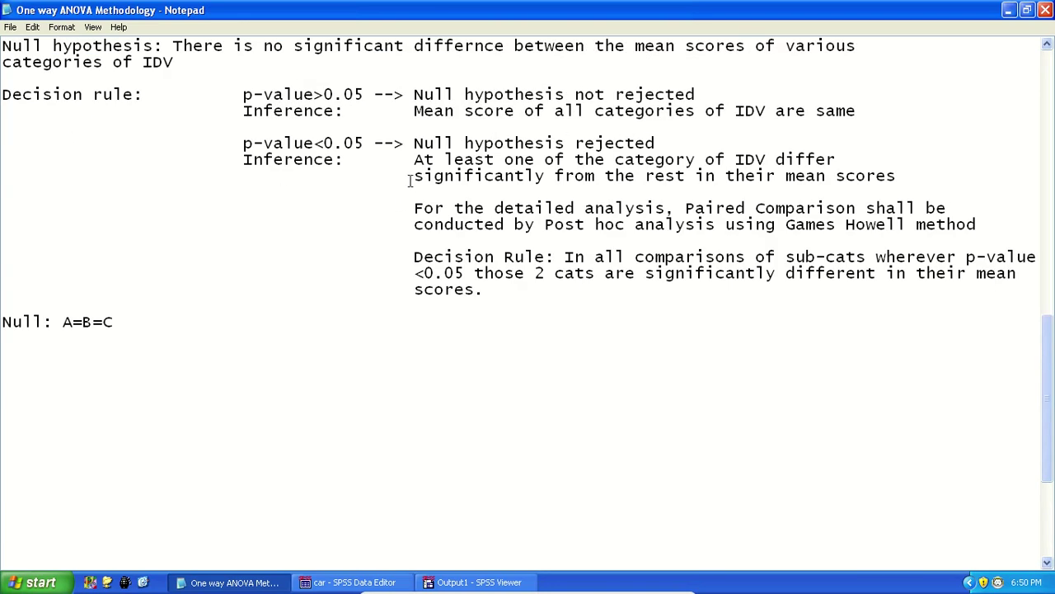
drag(128, 322, 5, 304)
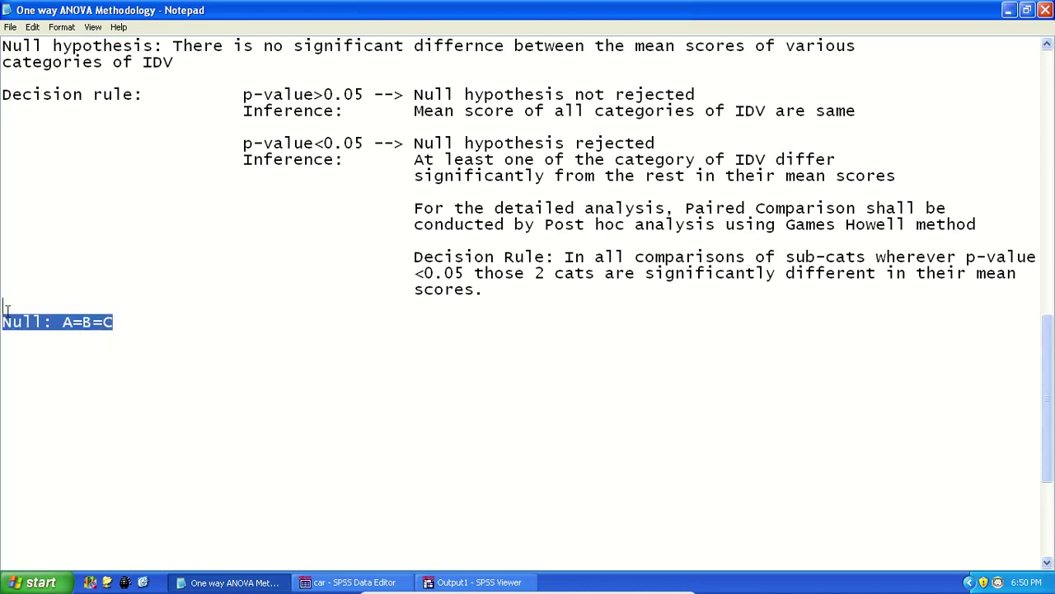
drag(412, 158, 930, 172)
click(685, 208)
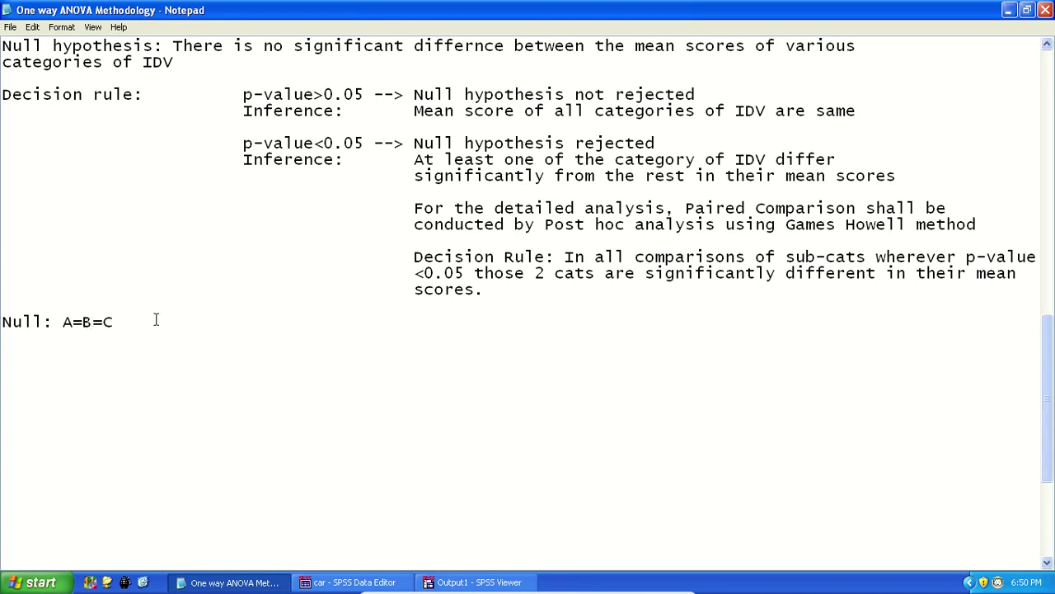
drag(417, 162, 906, 176)
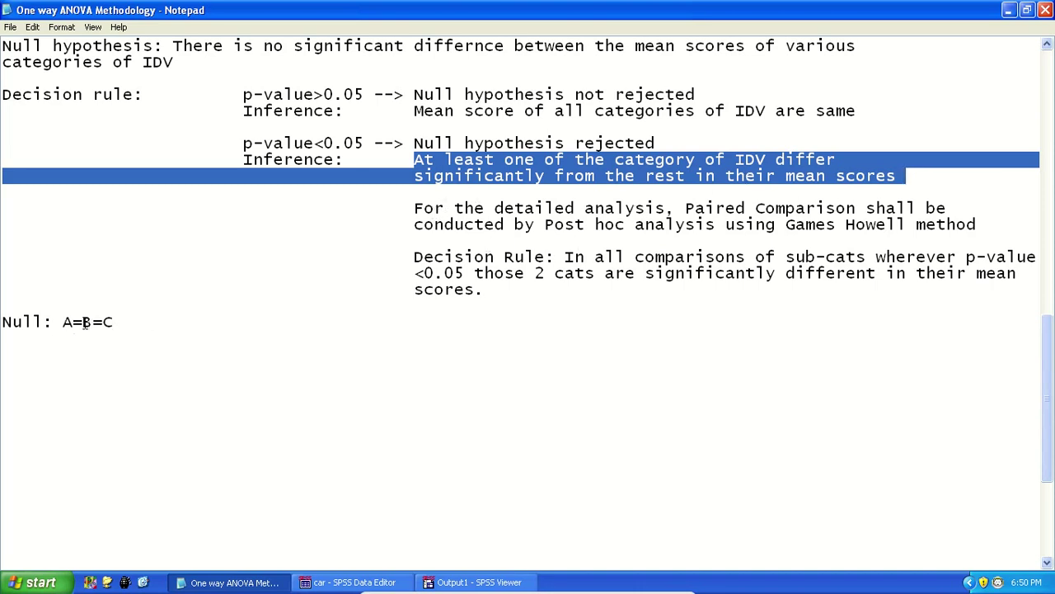
click(723, 242)
Step: Highlight "Equal Variance assumed" in the Levene decision rule and the Case-1 rule to use 1-way ANOVA
scroll(807, 370, up, 15)
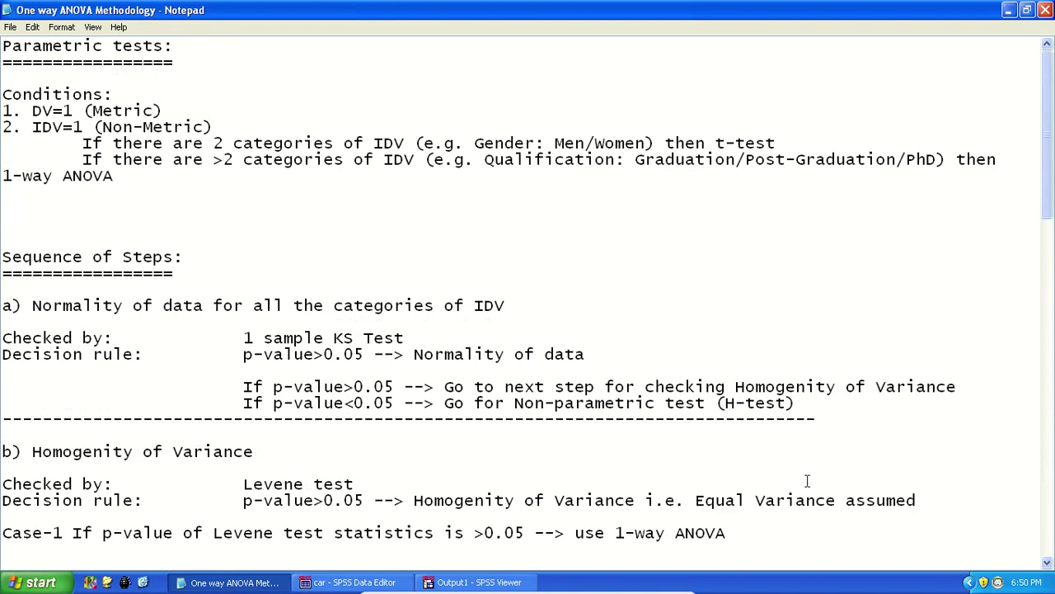
scroll(816, 426, down, 7)
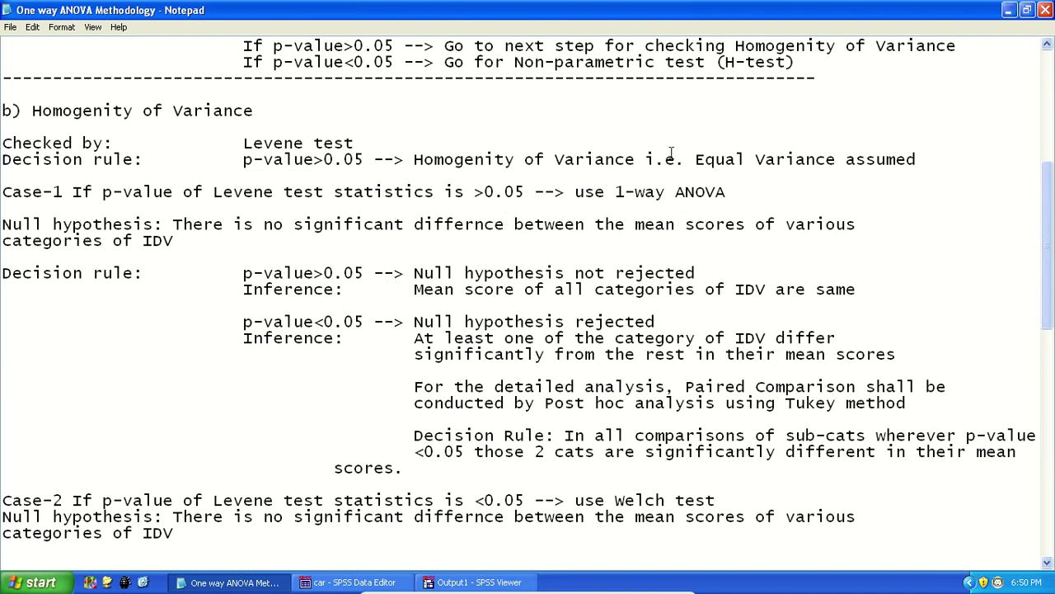
drag(687, 159, 933, 157)
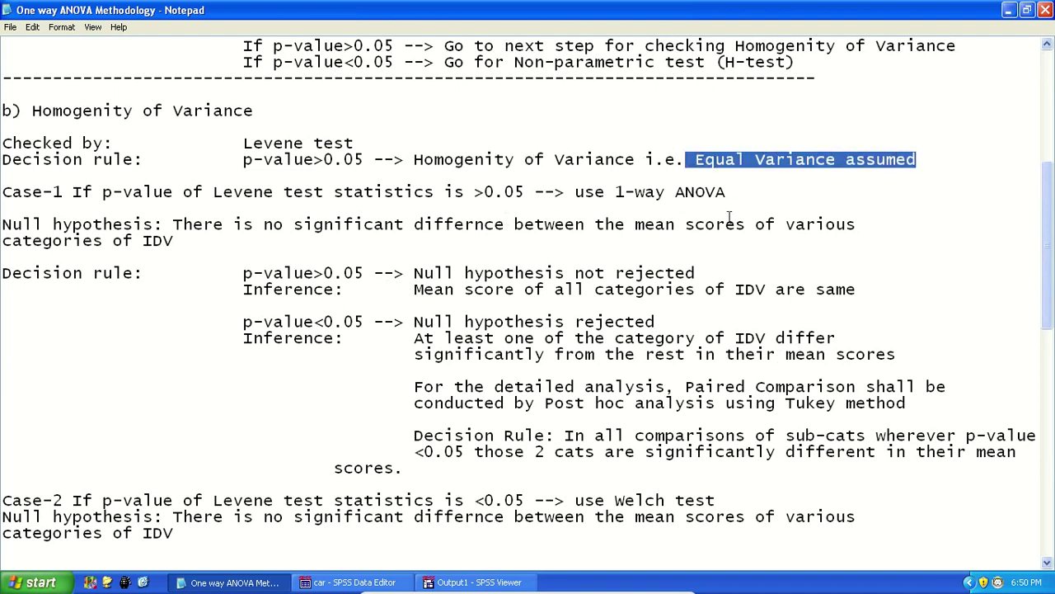
scroll(730, 213, down, 1)
click(581, 143)
key(Home)
key(shift+Down)
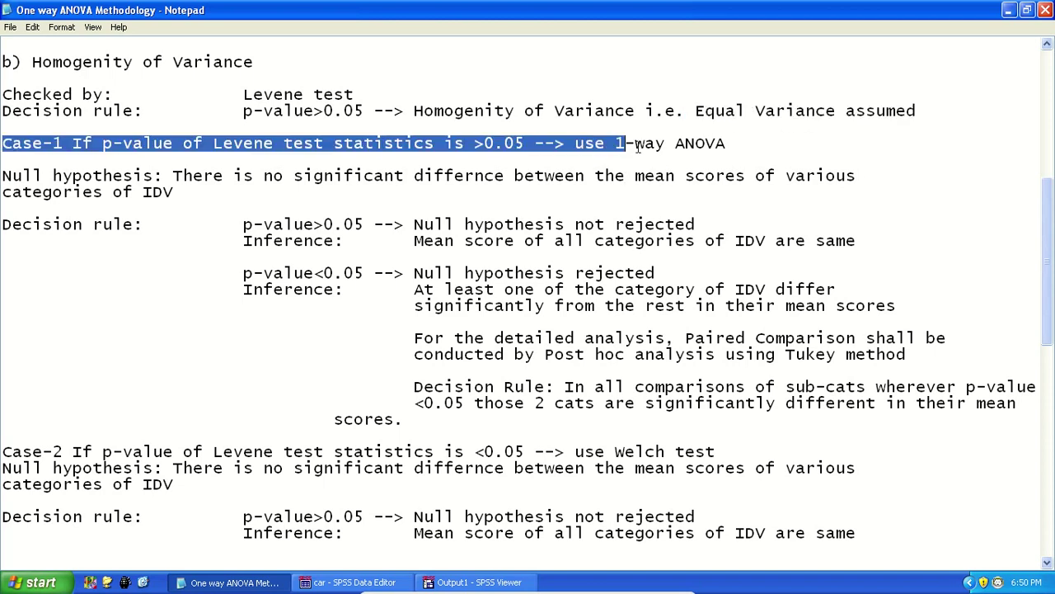
Step: Highlight the Tukey method under Case-1, and the Welch test and Games Howell method under Case-2
scroll(671, 285, down, 3)
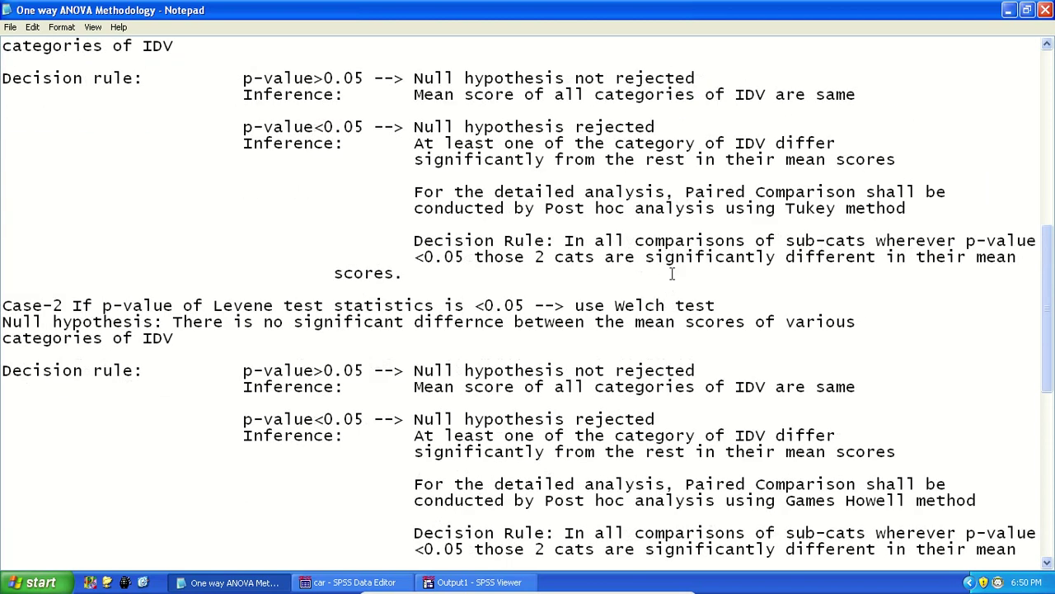
scroll(641, 294, up, 2)
drag(786, 305, 917, 311)
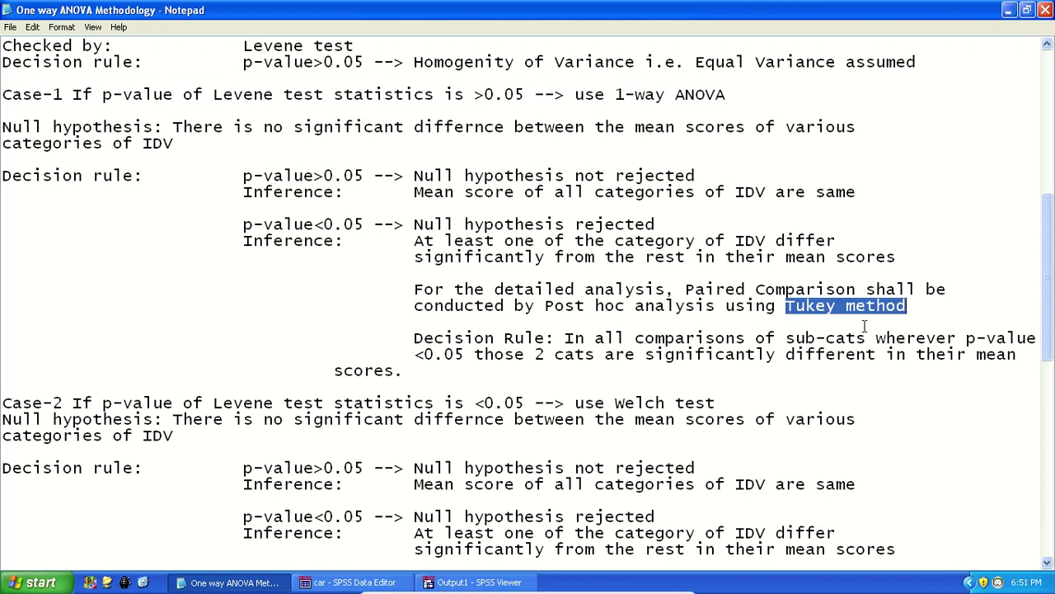
scroll(632, 278, down, 4)
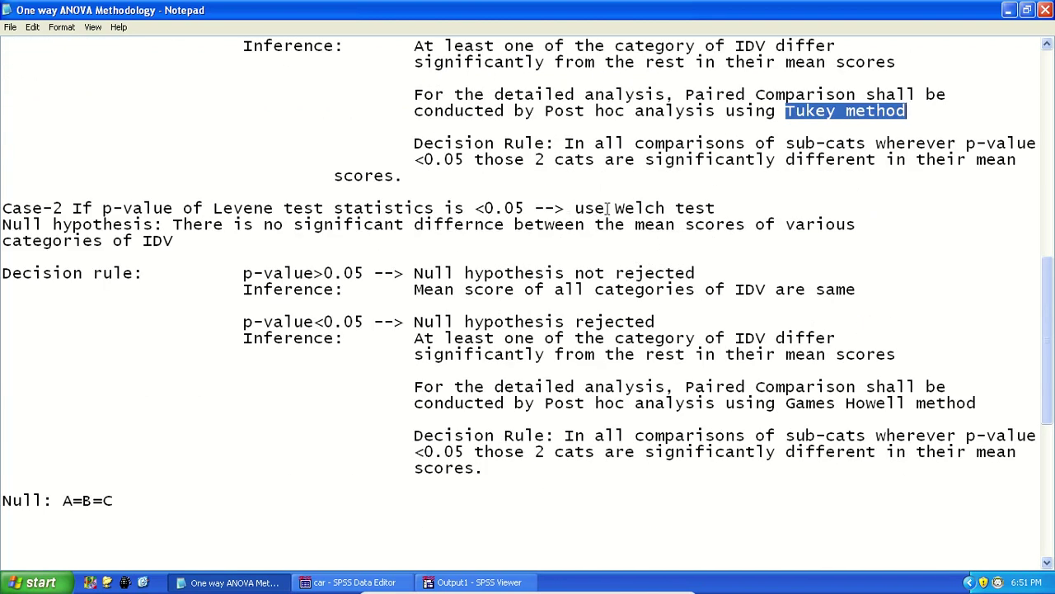
drag(608, 208, 728, 211)
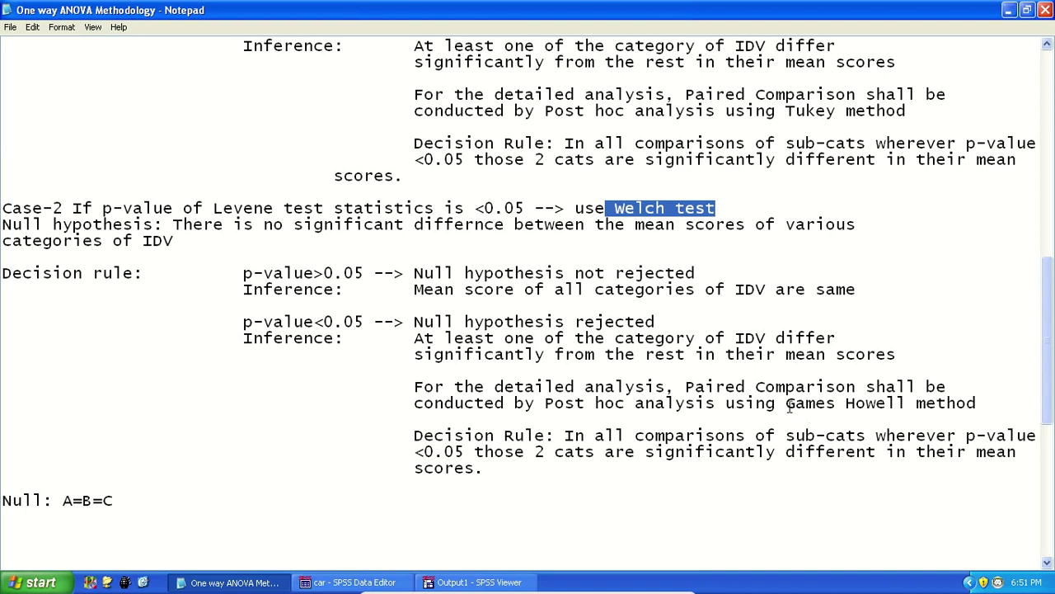
drag(789, 408, 940, 403)
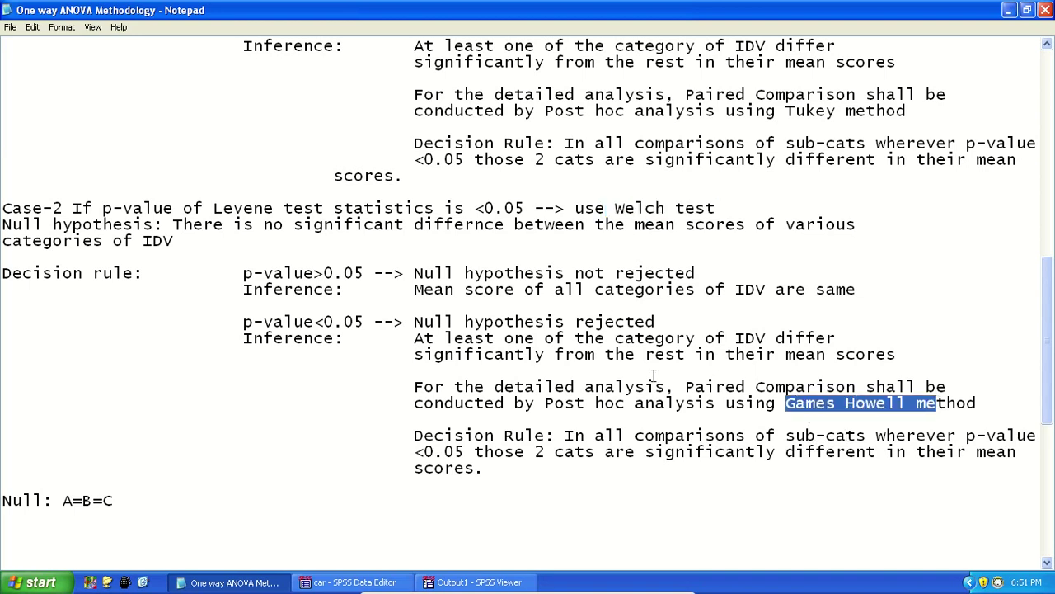
Step: Switch to the SPSS output and examine the significance values in the Levene and Welch tables of the second Oneway analysis
click(338, 583)
click(428, 583)
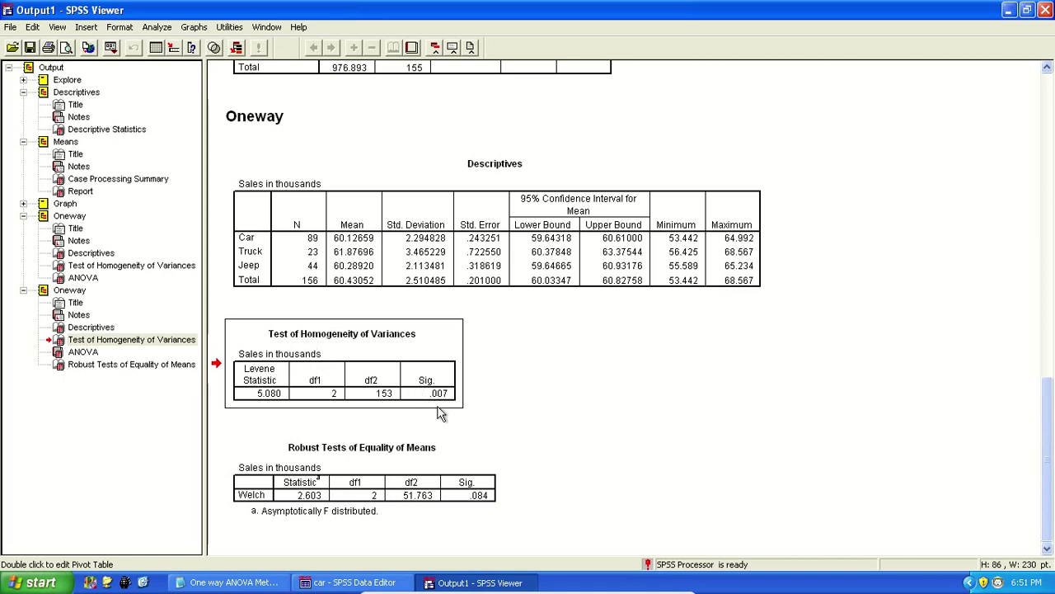
click(478, 503)
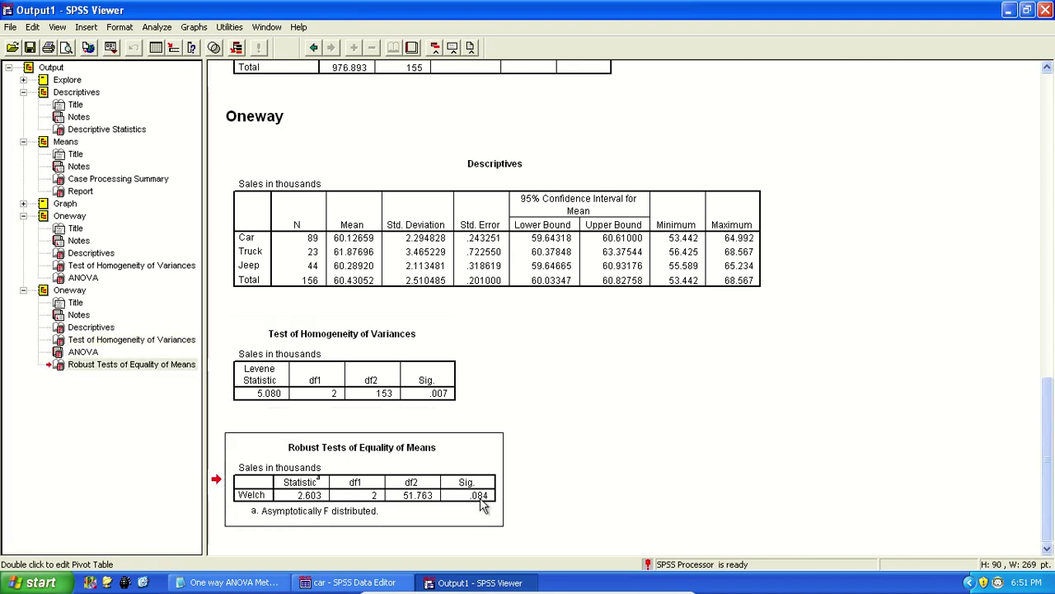
Step: Try the Games-Howell post hoc option in the One-Way ANOVA setup and cancel without running the analysis
click(110, 47)
click(132, 67)
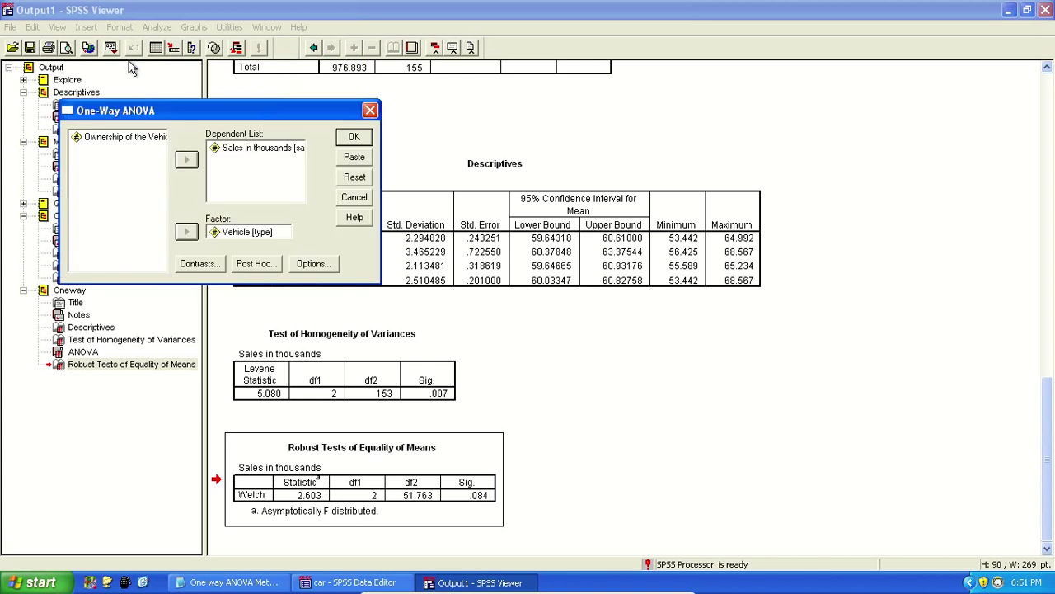
click(255, 264)
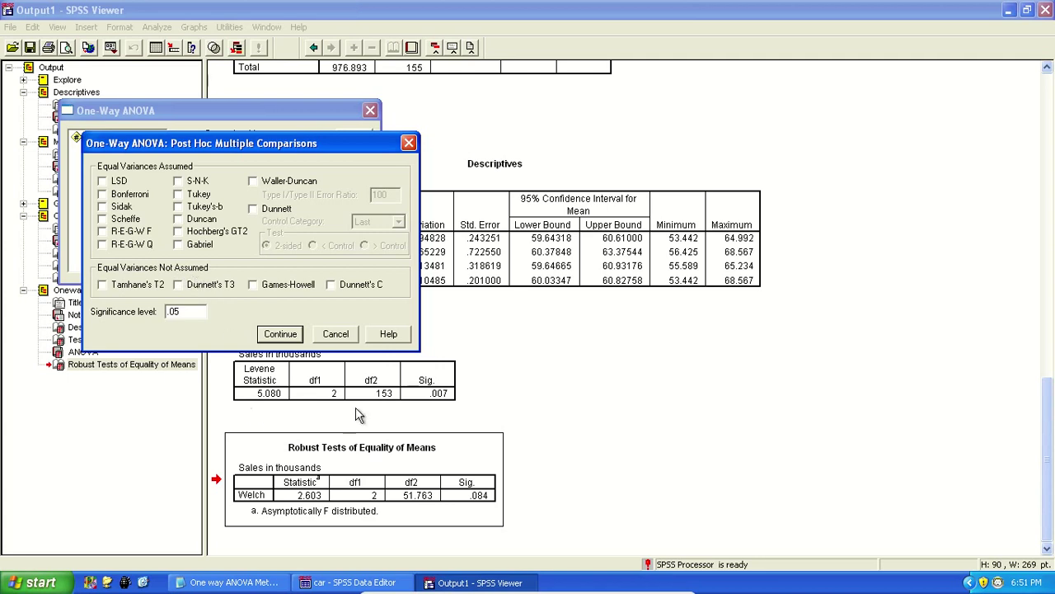
drag(303, 145, 353, 78)
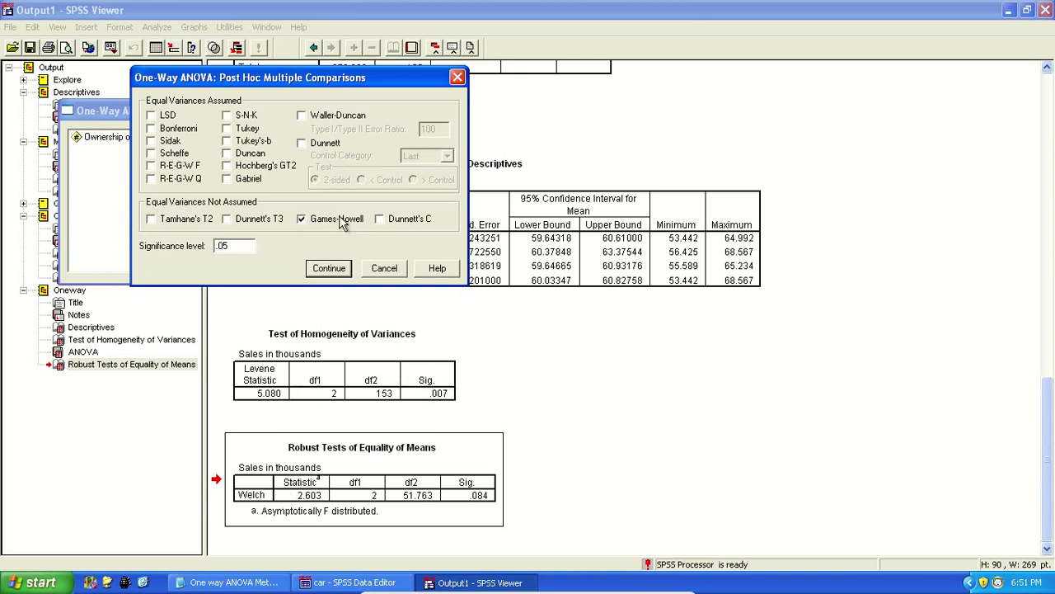
click(385, 269)
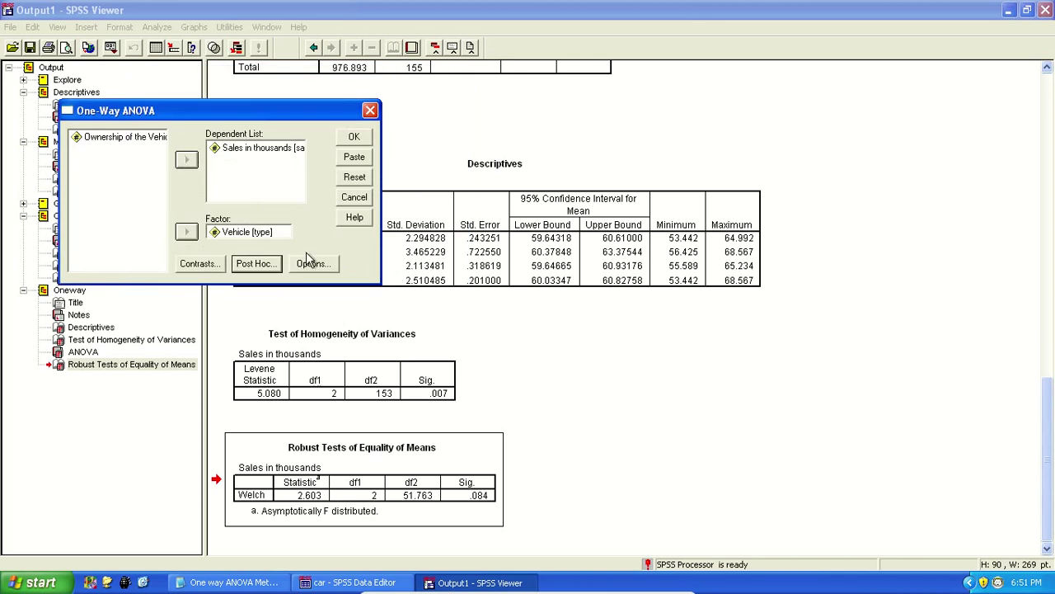
click(370, 110)
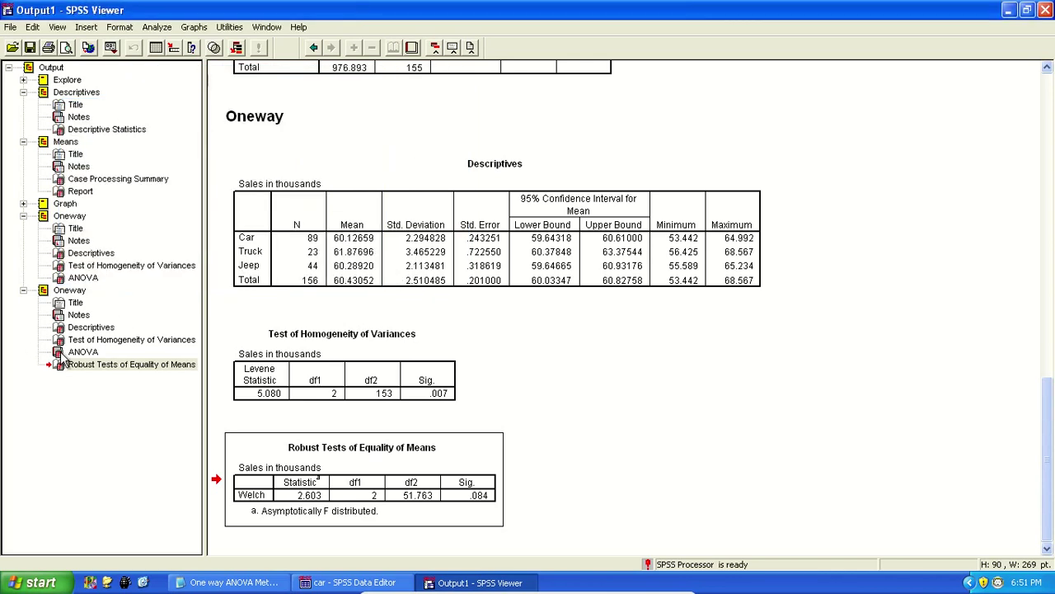
Step: Show the hidden ANOVA table in the second Oneway output and select it for comparison with the Levene test
click(64, 353)
click(350, 382)
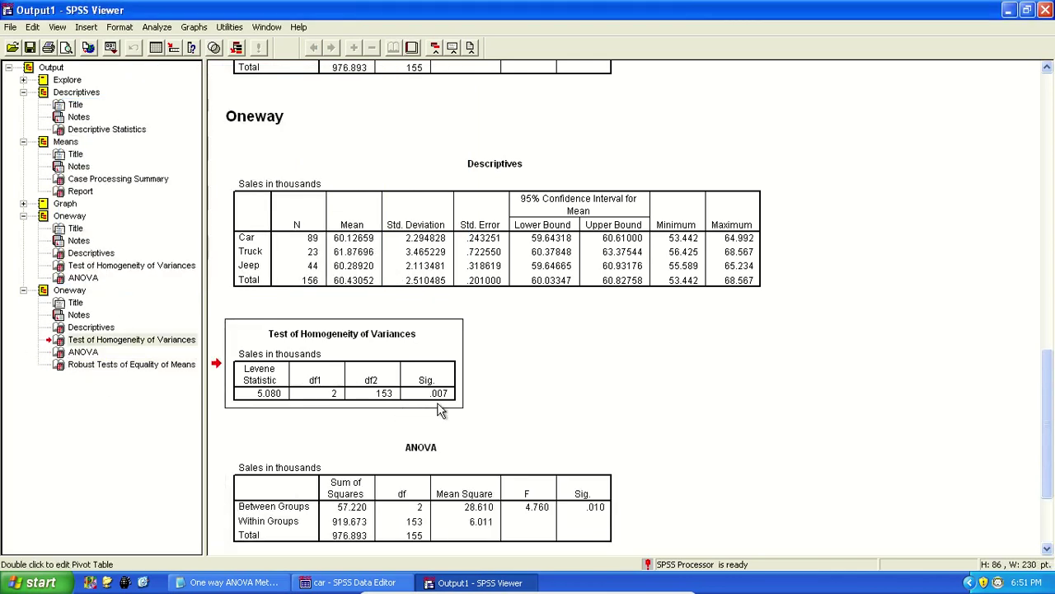
scroll(494, 396, down, 5)
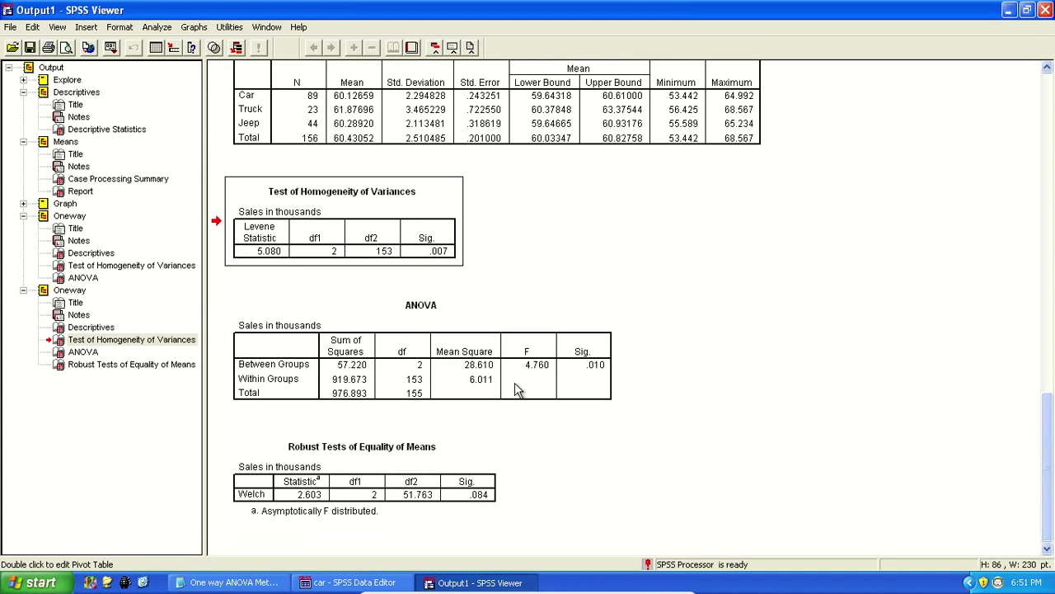
click(521, 391)
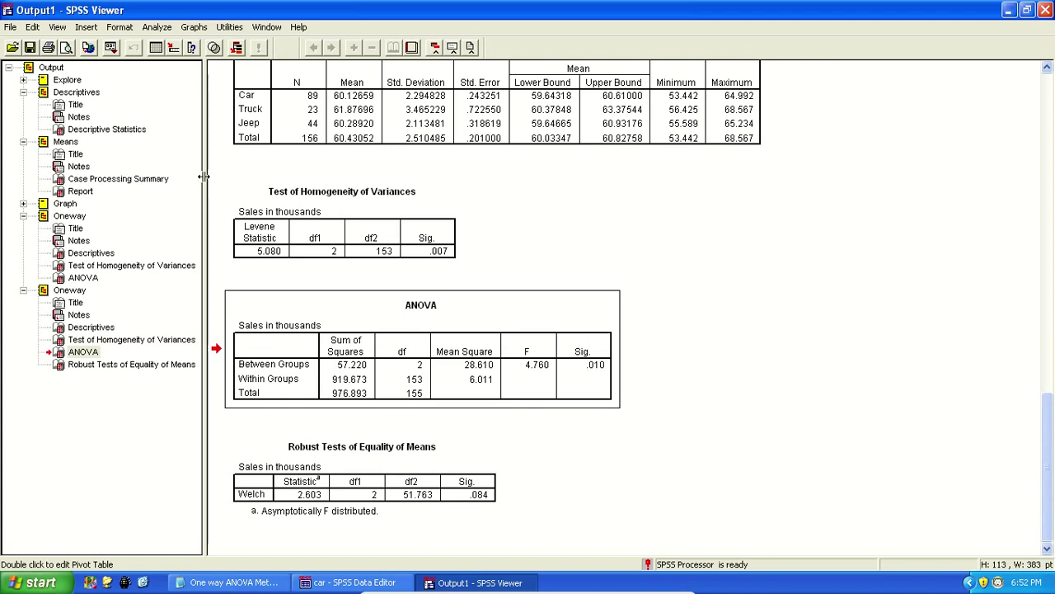
Step: Try the Tukey post hoc option under equal variances assumed and close the One-Way ANOVA setup without running it
click(112, 48)
click(131, 64)
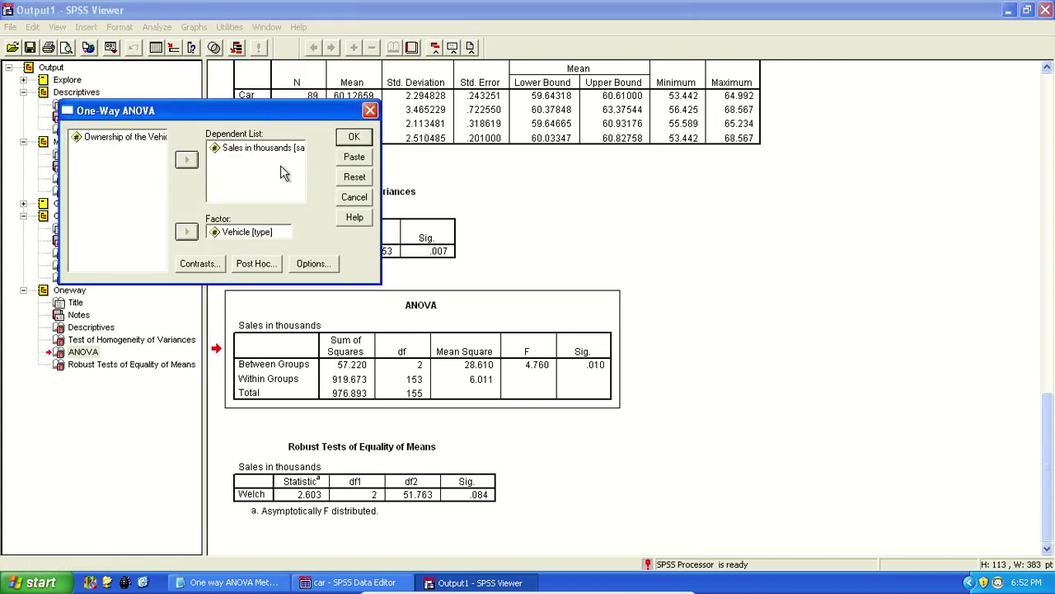
key(alt+h)
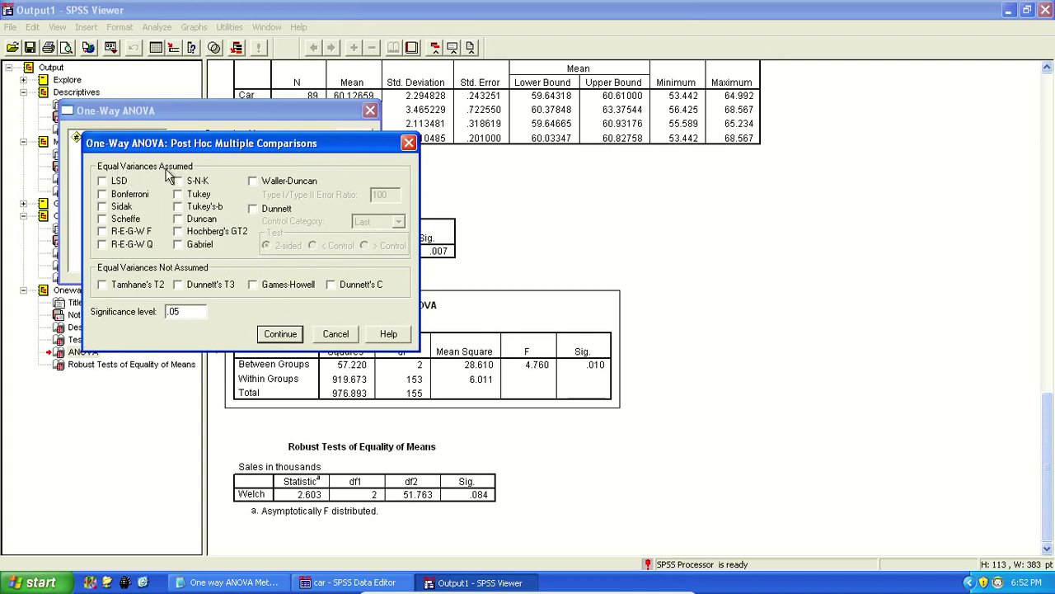
click(200, 198)
click(122, 183)
click(200, 199)
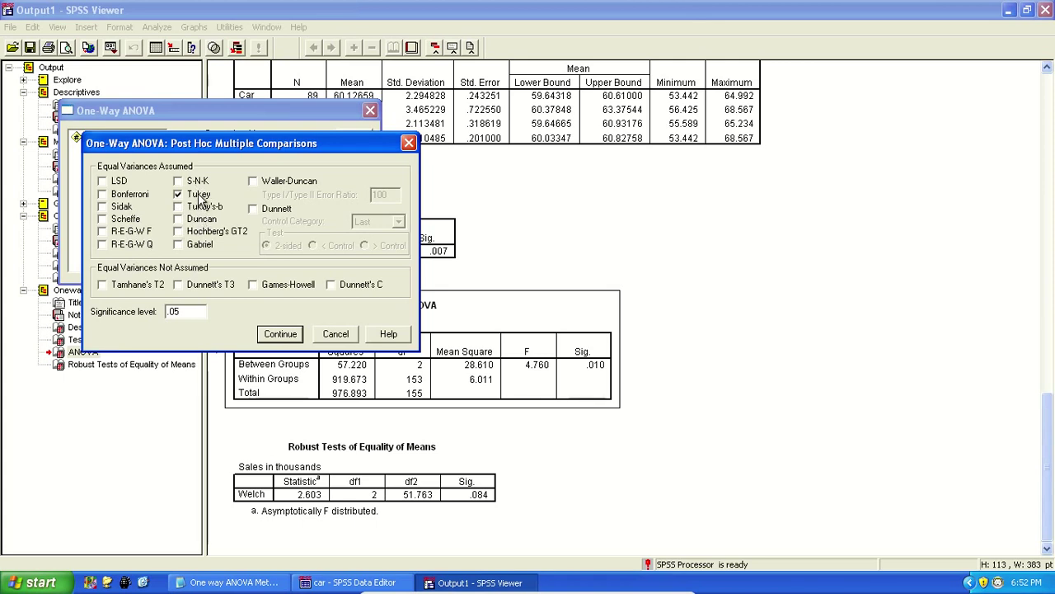
key(Return)
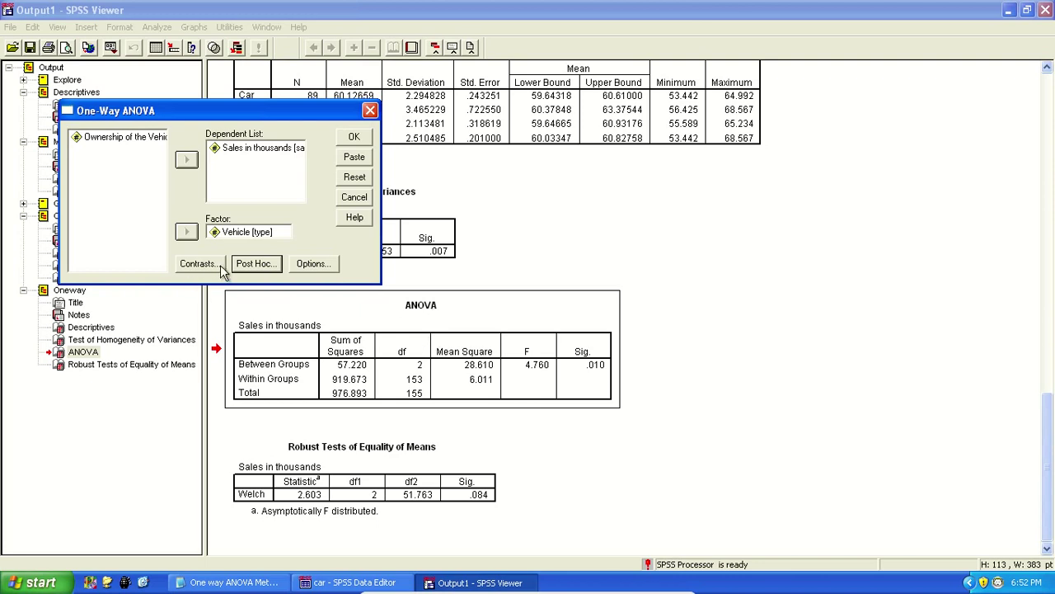
click(370, 110)
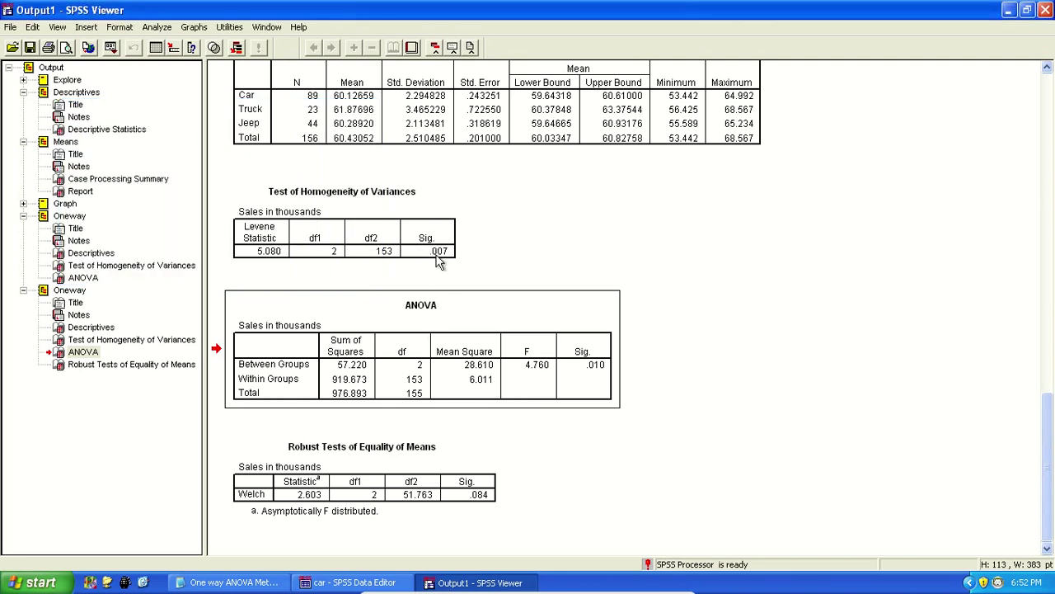
Step: Edit the Sig. cell of the second Test of Homogeneity of Variances table so that it reads .087
double_click(440, 258)
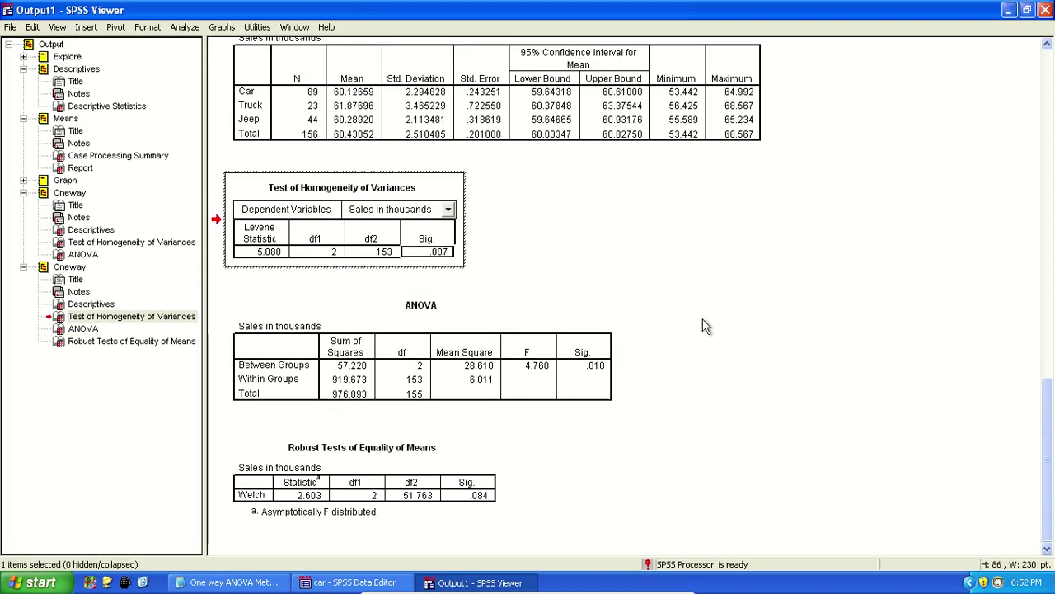
double_click(445, 252)
key(End)
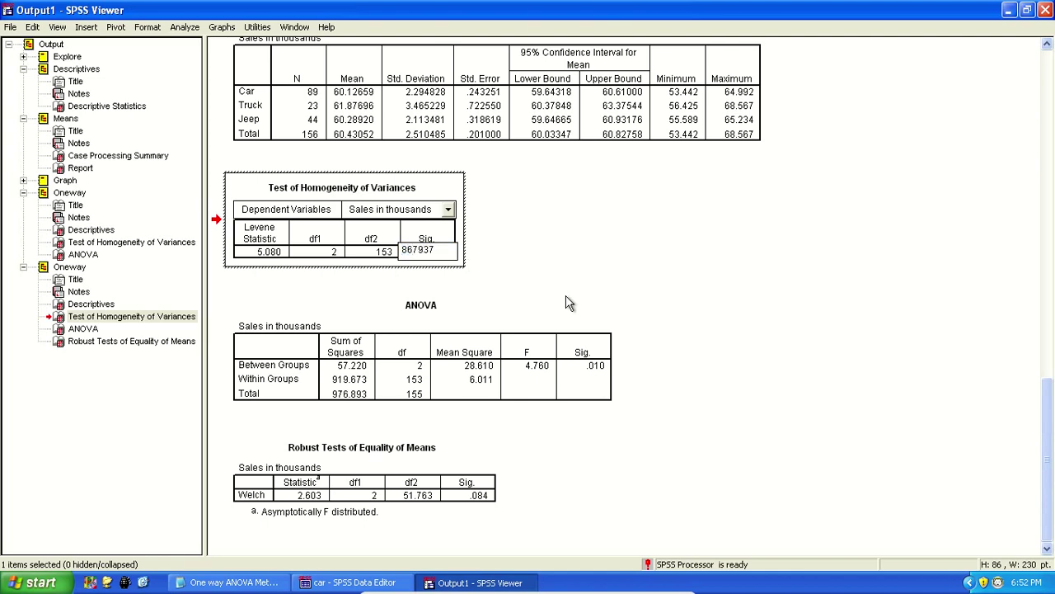
key(Escape)
key(Return)
key(Home)
key(Right)
key(Right)
key(Right)
key(shift+Right)
text(8)
click(565, 263)
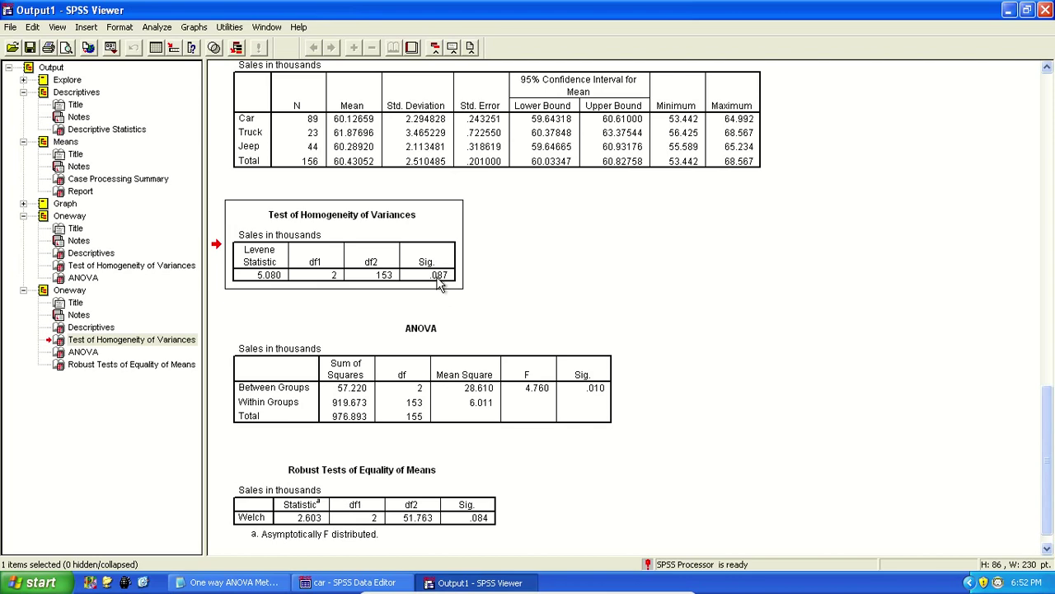
Step: Hide the Robust Tests of Equality of Means table in the second Oneway output, leaving the ANOVA table selected
click(470, 410)
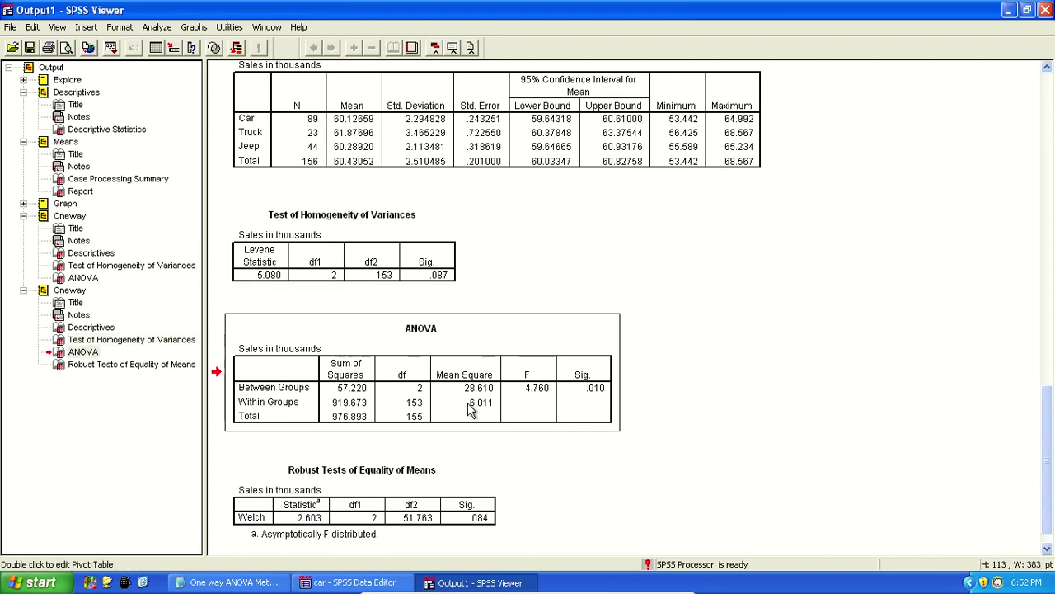
click(60, 368)
click(488, 500)
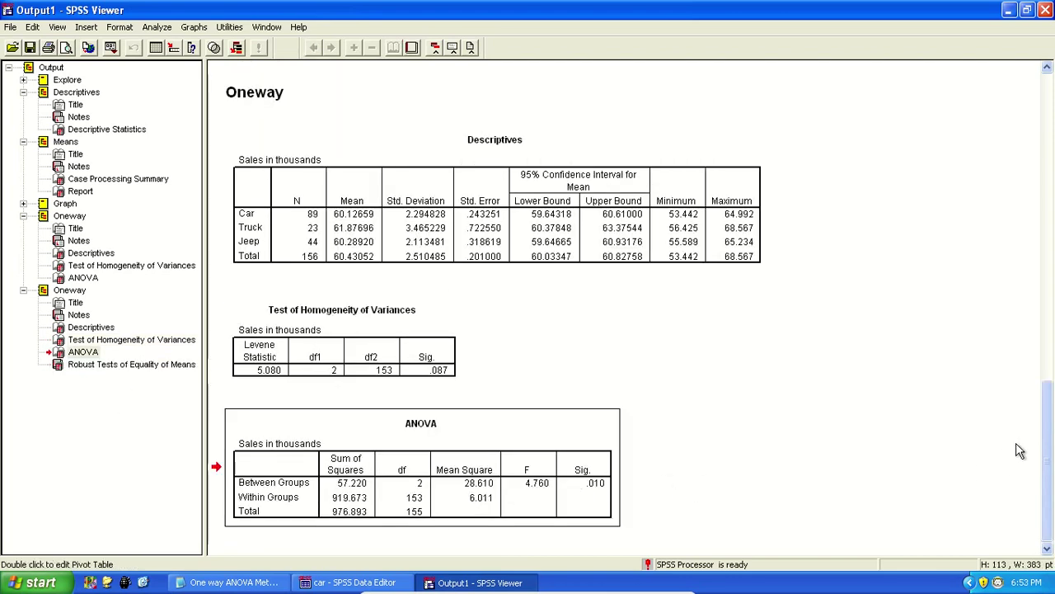
Step: Compare the Case-1 decision rules in the Notepad methodology notes with the Levene and ANOVA results in the output
click(233, 584)
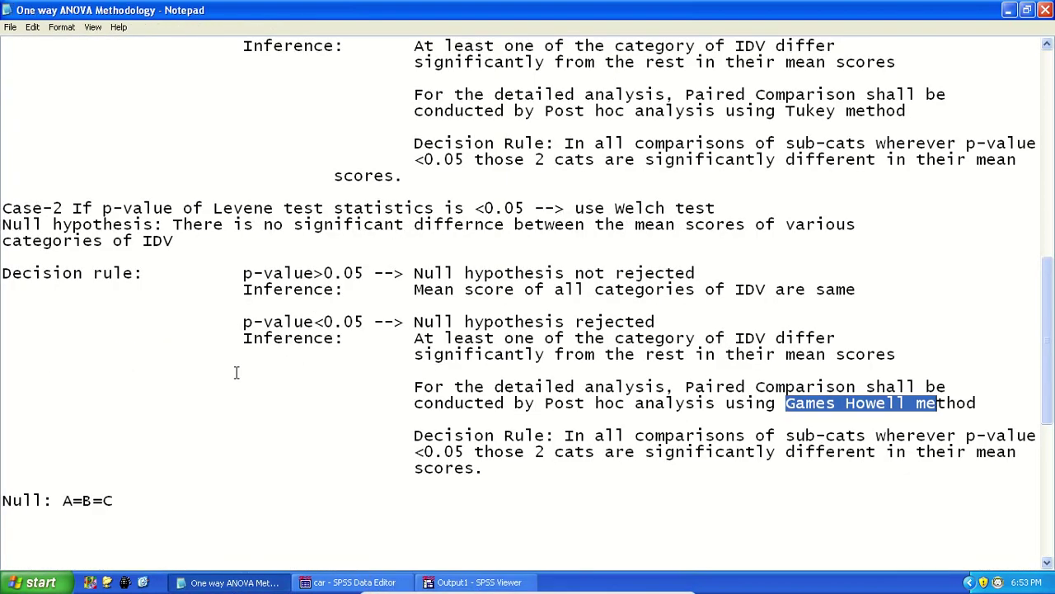
scroll(198, 308, up, 4)
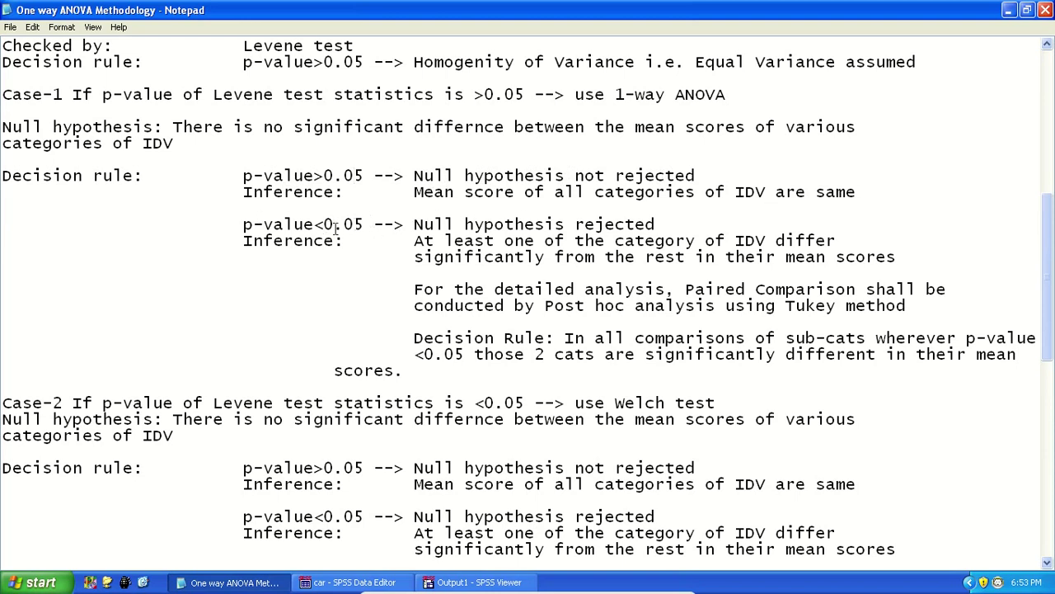
click(474, 582)
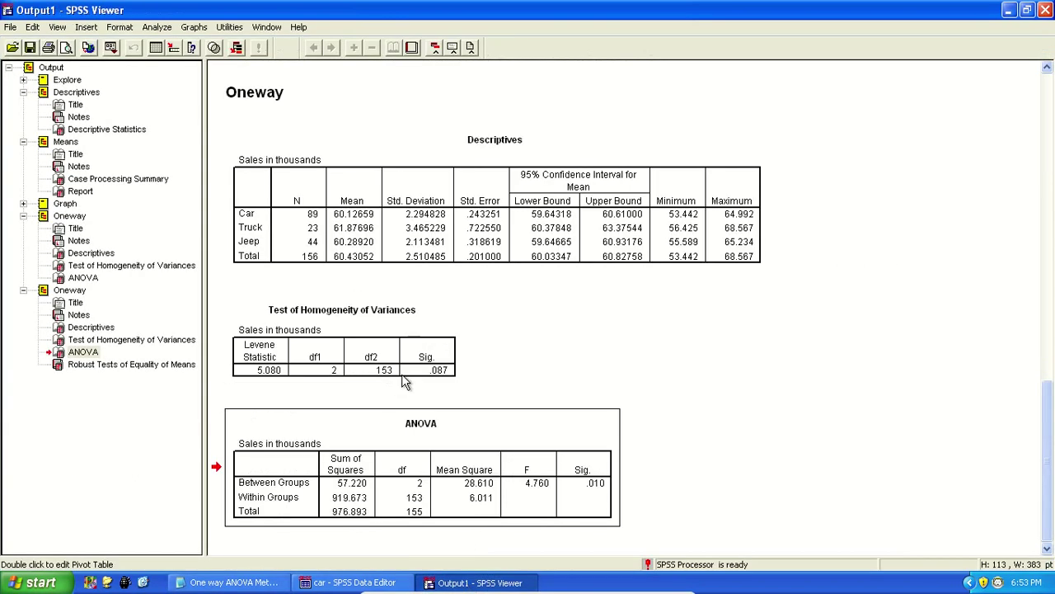
click(230, 582)
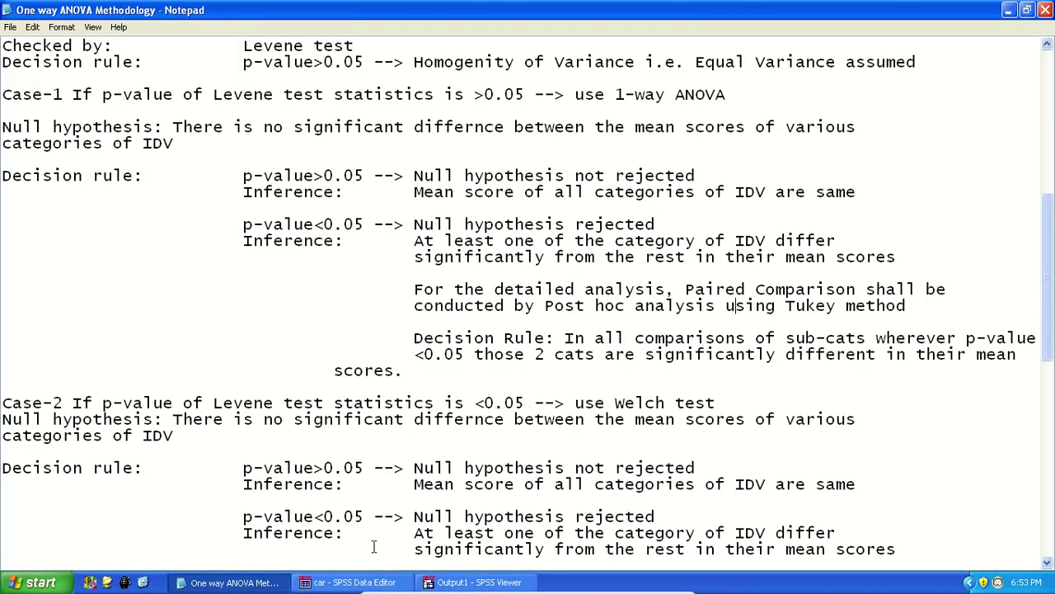
Step: Run One-Way ANOVA in SPSS on Sales in thousands by Vehicle type with the Tukey post hoc test
click(445, 582)
click(110, 48)
click(124, 66)
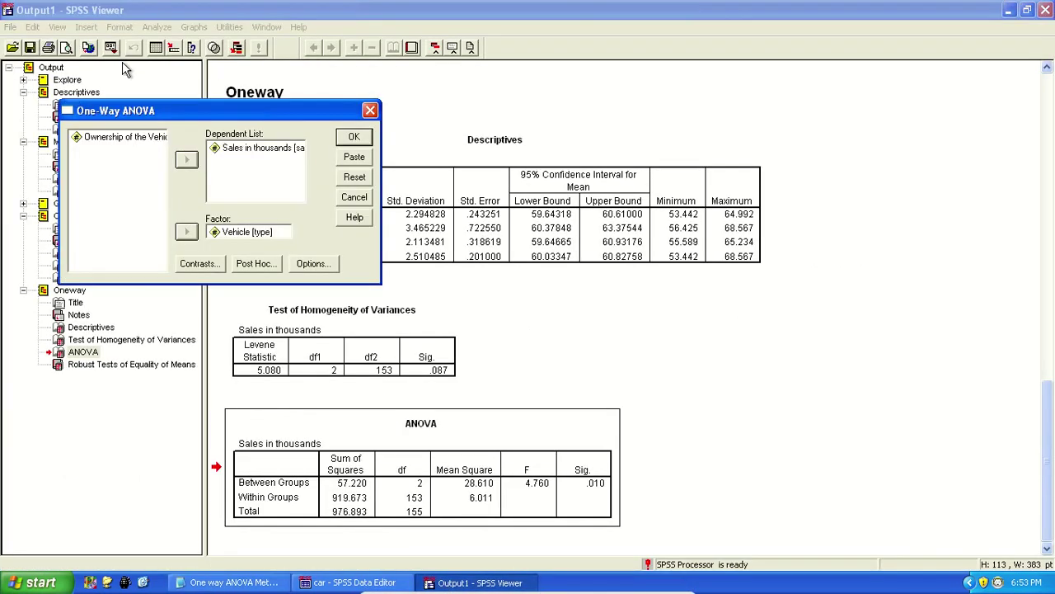
click(251, 264)
click(198, 195)
click(279, 336)
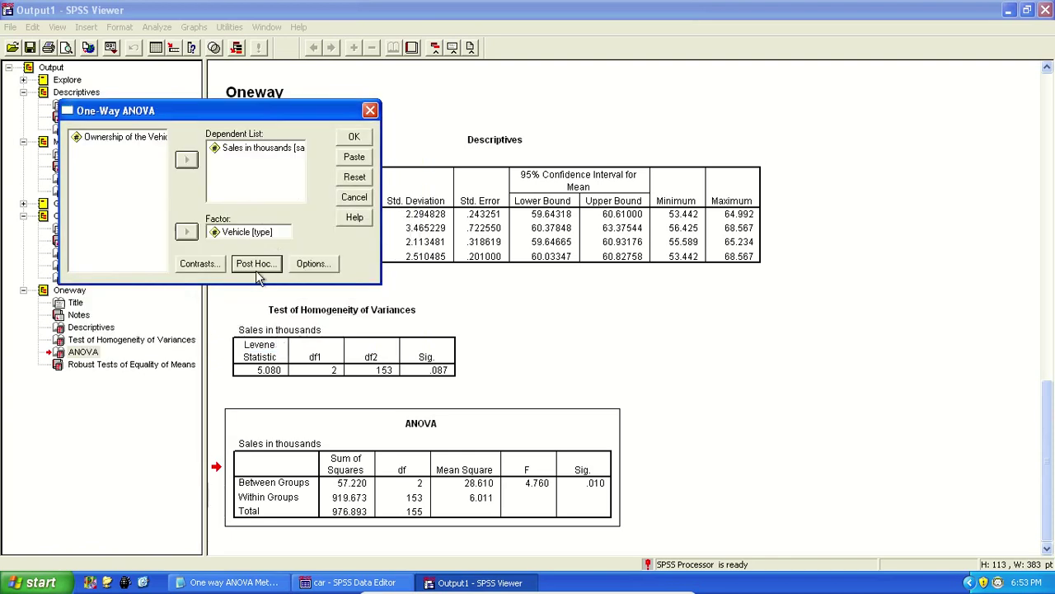
click(354, 138)
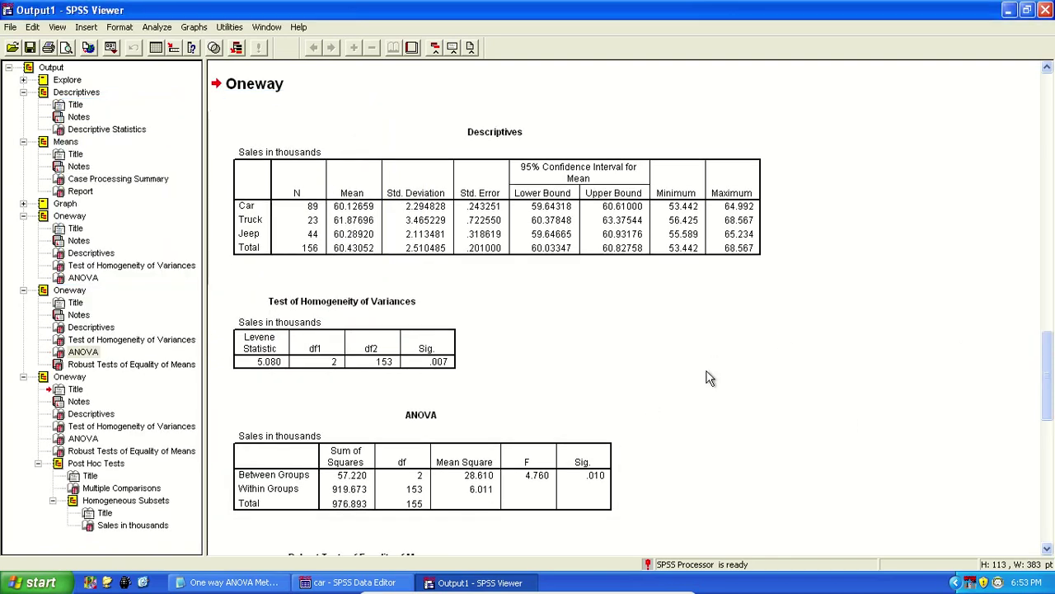
Step: Examine the Tukey Multiple Comparisons table and the vehicle means in the Descriptives table of the new output
drag(1049, 364, 1049, 457)
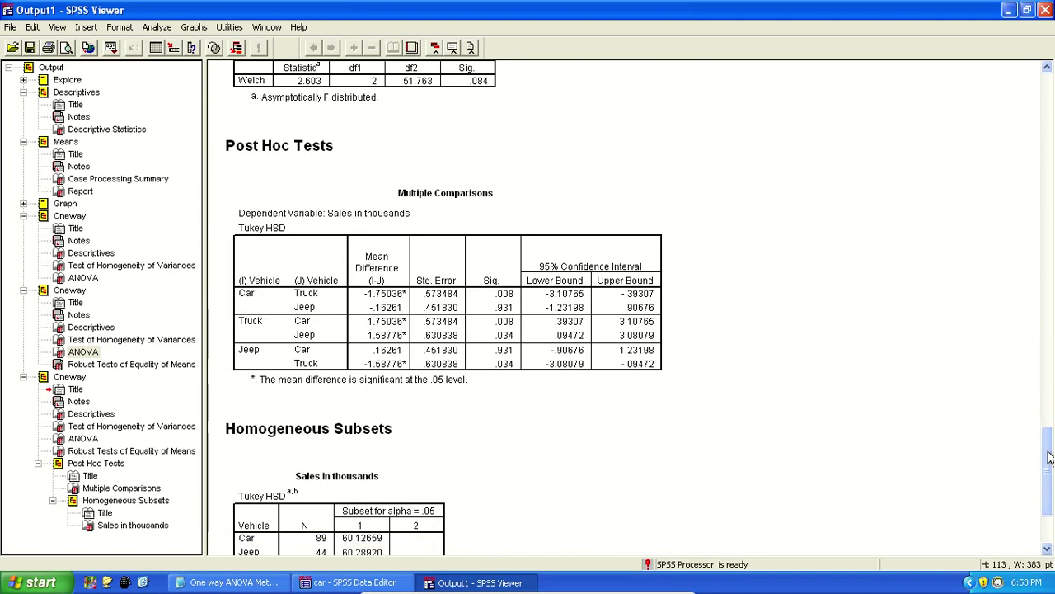
click(470, 323)
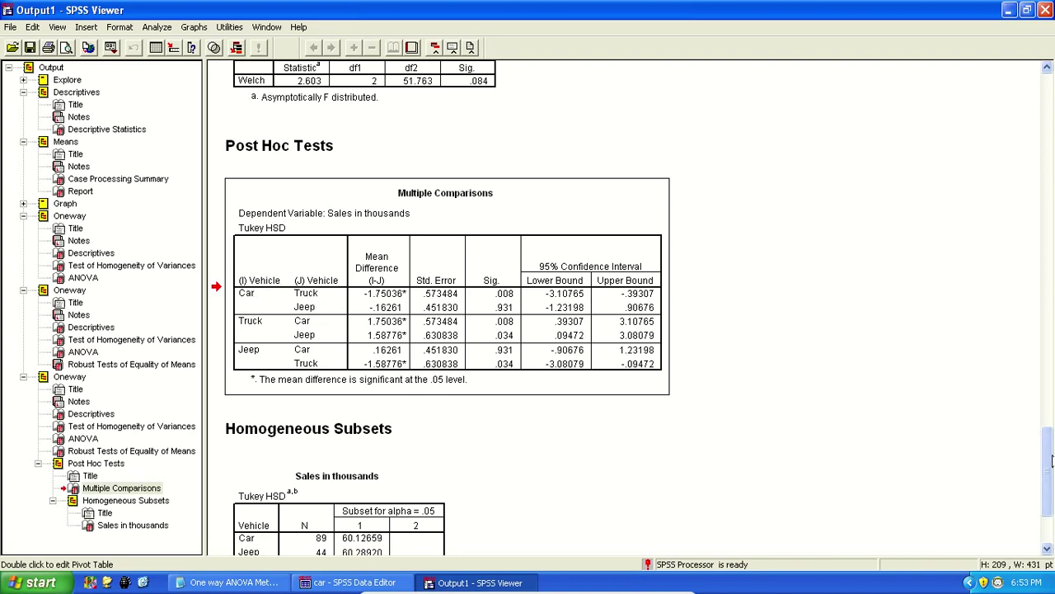
scroll(948, 338, up, 10)
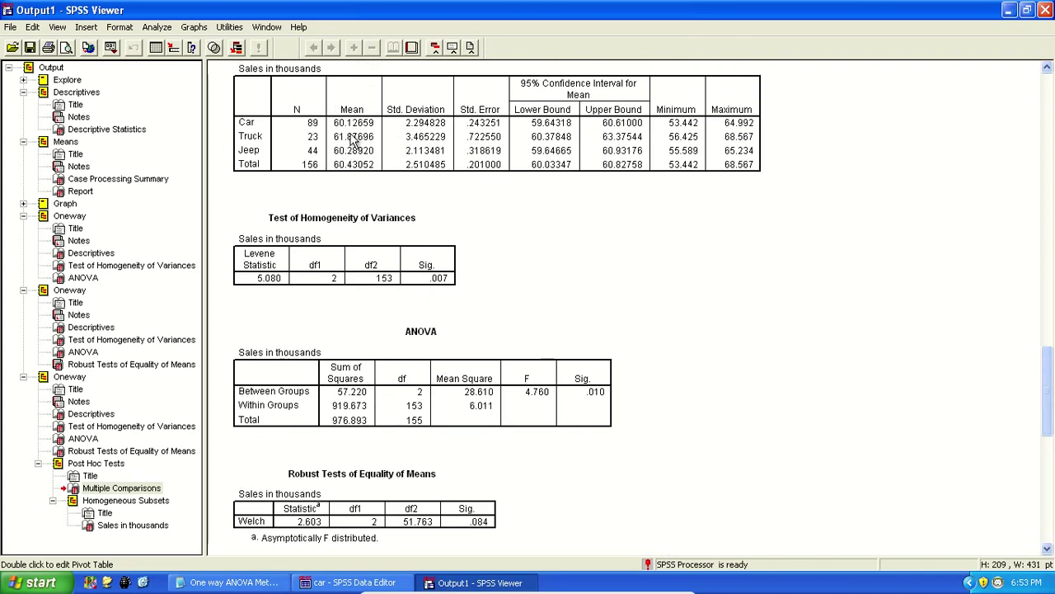